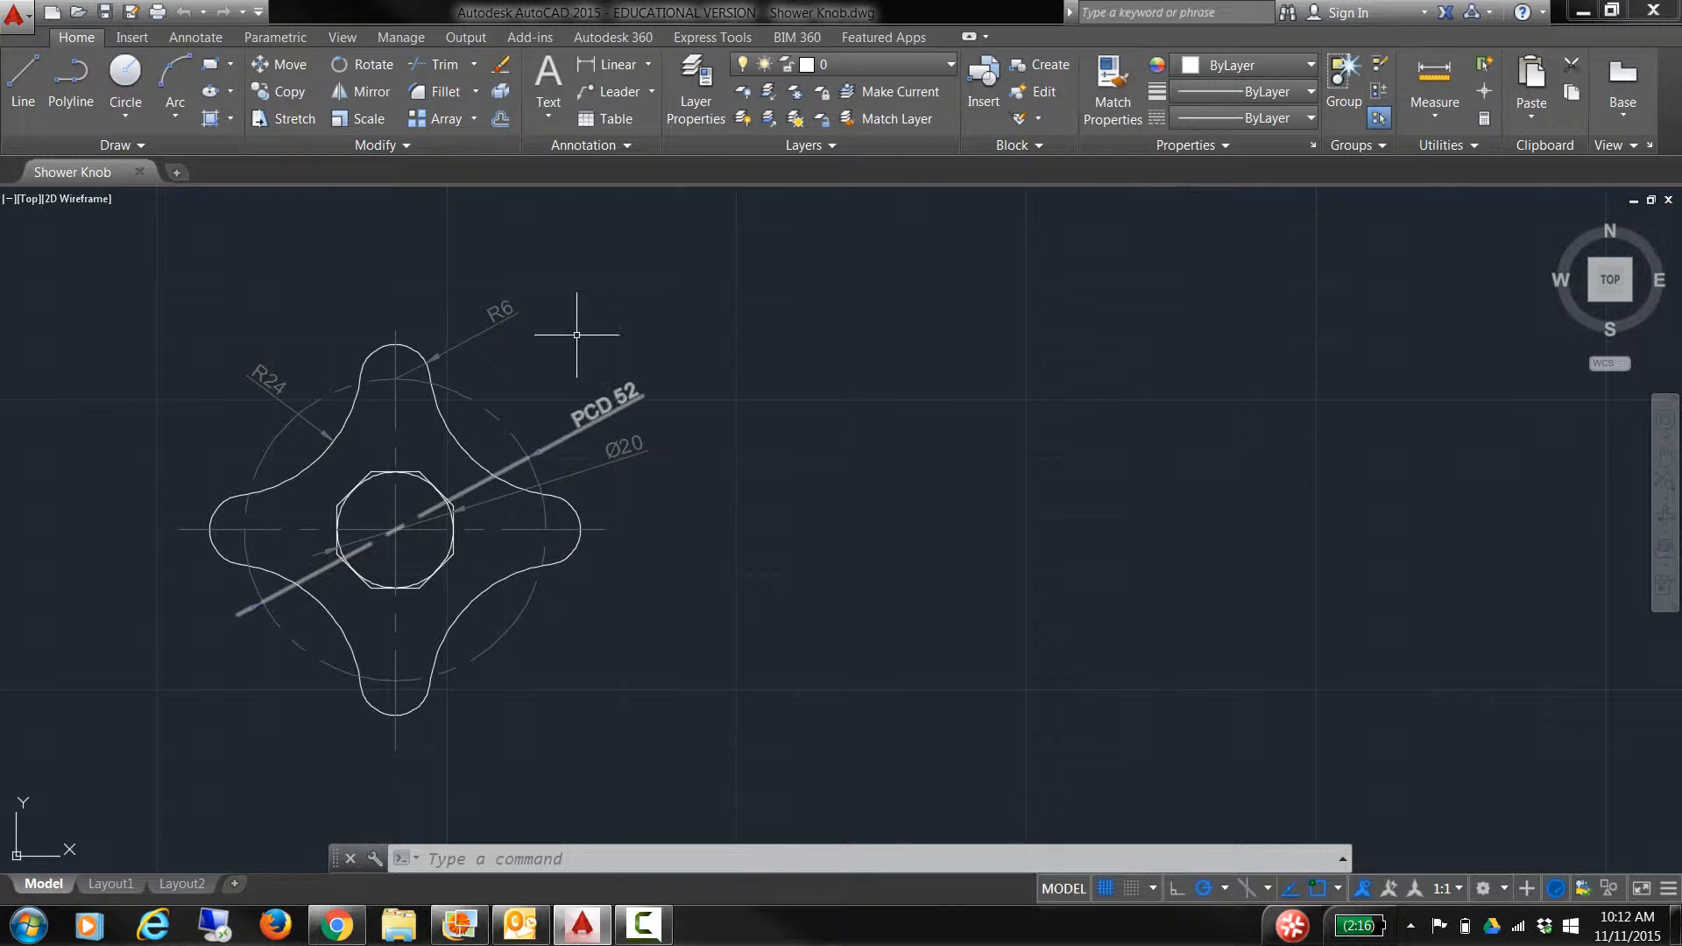
# Step: Select the dashed PCD circle on the original knob to see that its layer is Centres
pyautogui.click(494, 412)
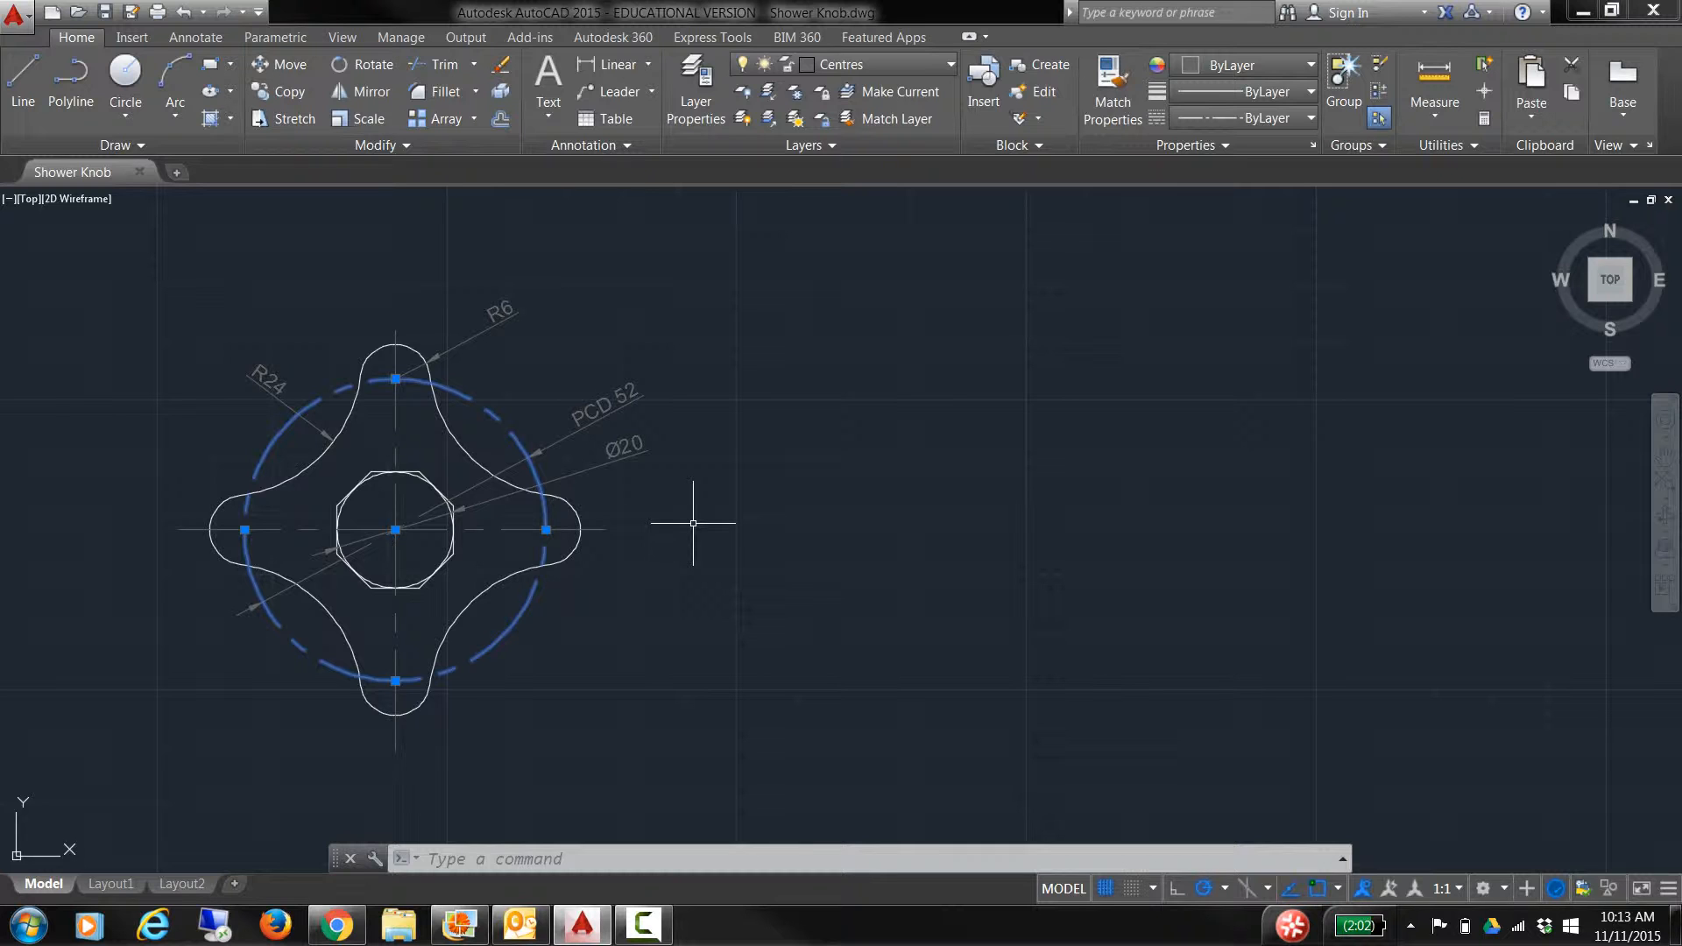
pyautogui.click(512, 528)
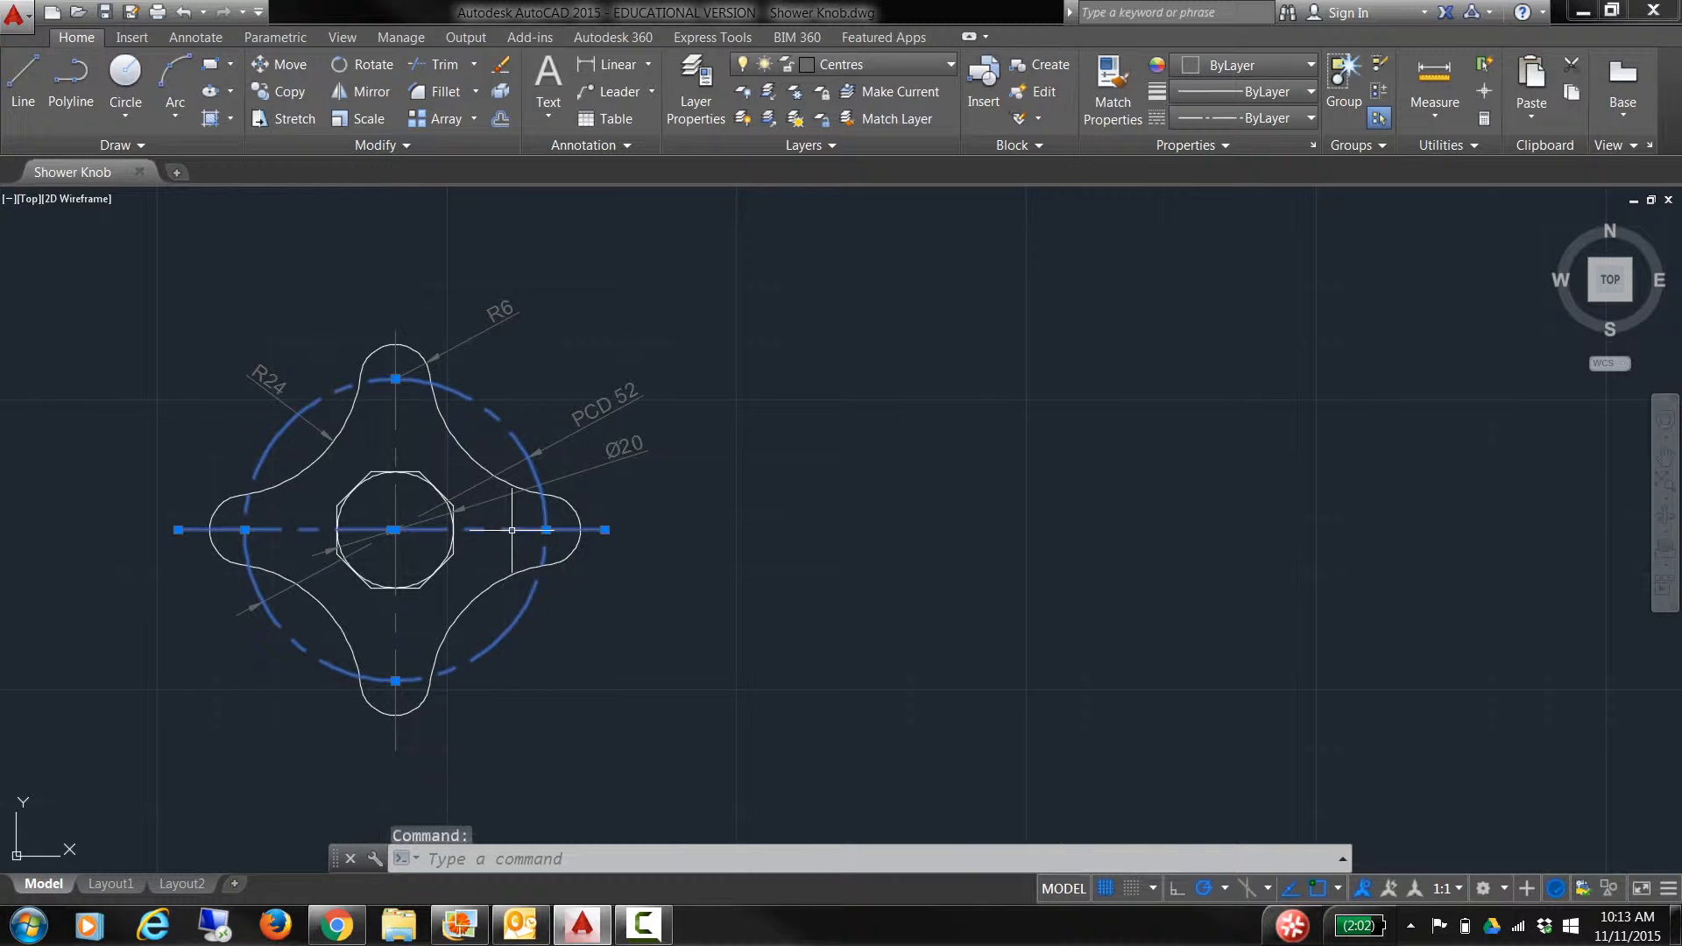
pyautogui.click(396, 614)
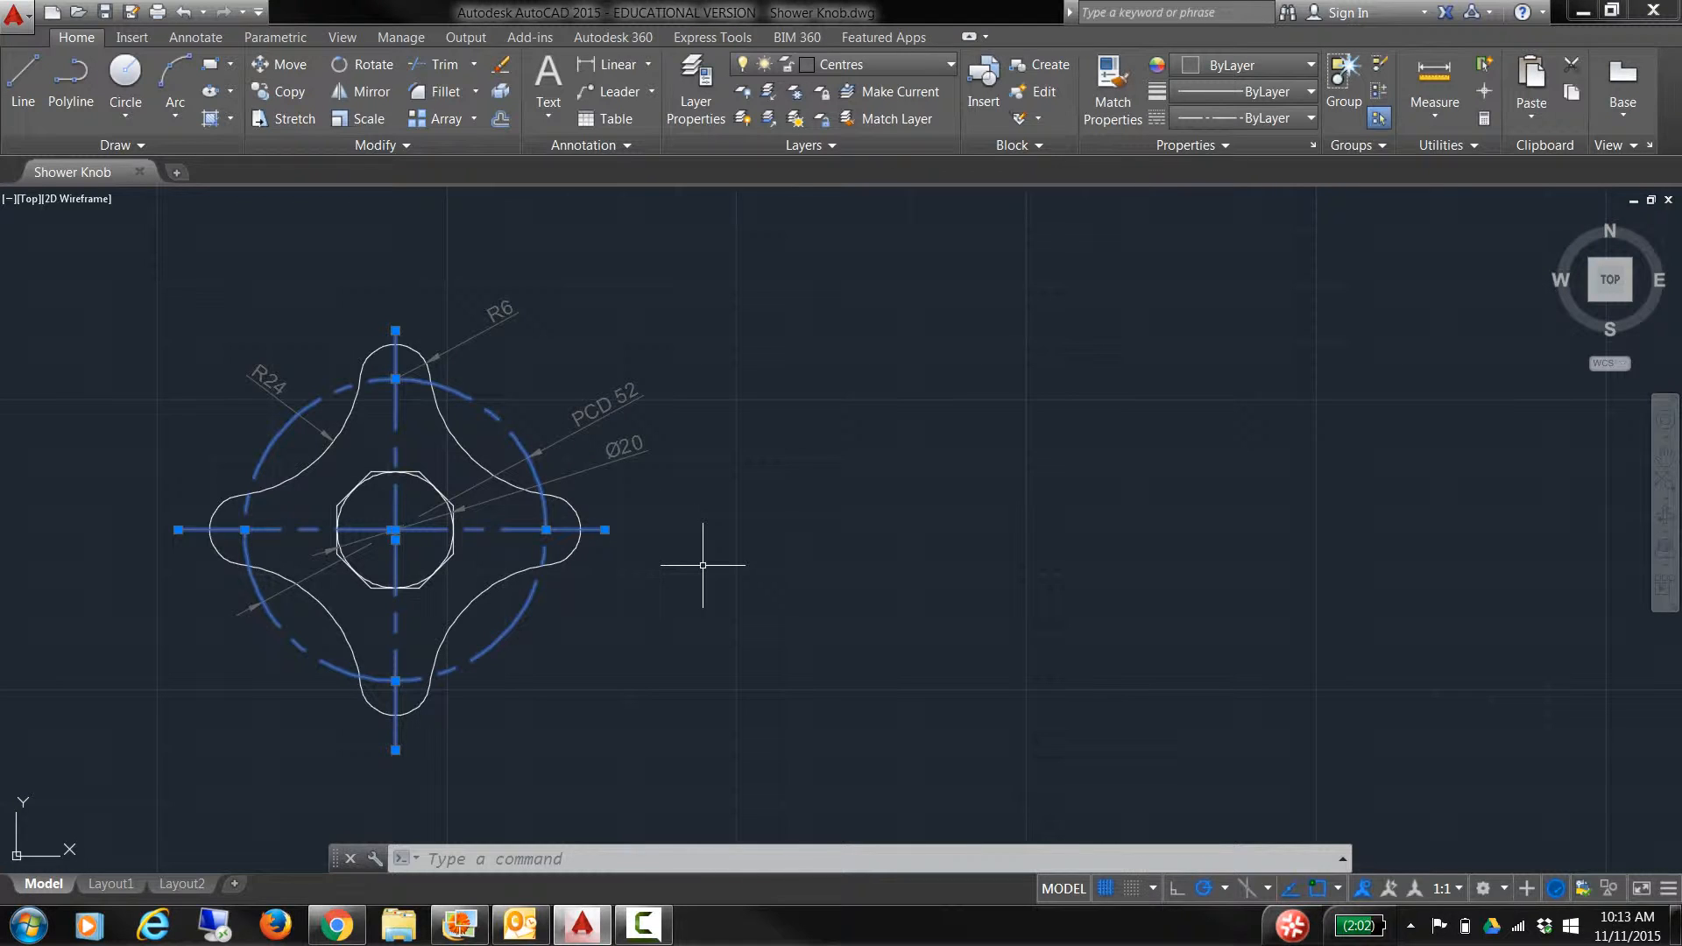
pyautogui.press('Escape')
pyautogui.click(743, 516)
pyautogui.click(685, 619)
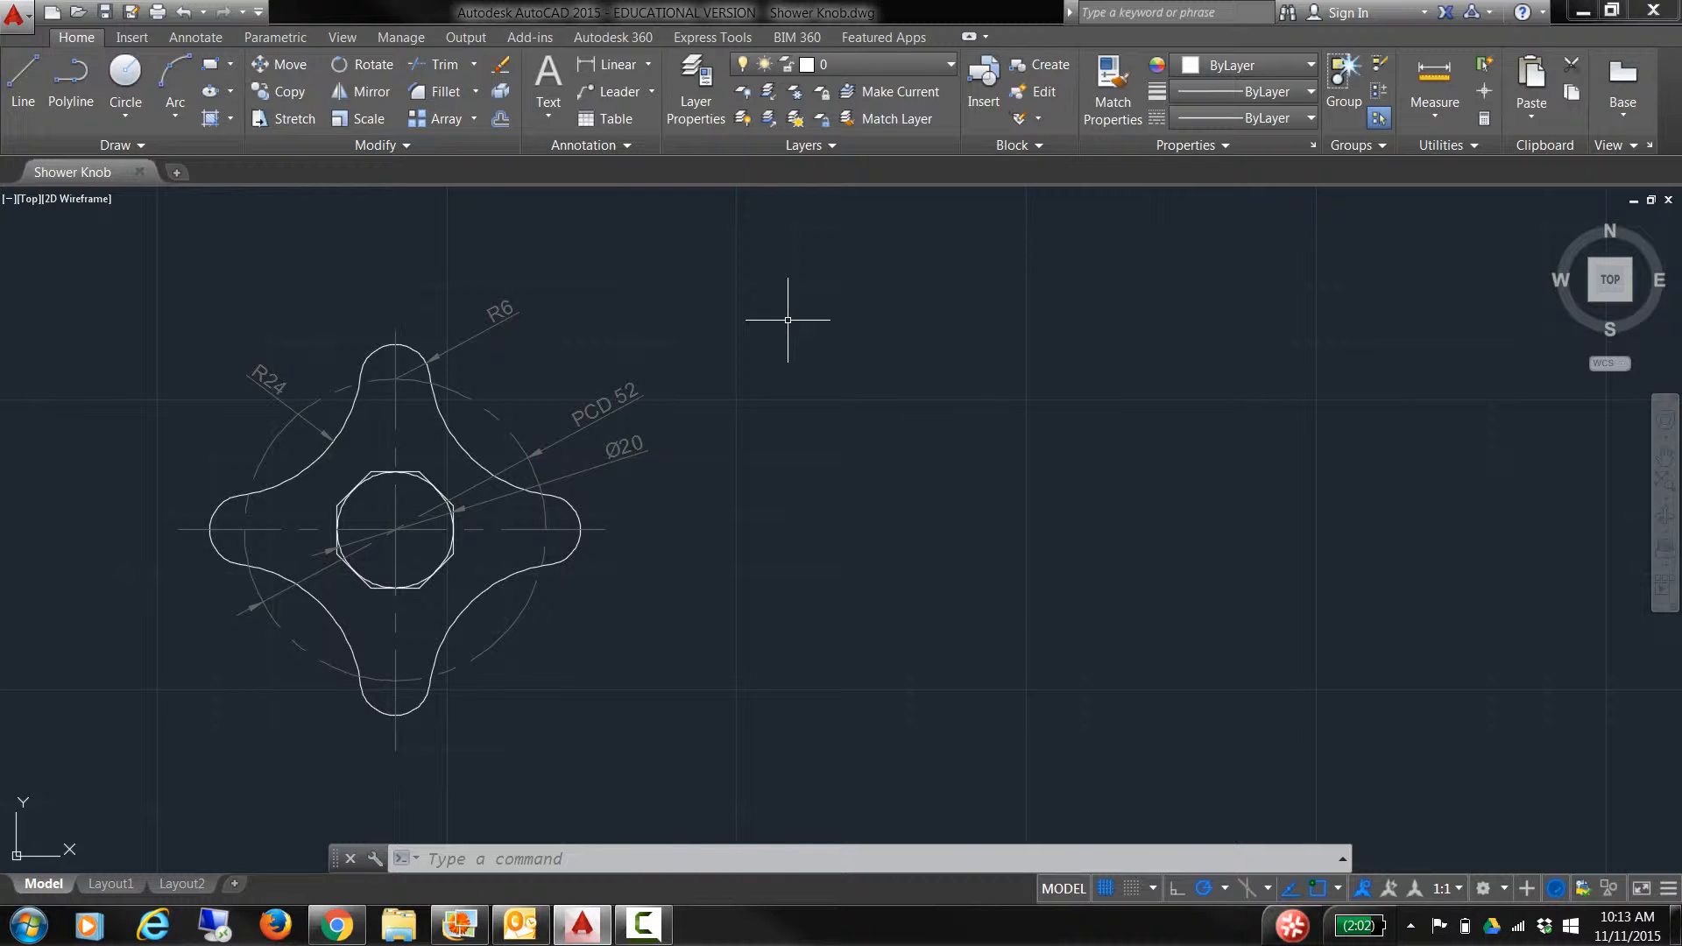
# Step: Make Centres the current layer, confirming the PCD 52 circle and vertical centre line use it
pyautogui.click(946, 67)
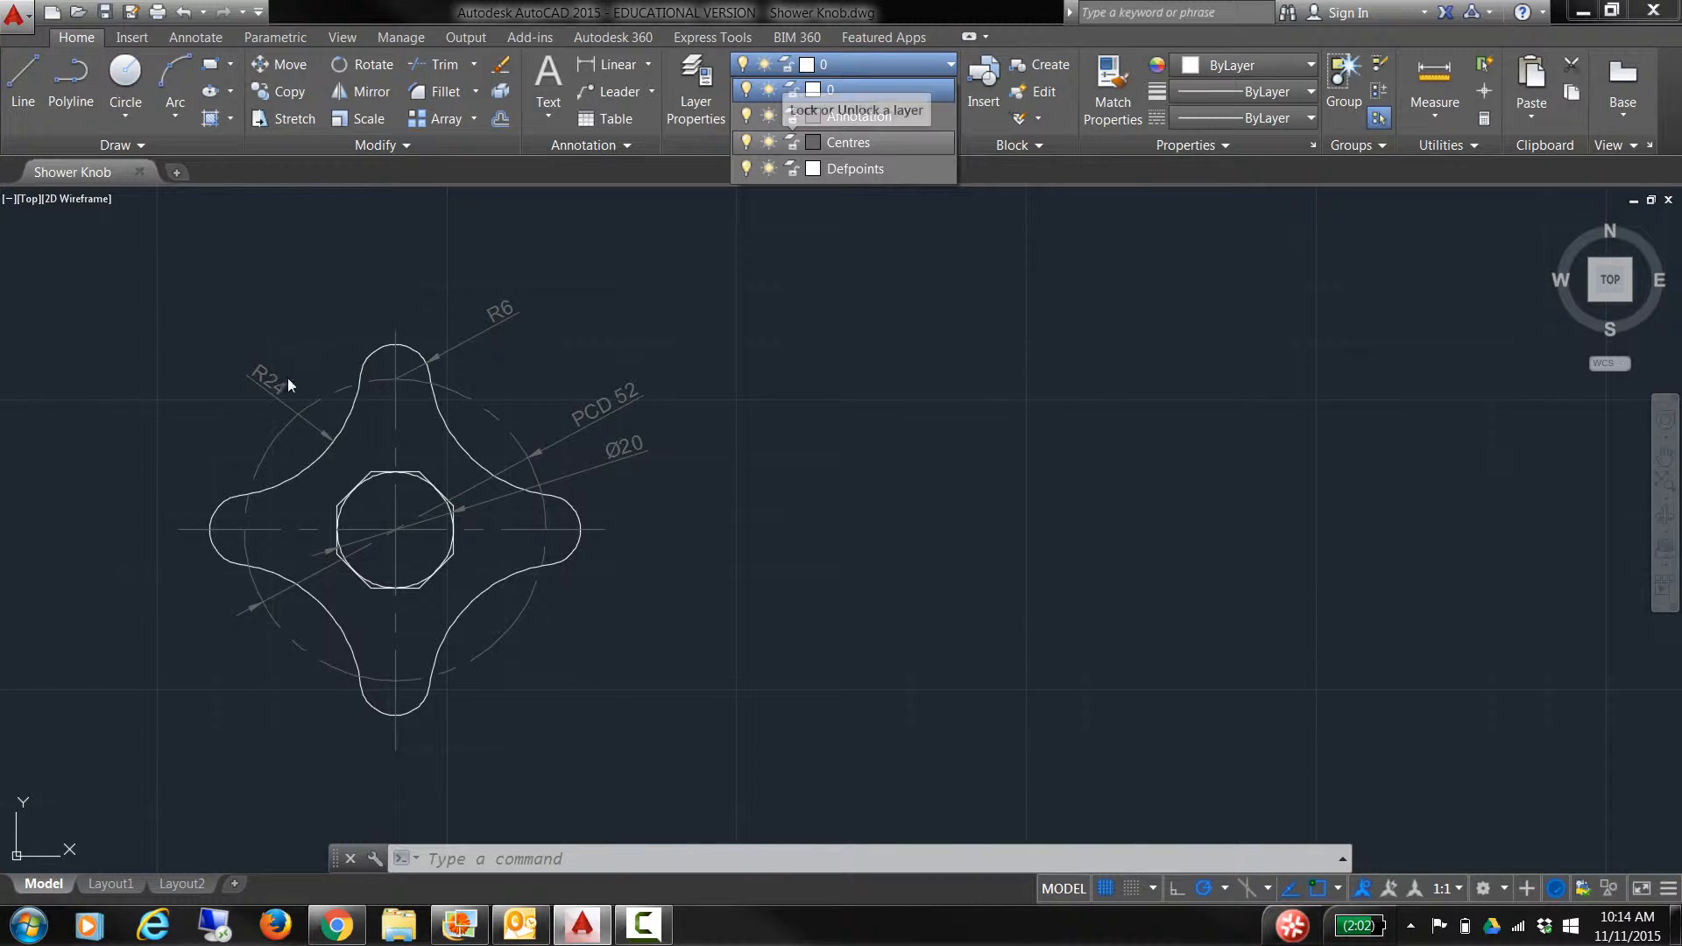
pyautogui.click(855, 147)
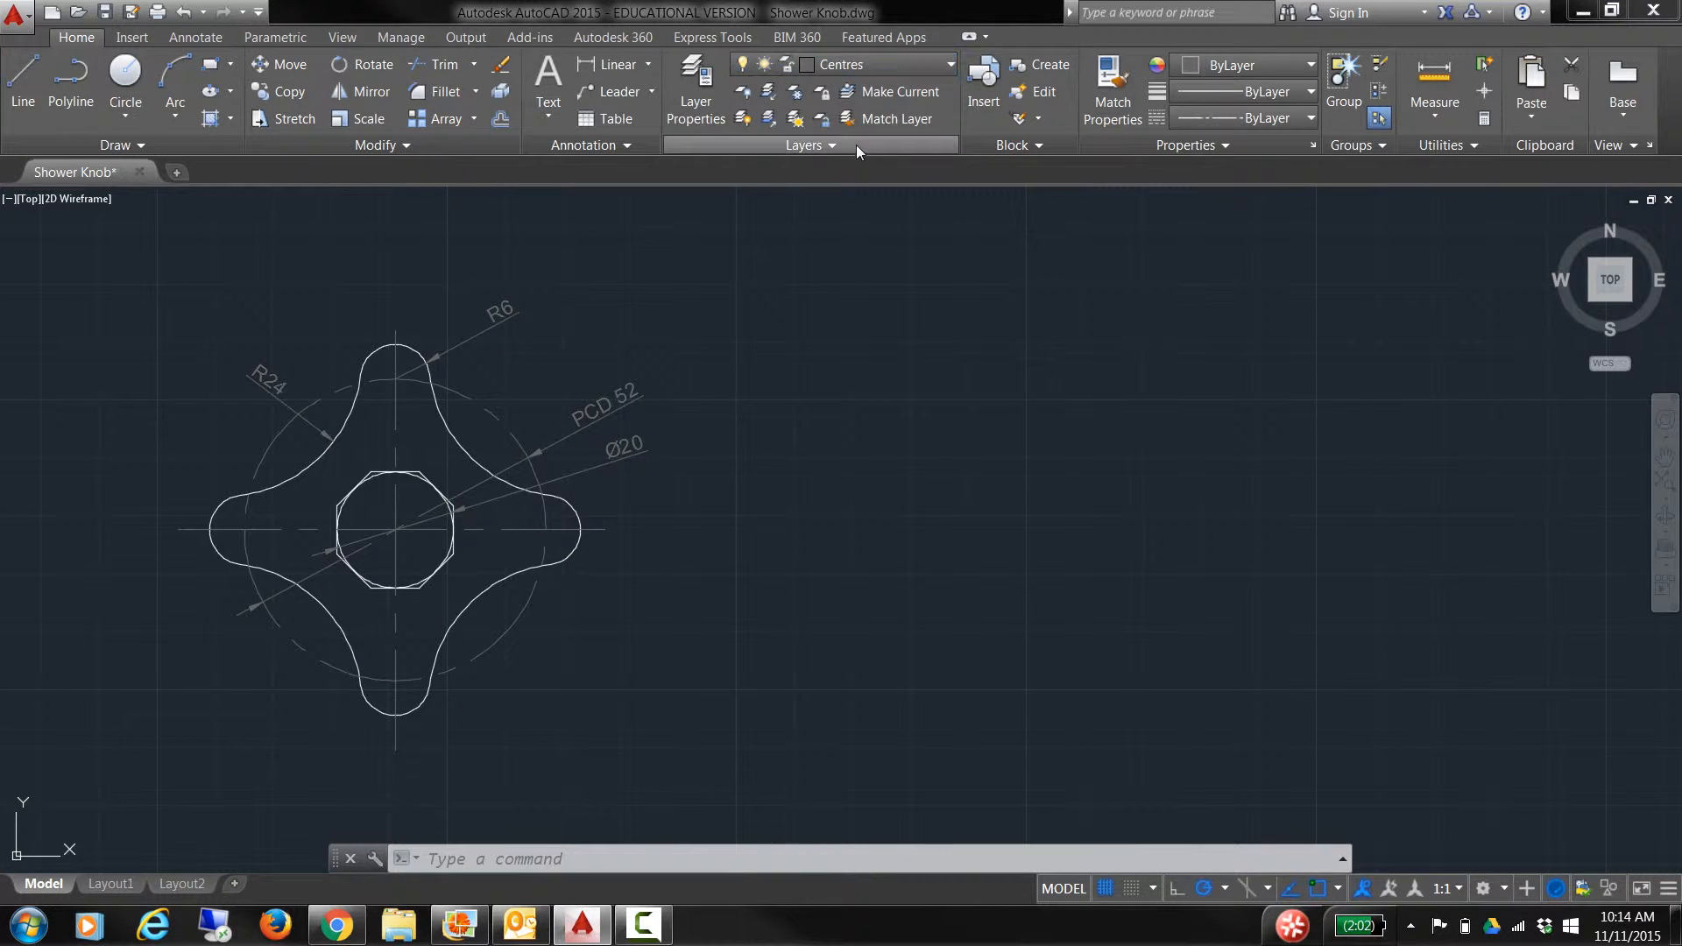
pyautogui.click(516, 621)
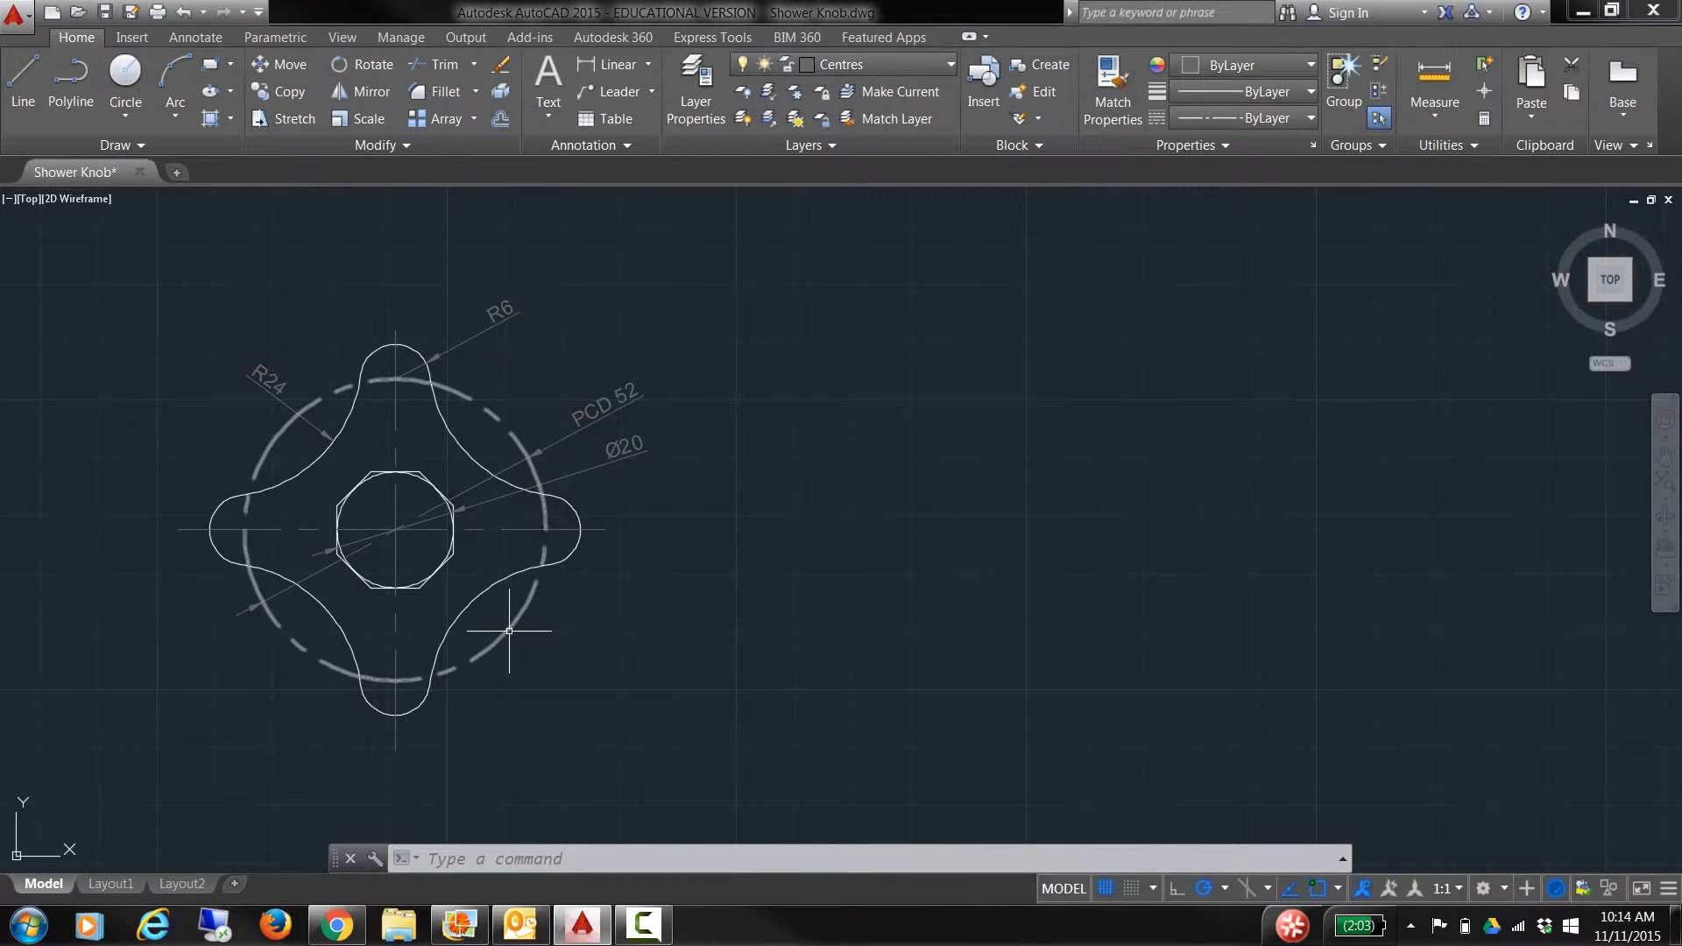
pyautogui.click(395, 613)
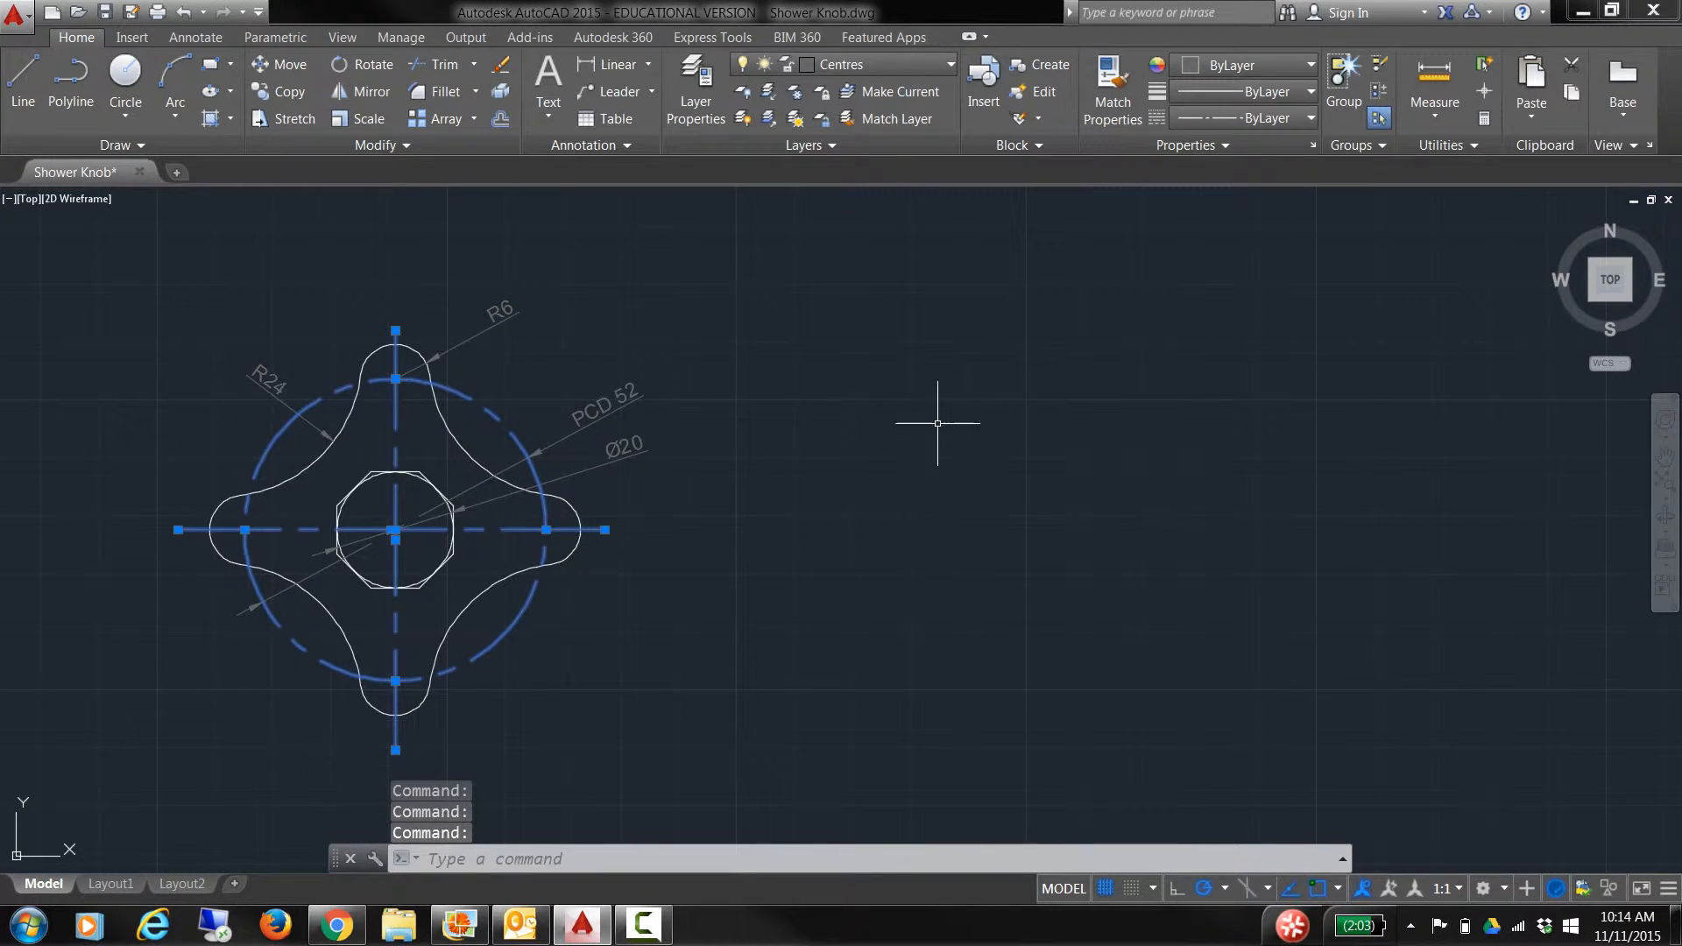
pyautogui.press('Escape')
pyautogui.press('Escape')
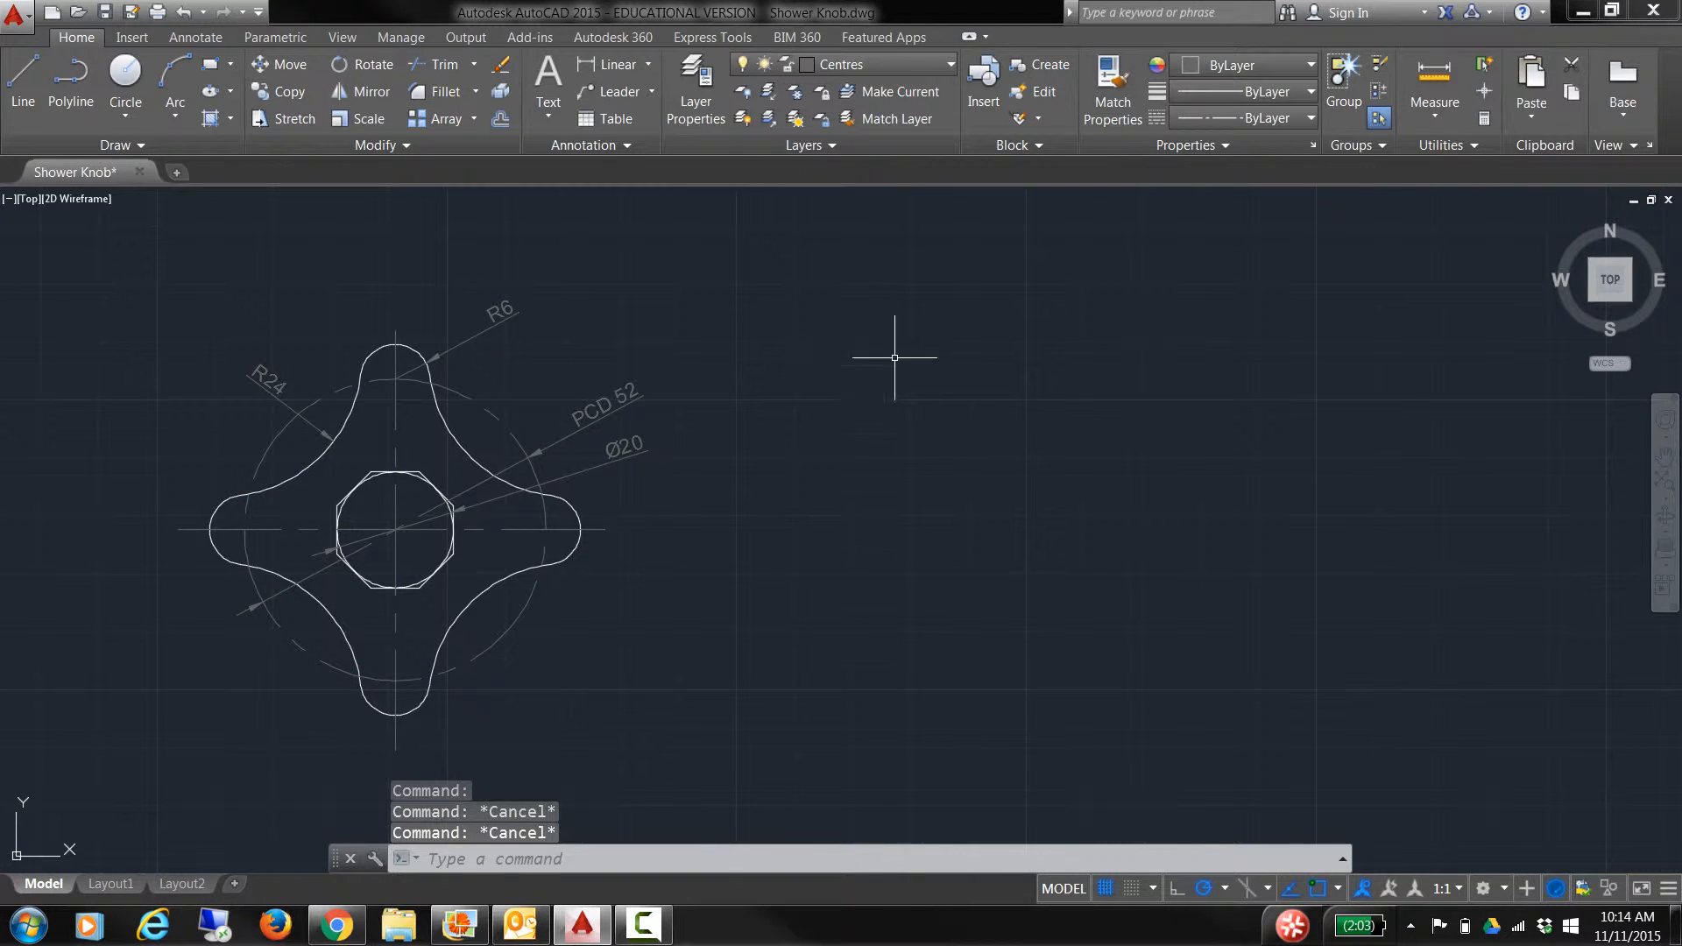
pyautogui.click(949, 65)
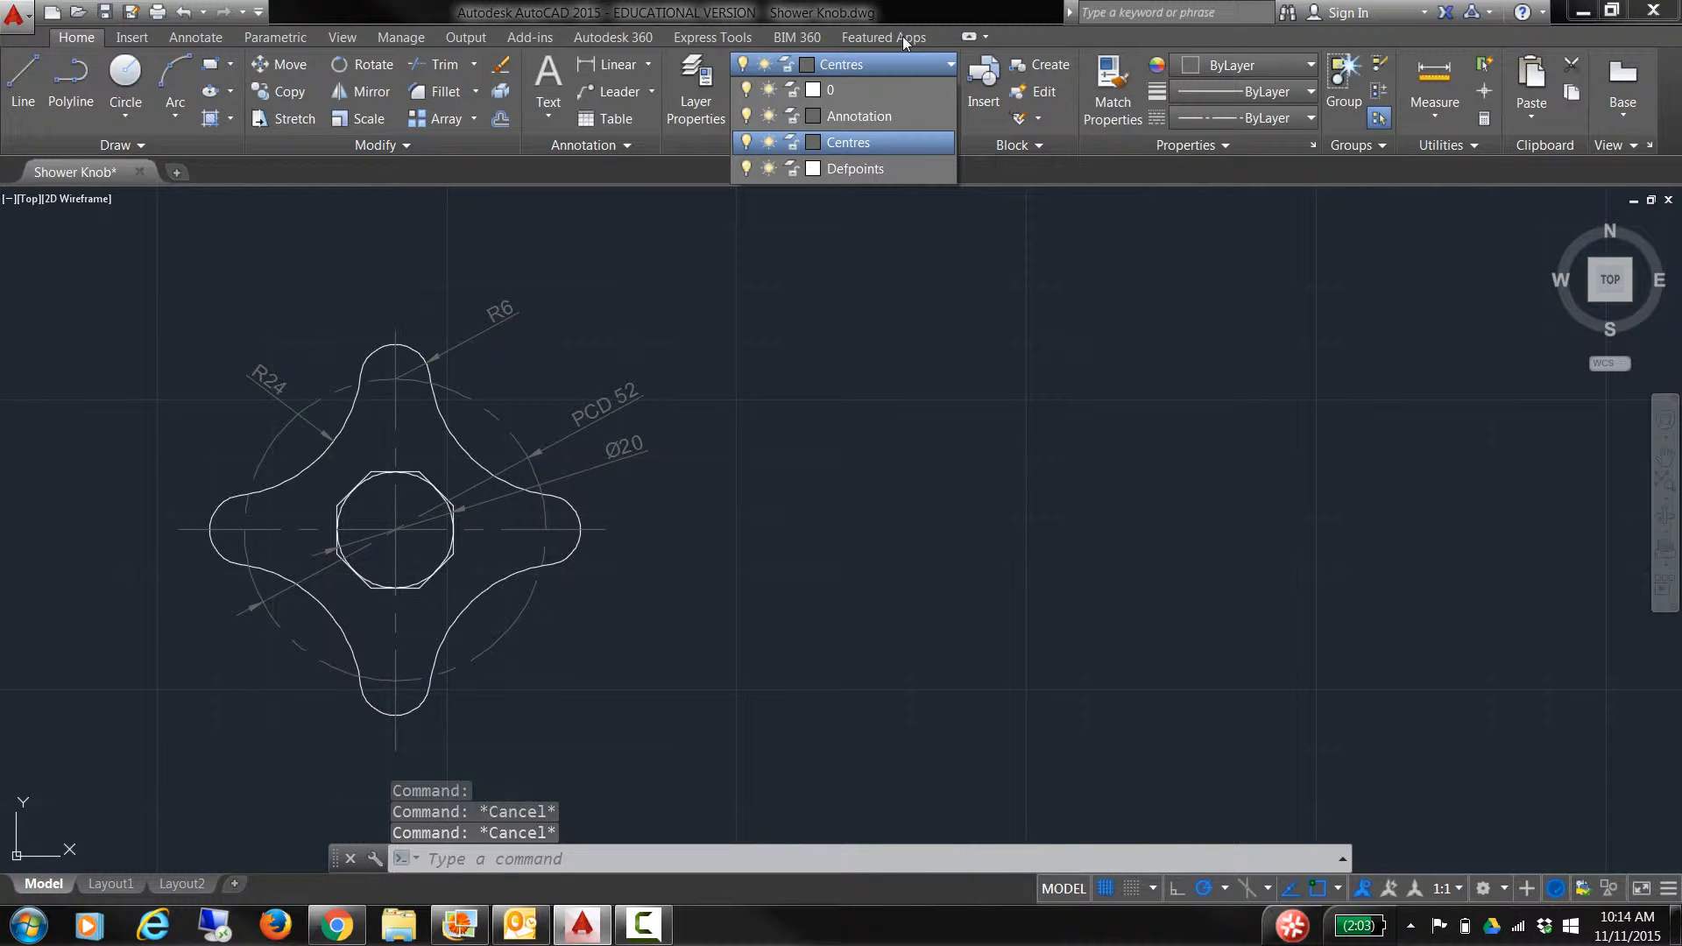
pyautogui.click(947, 68)
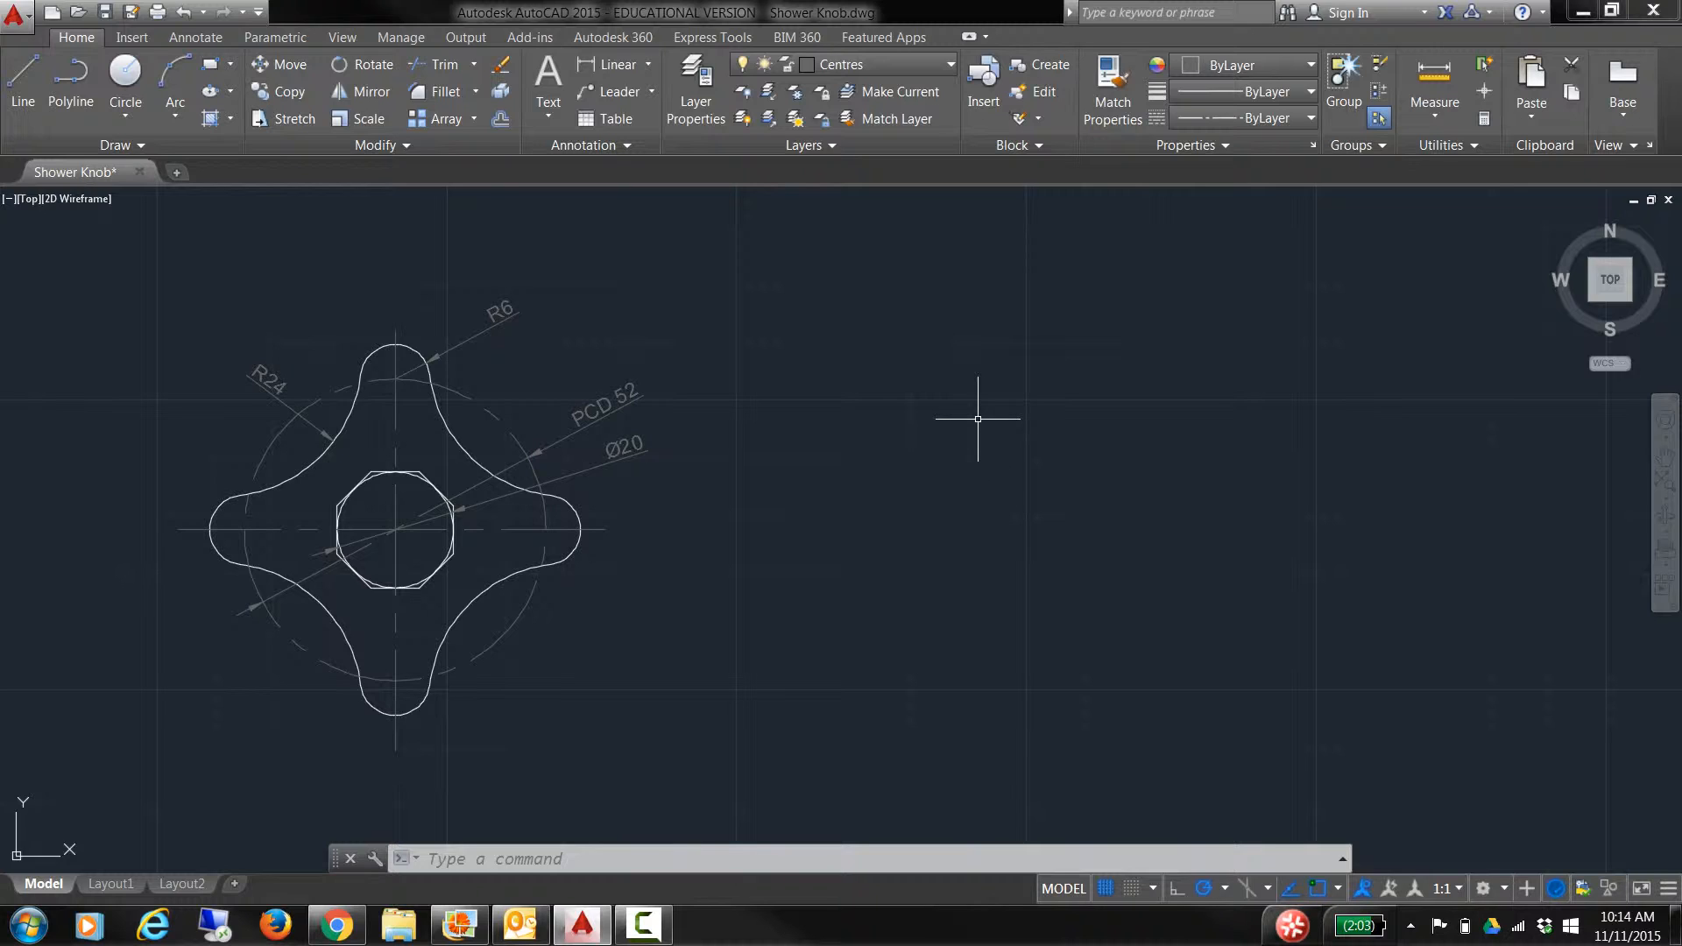
pyautogui.write('la')
# Step: Open the Layer Properties Manager beside the drawing and widen its Color and Linetype columns
pyautogui.press('Return')
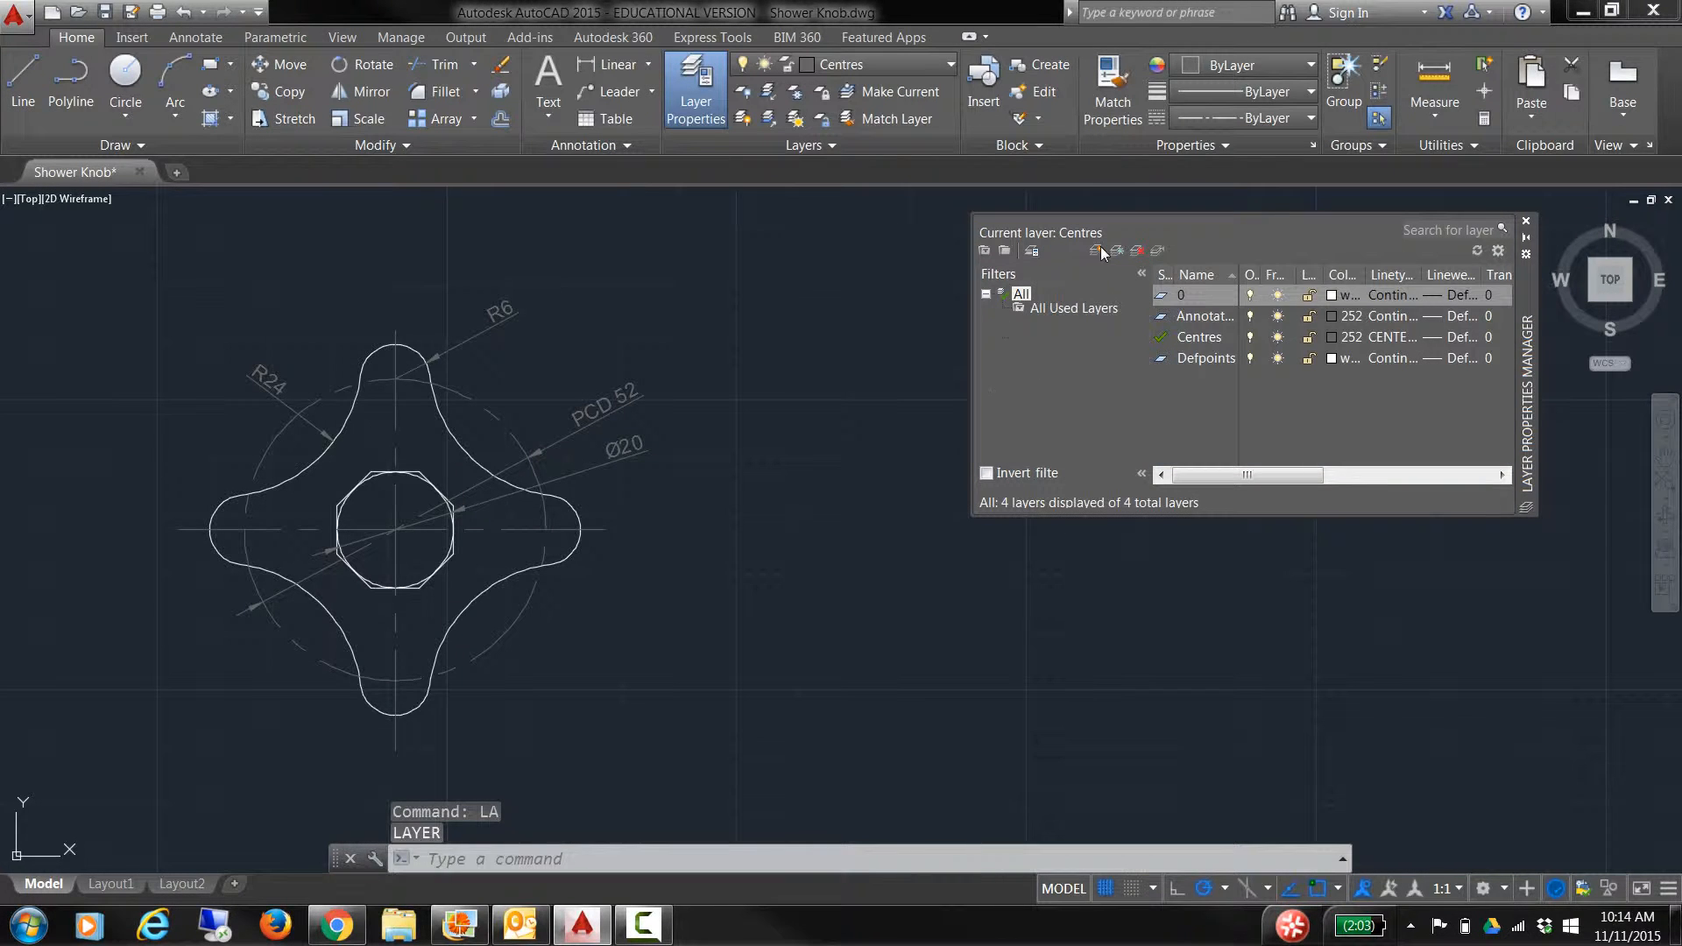
pyautogui.moveTo(1523, 320); pyautogui.dragTo(1236, 371)
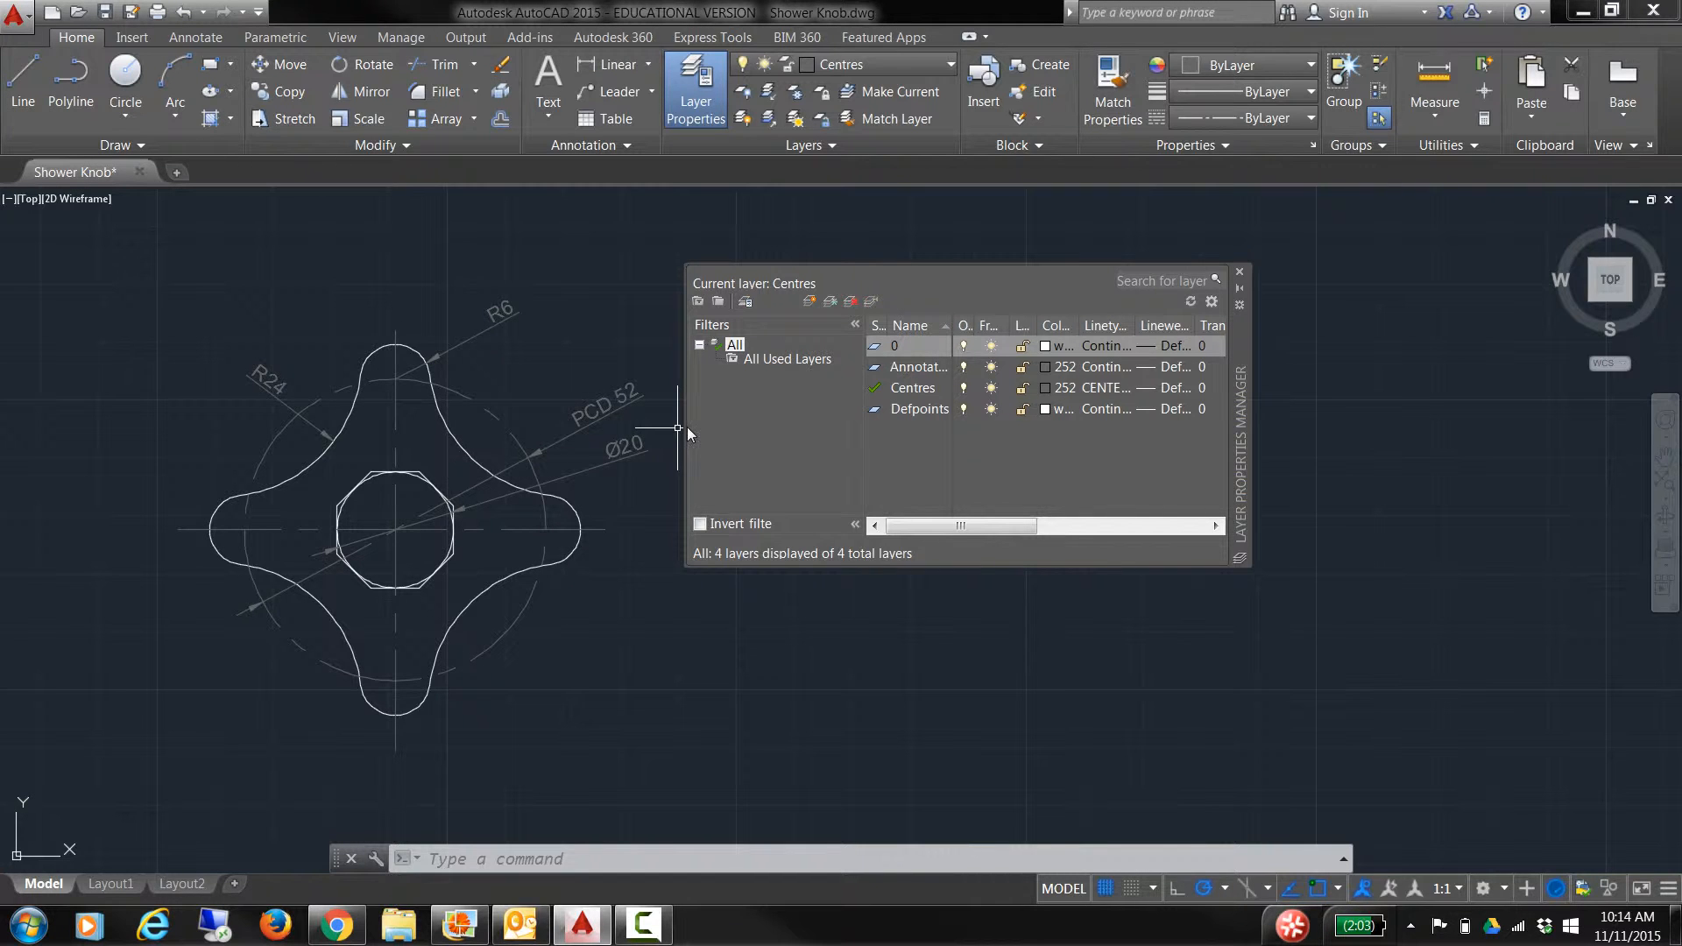
pyautogui.moveTo(686, 455); pyautogui.dragTo(367, 455)
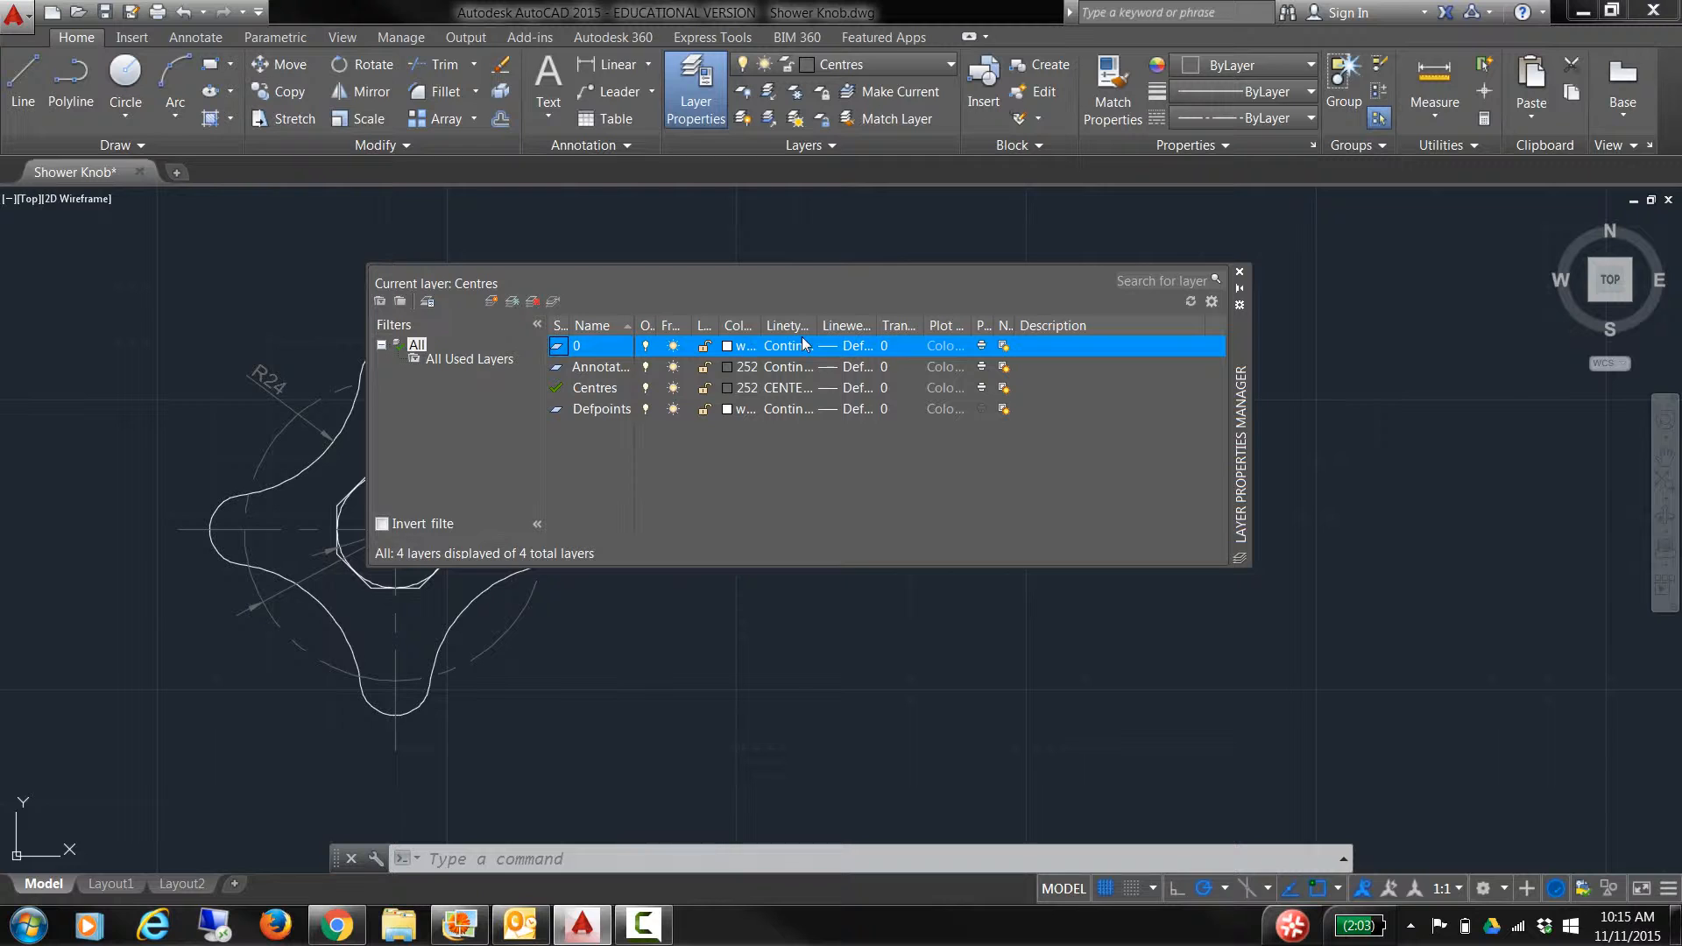
pyautogui.moveTo(818, 327); pyautogui.dragTo(953, 326)
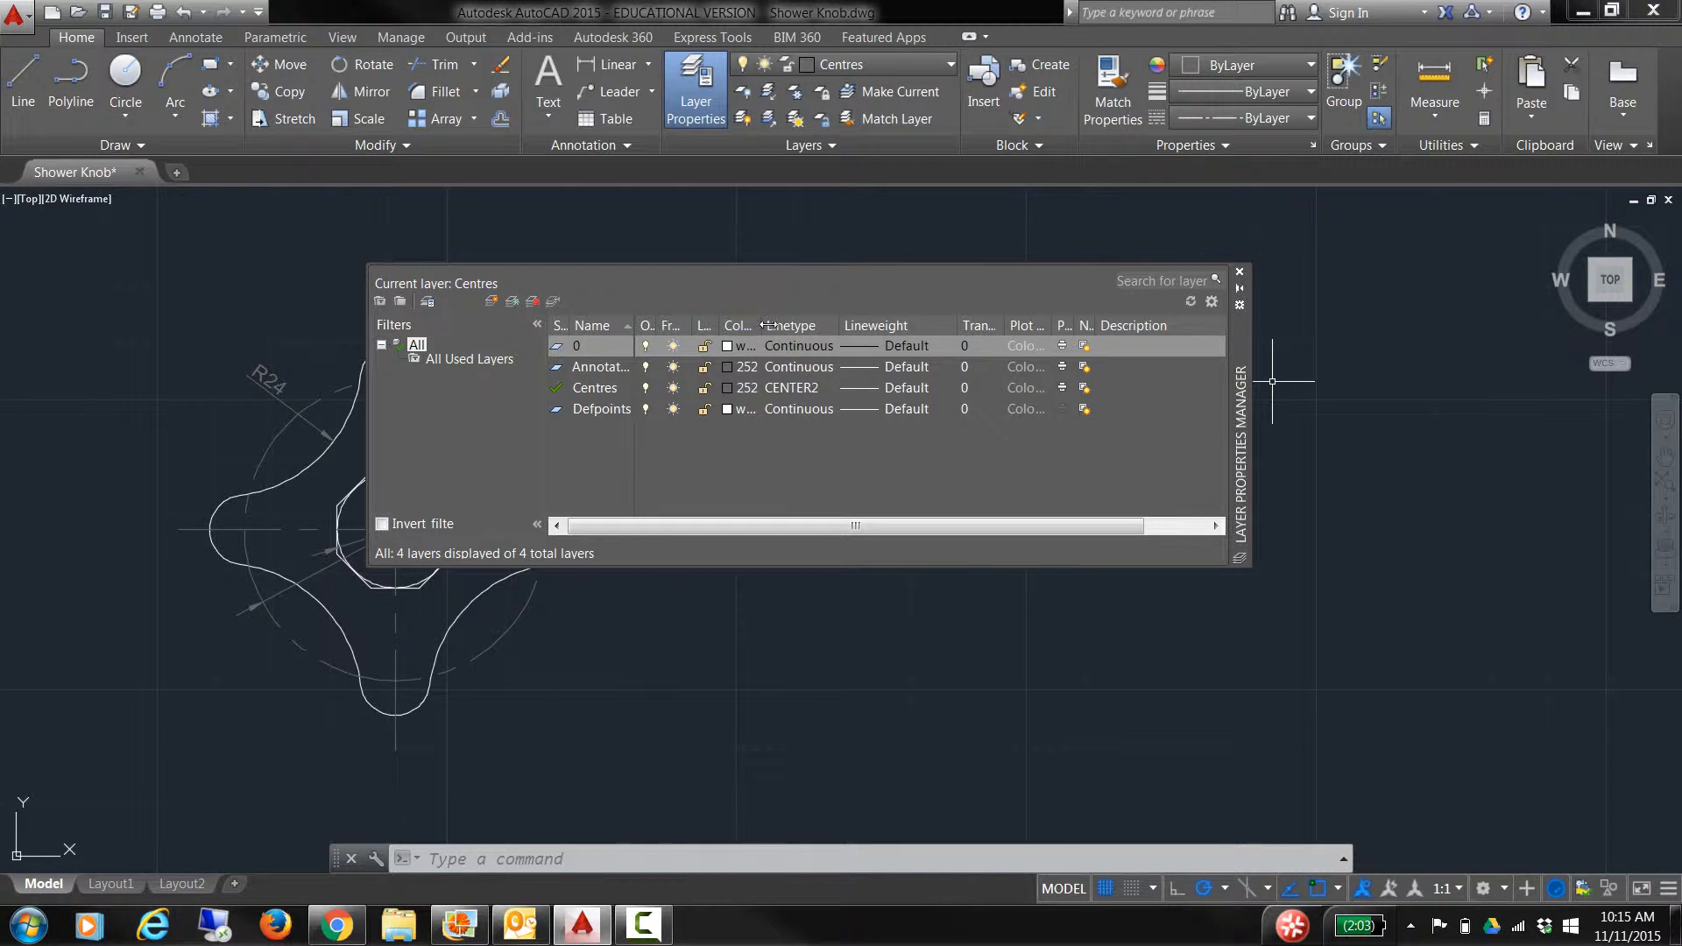
pyautogui.moveTo(762, 325); pyautogui.dragTo(800, 325)
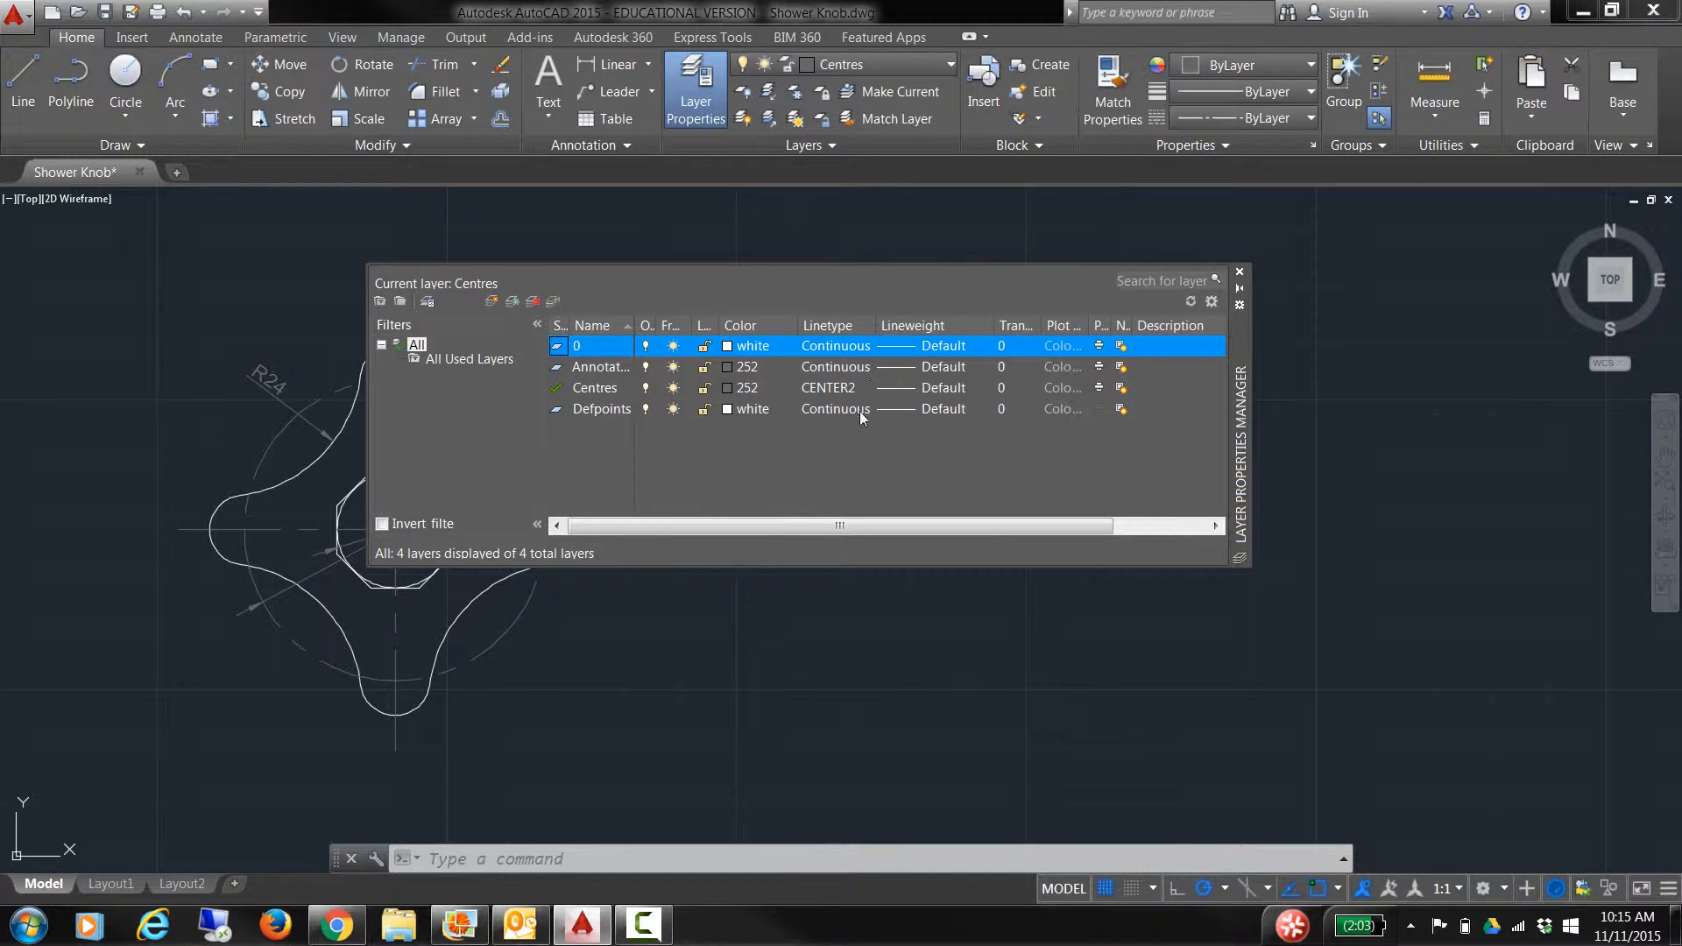
# Step: Keep layer 0 white and bring up the linetype choices for the Centres layer
pyautogui.click(728, 346)
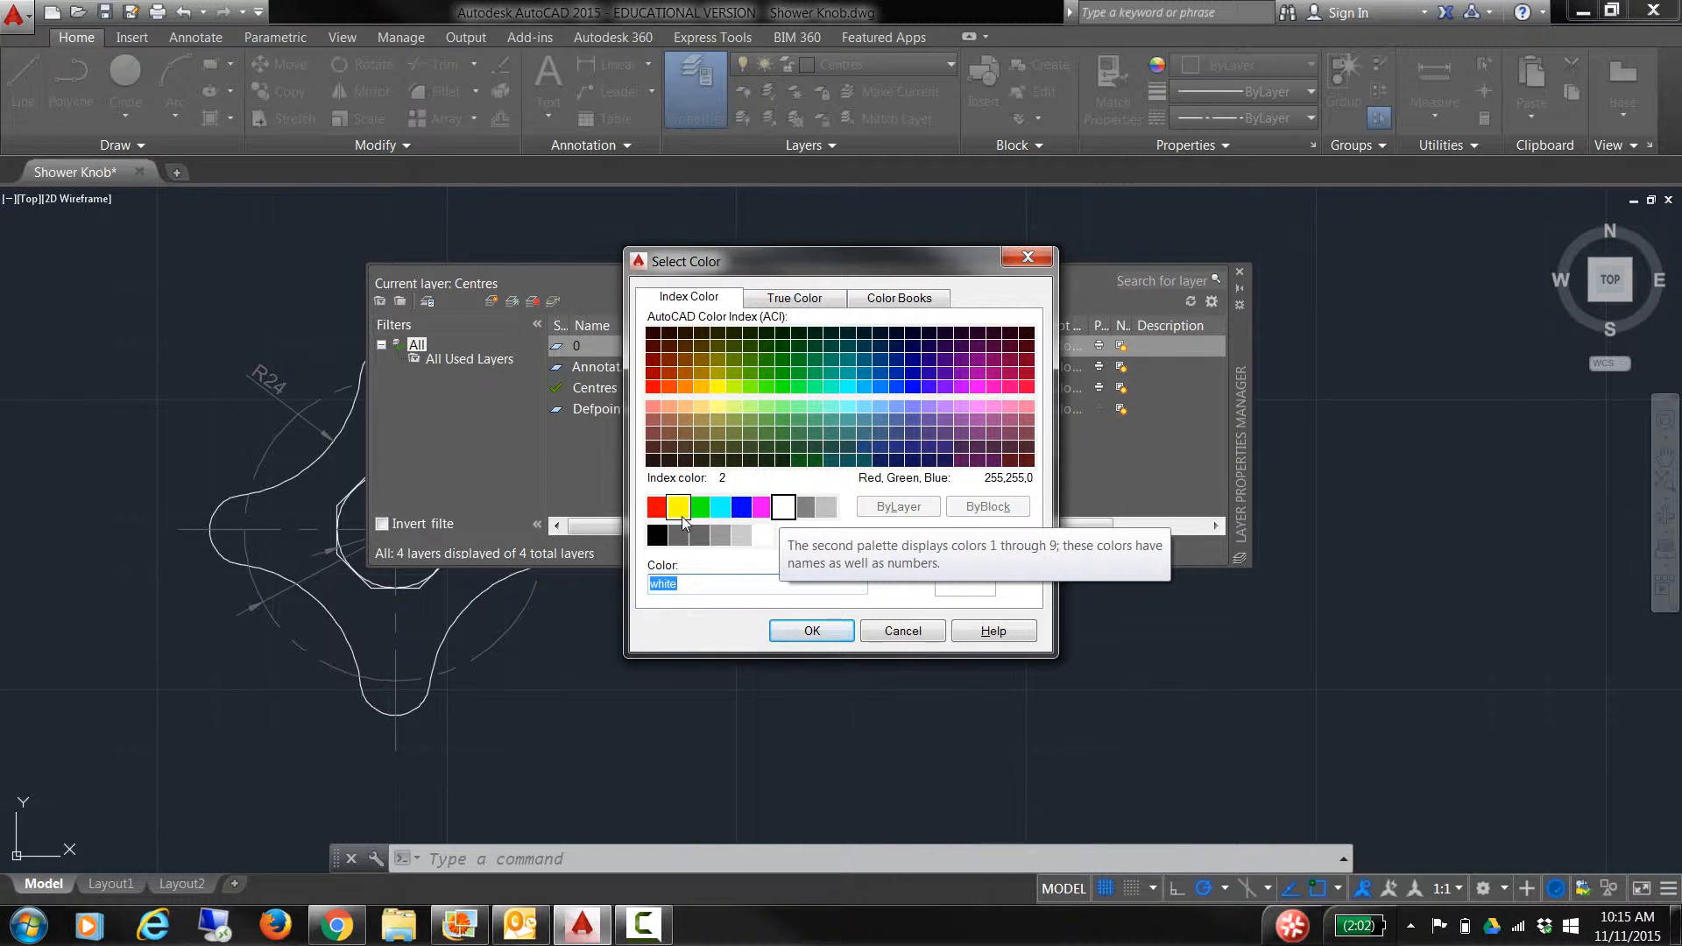
pyautogui.click(811, 631)
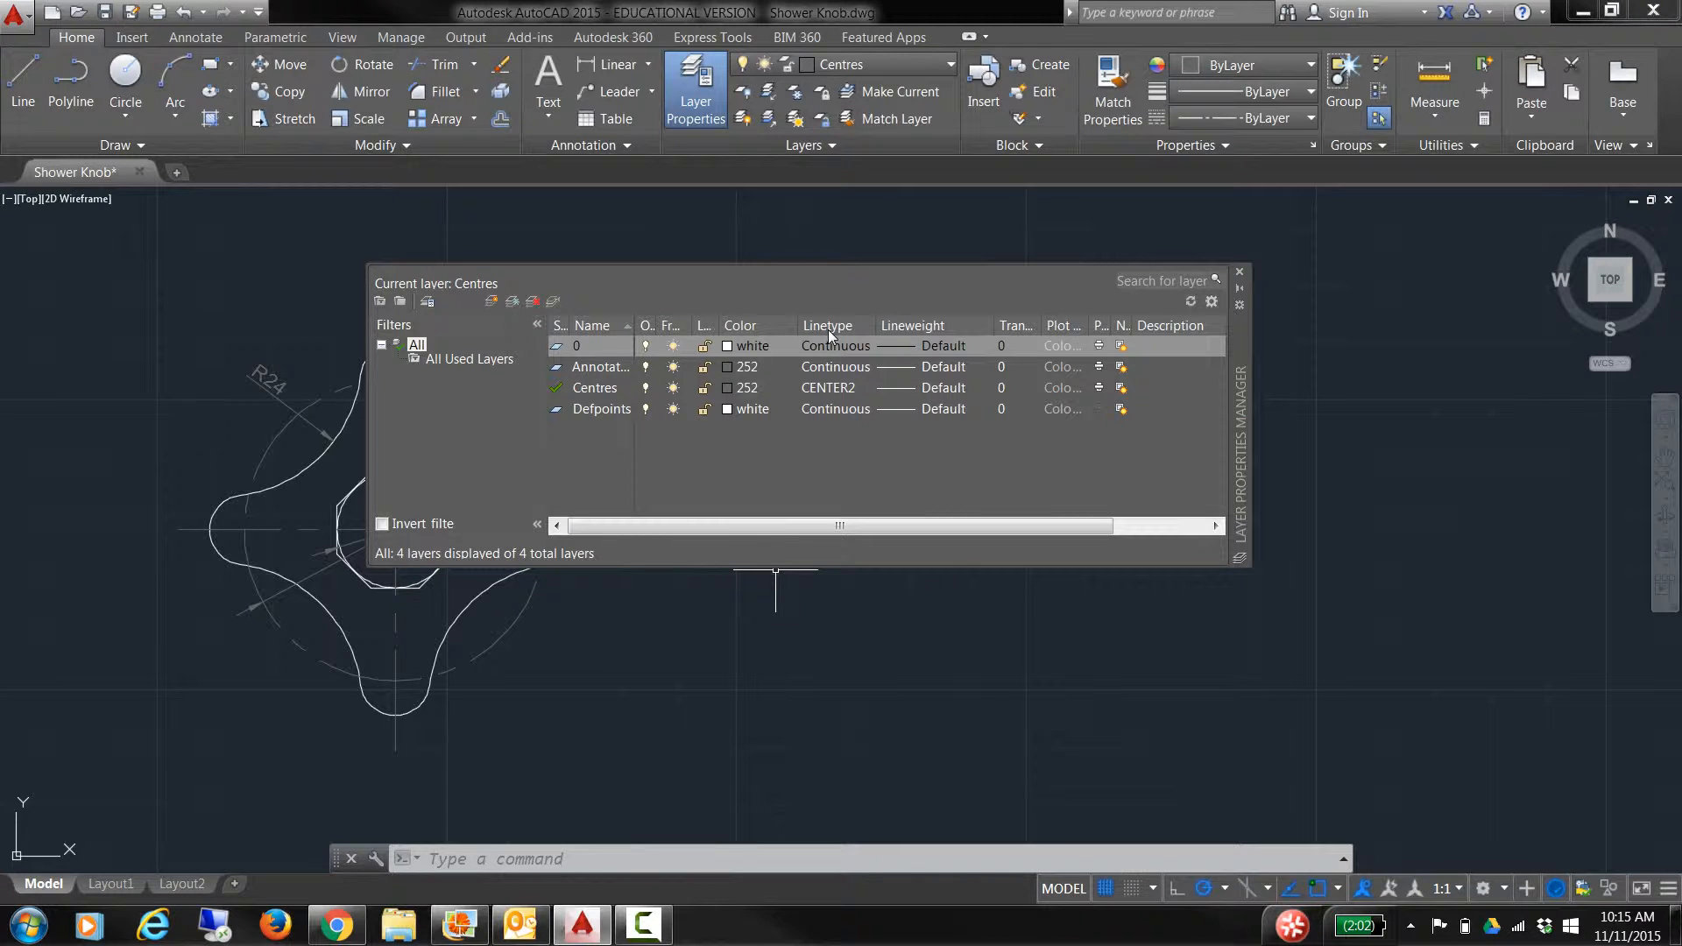
pyautogui.click(829, 388)
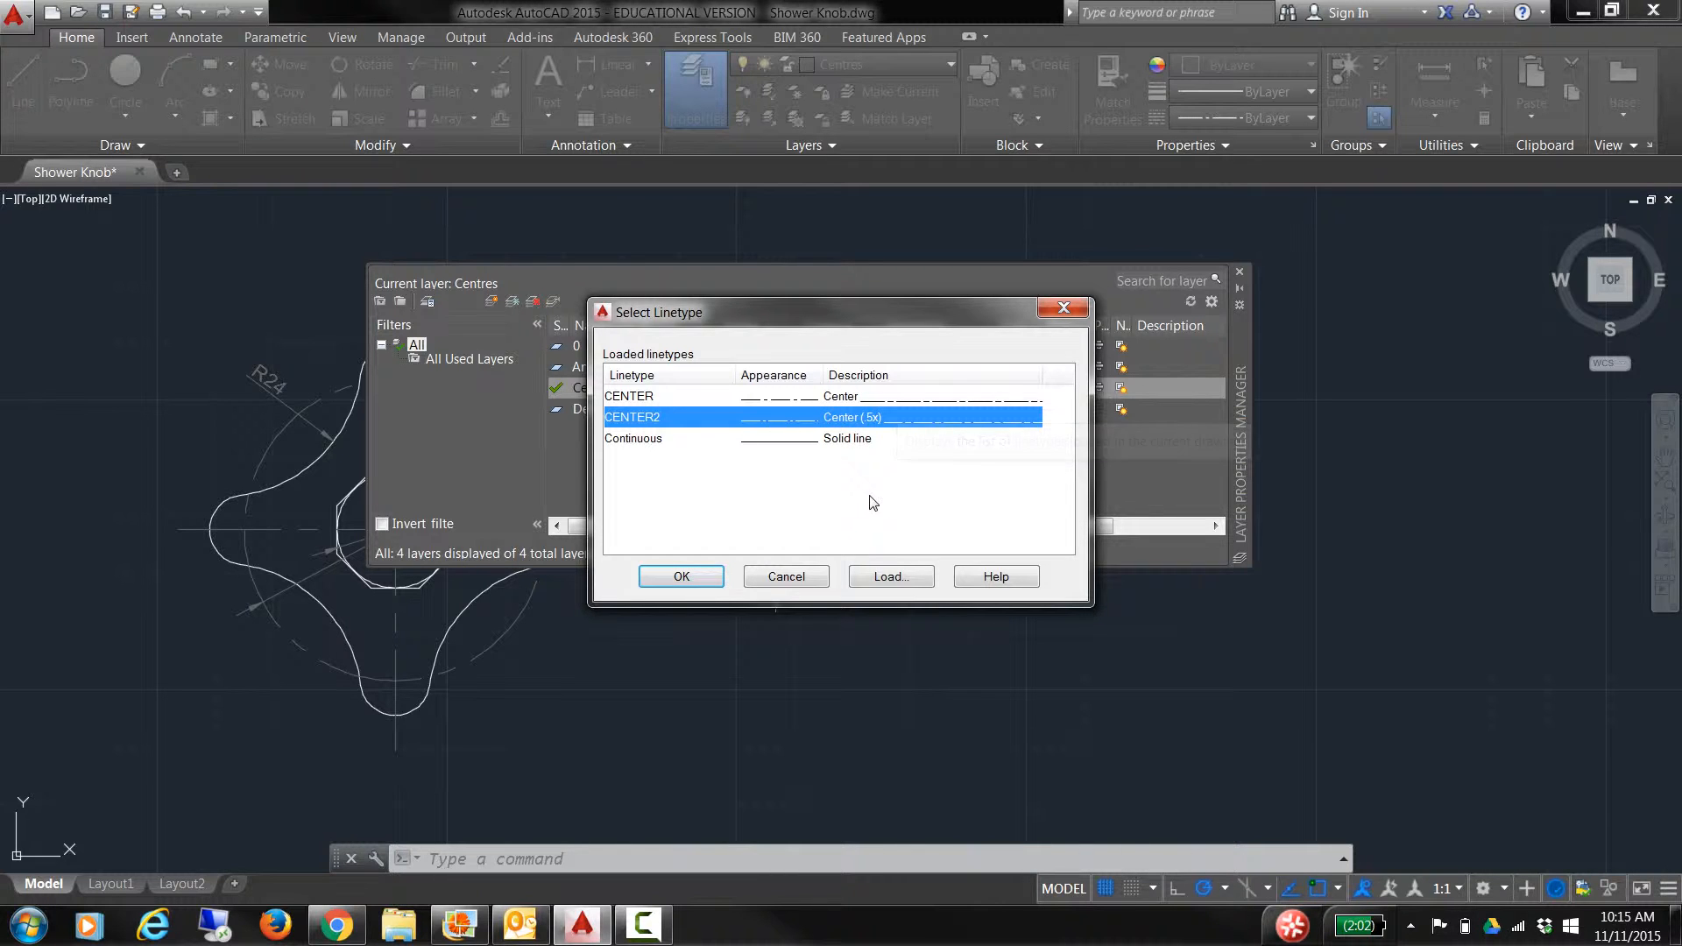
# Step: Browse loadable linetypes without loading any, then assign CENTER2 to the Centres layer
pyautogui.click(887, 576)
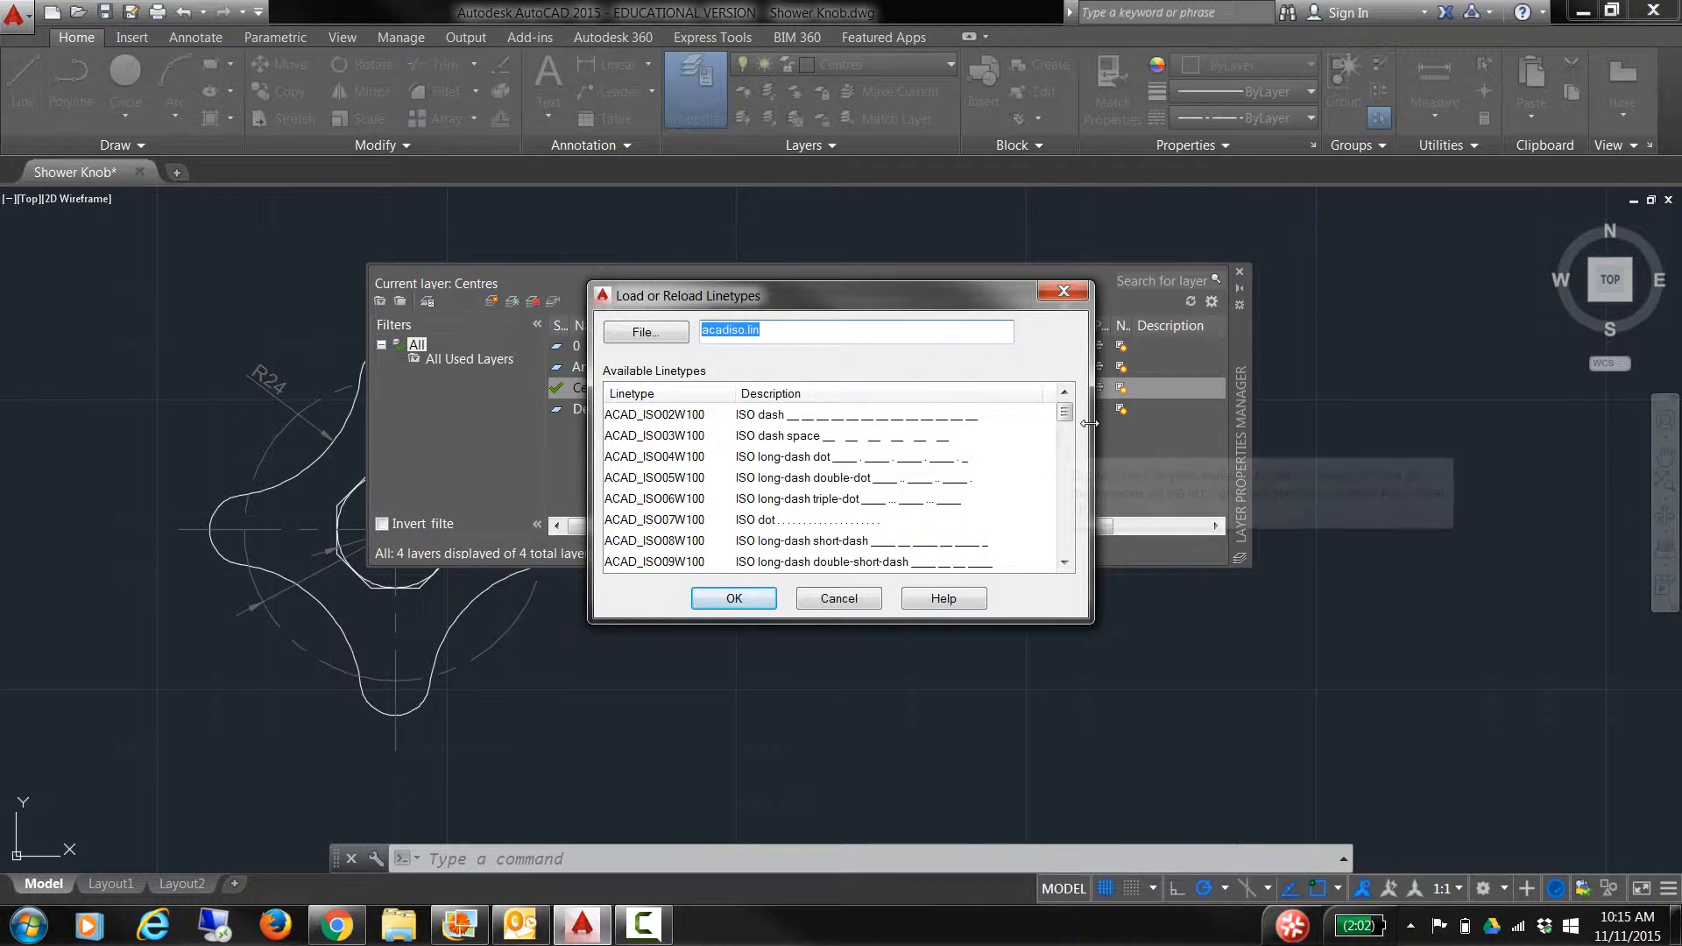
pyautogui.moveTo(1067, 422); pyautogui.dragTo(1075, 465)
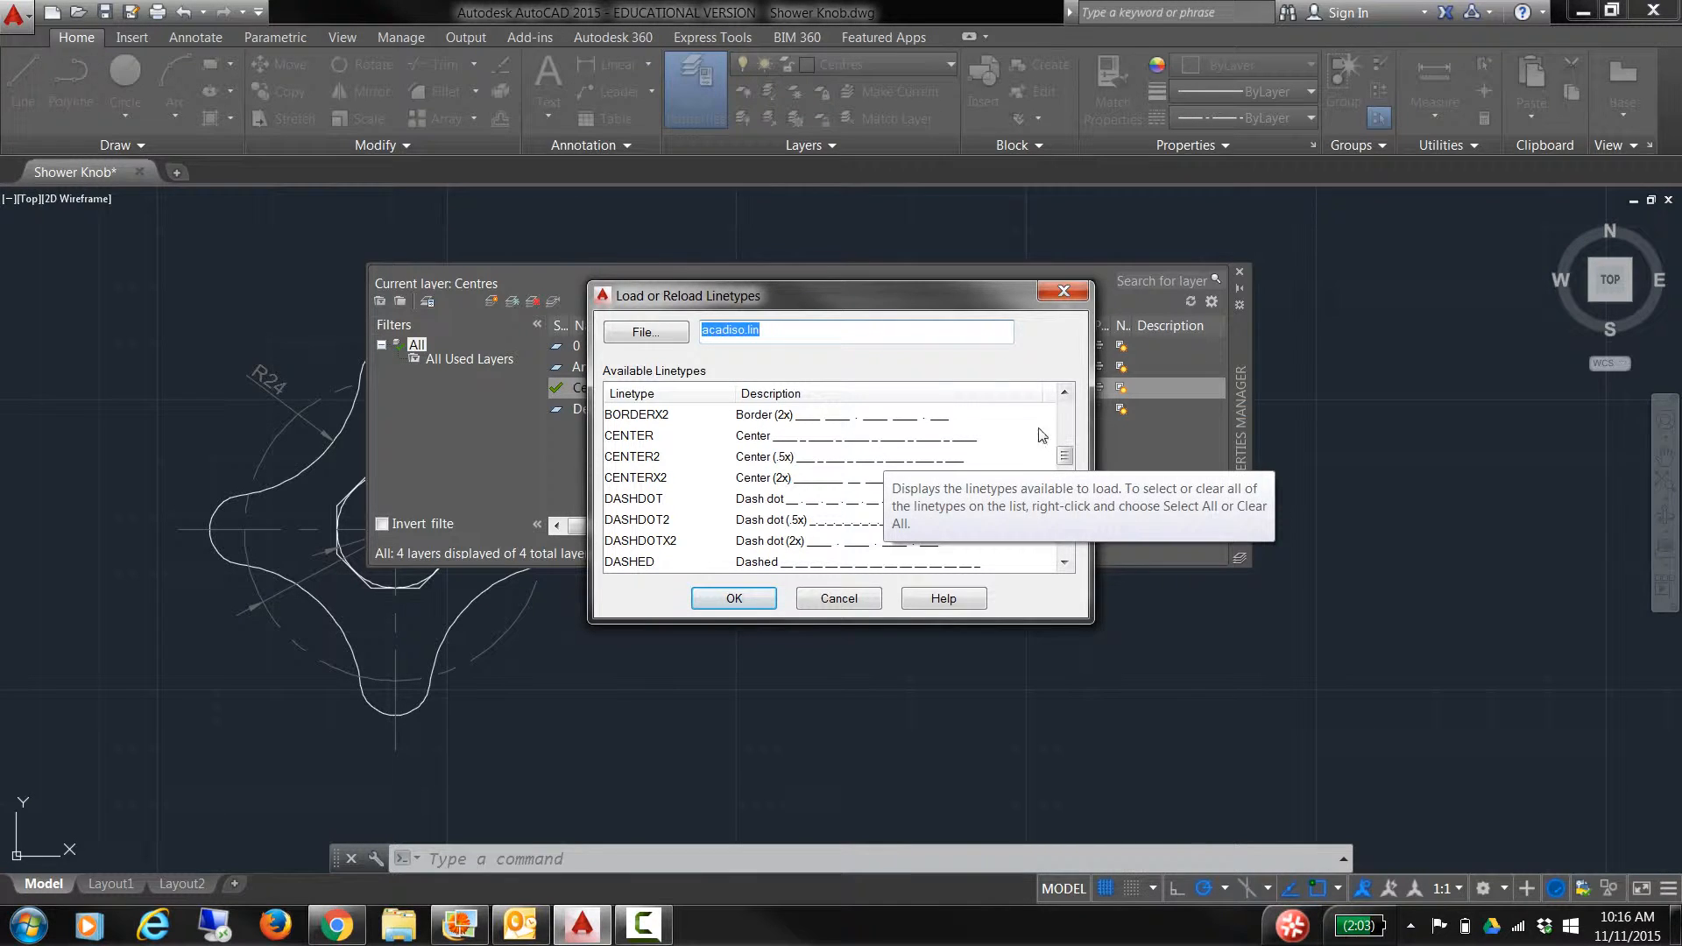
pyautogui.click(854, 601)
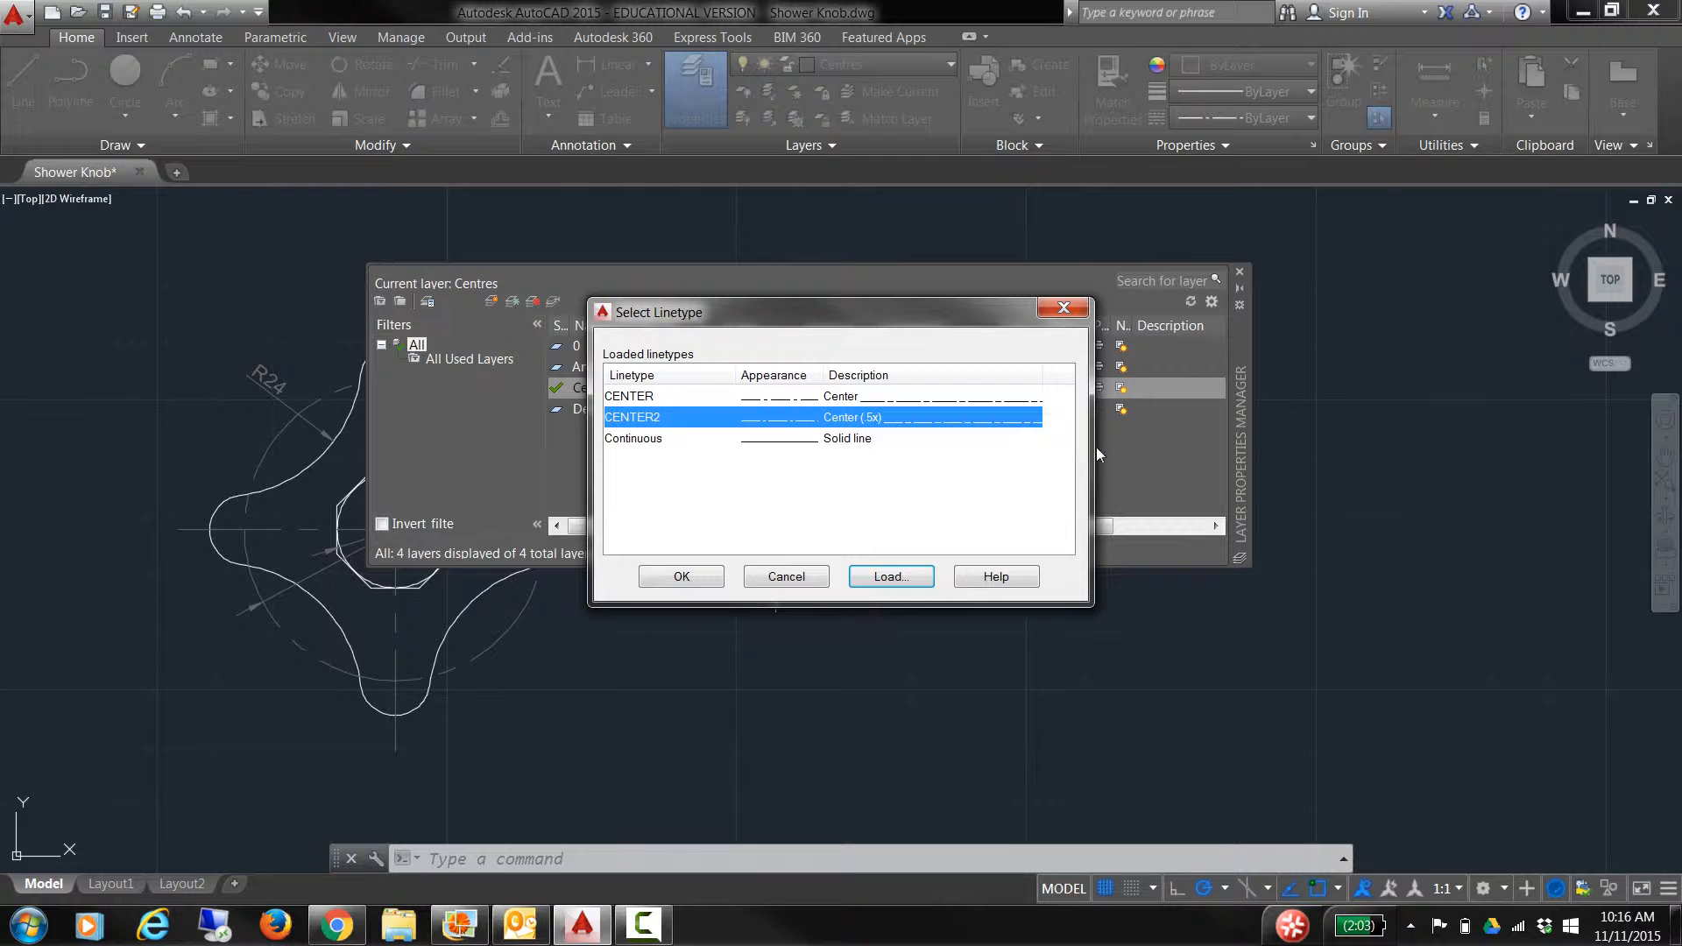
pyautogui.click(846, 441)
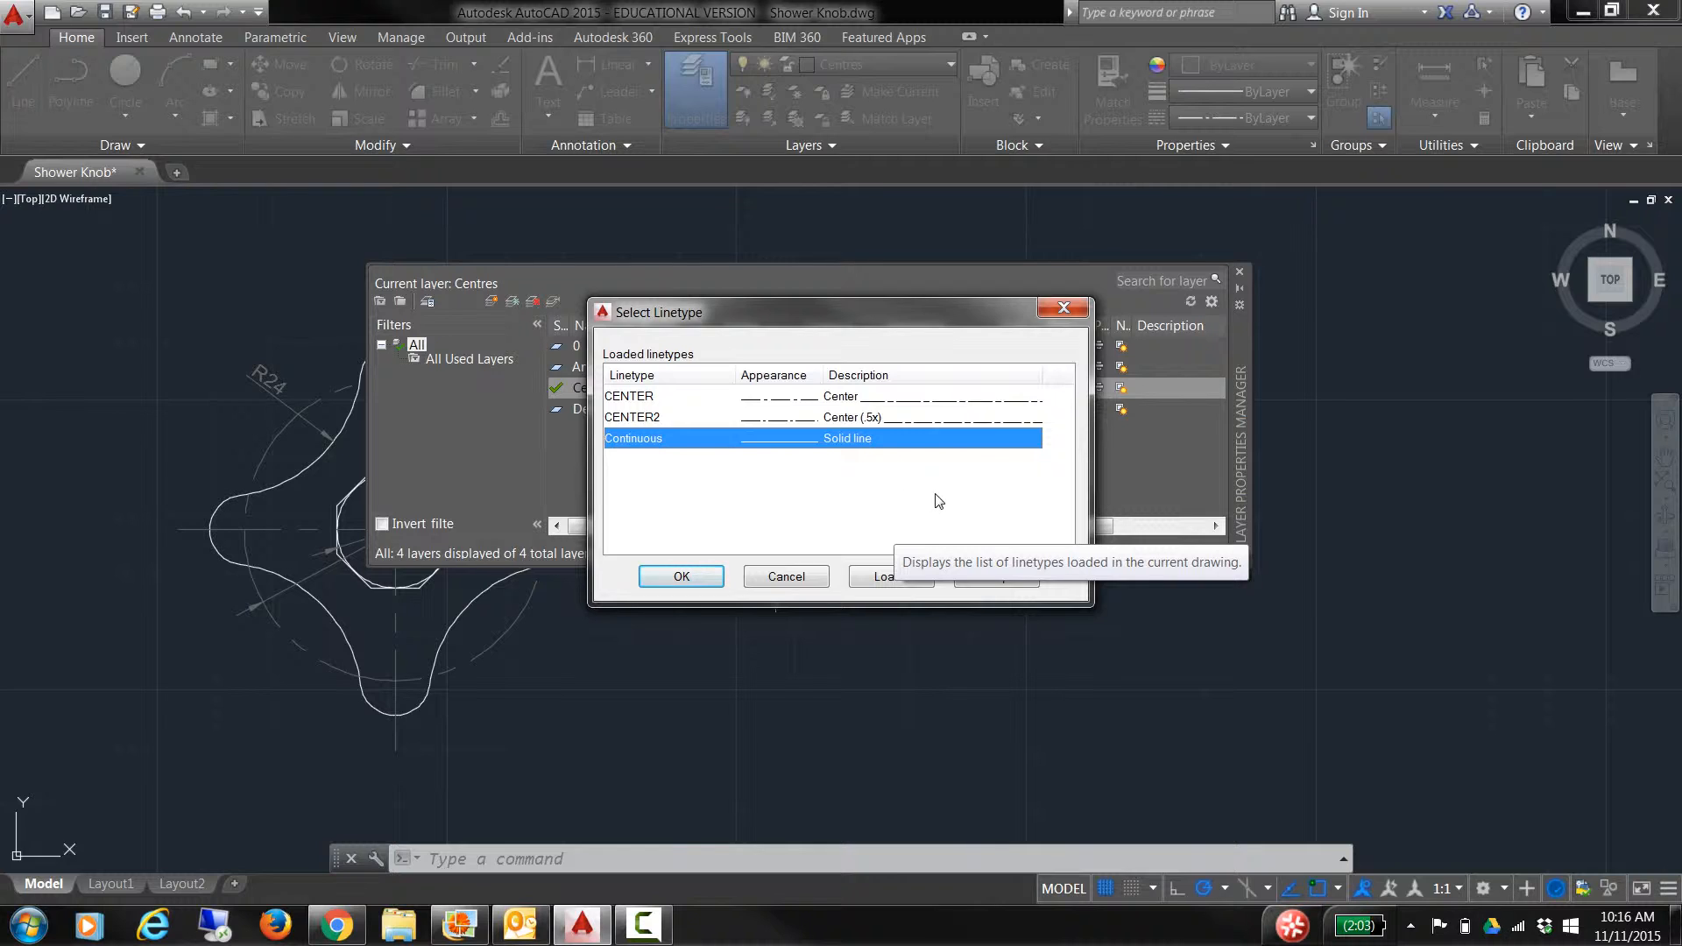
pyautogui.click(632, 421)
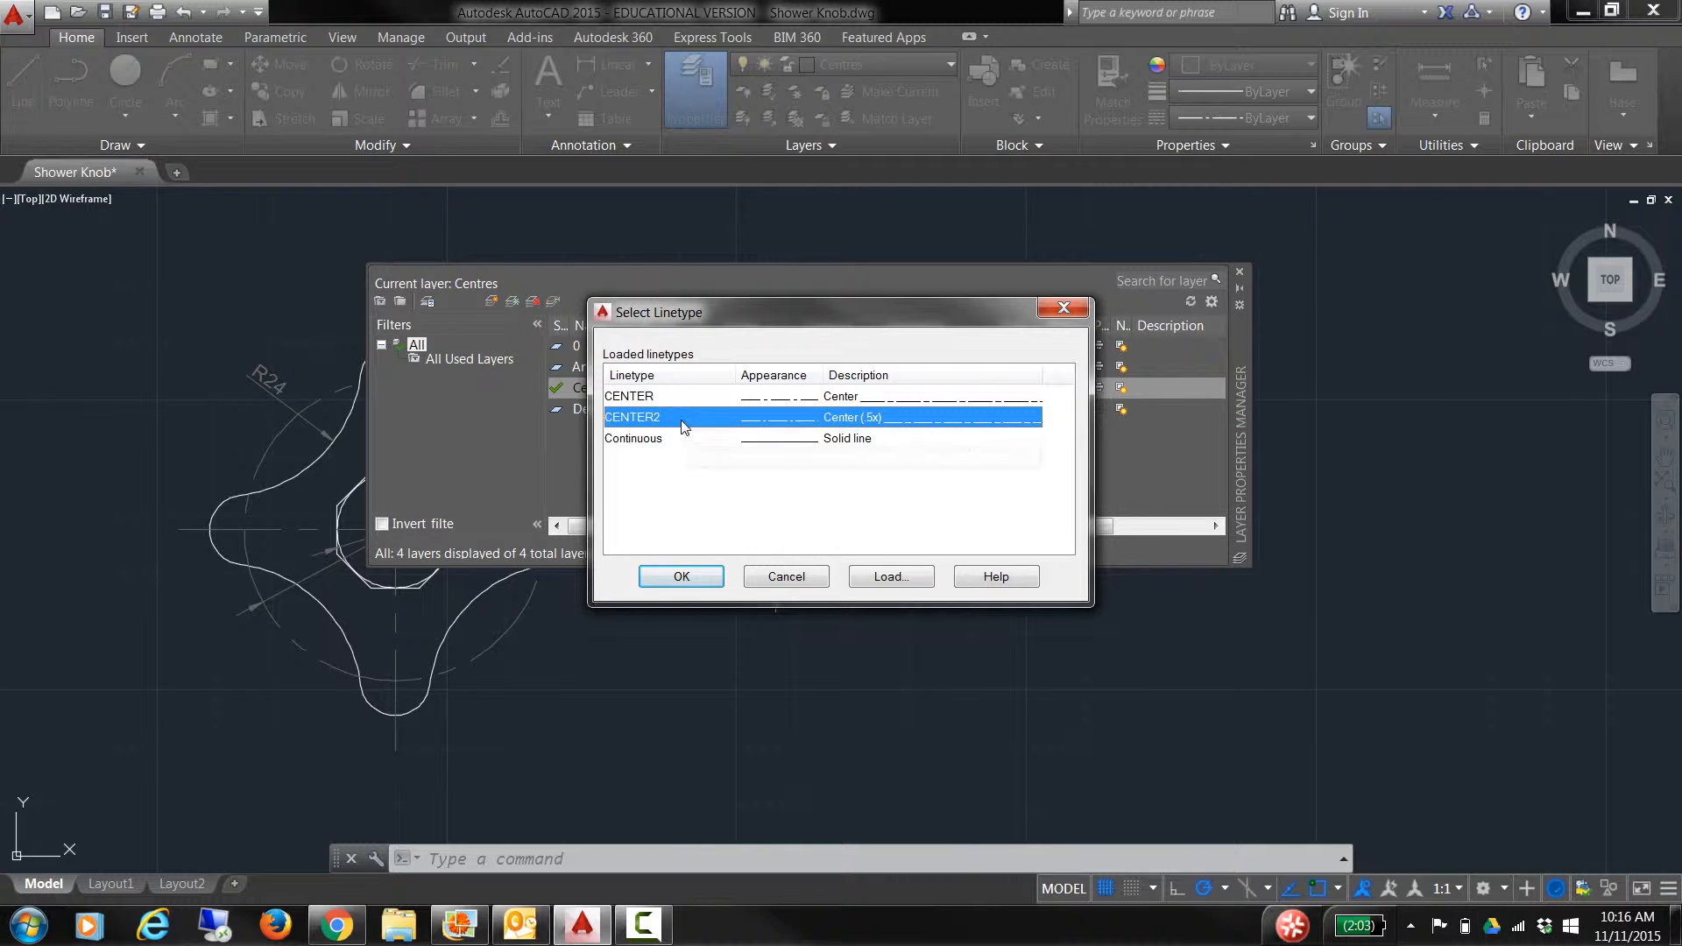
pyautogui.click(683, 578)
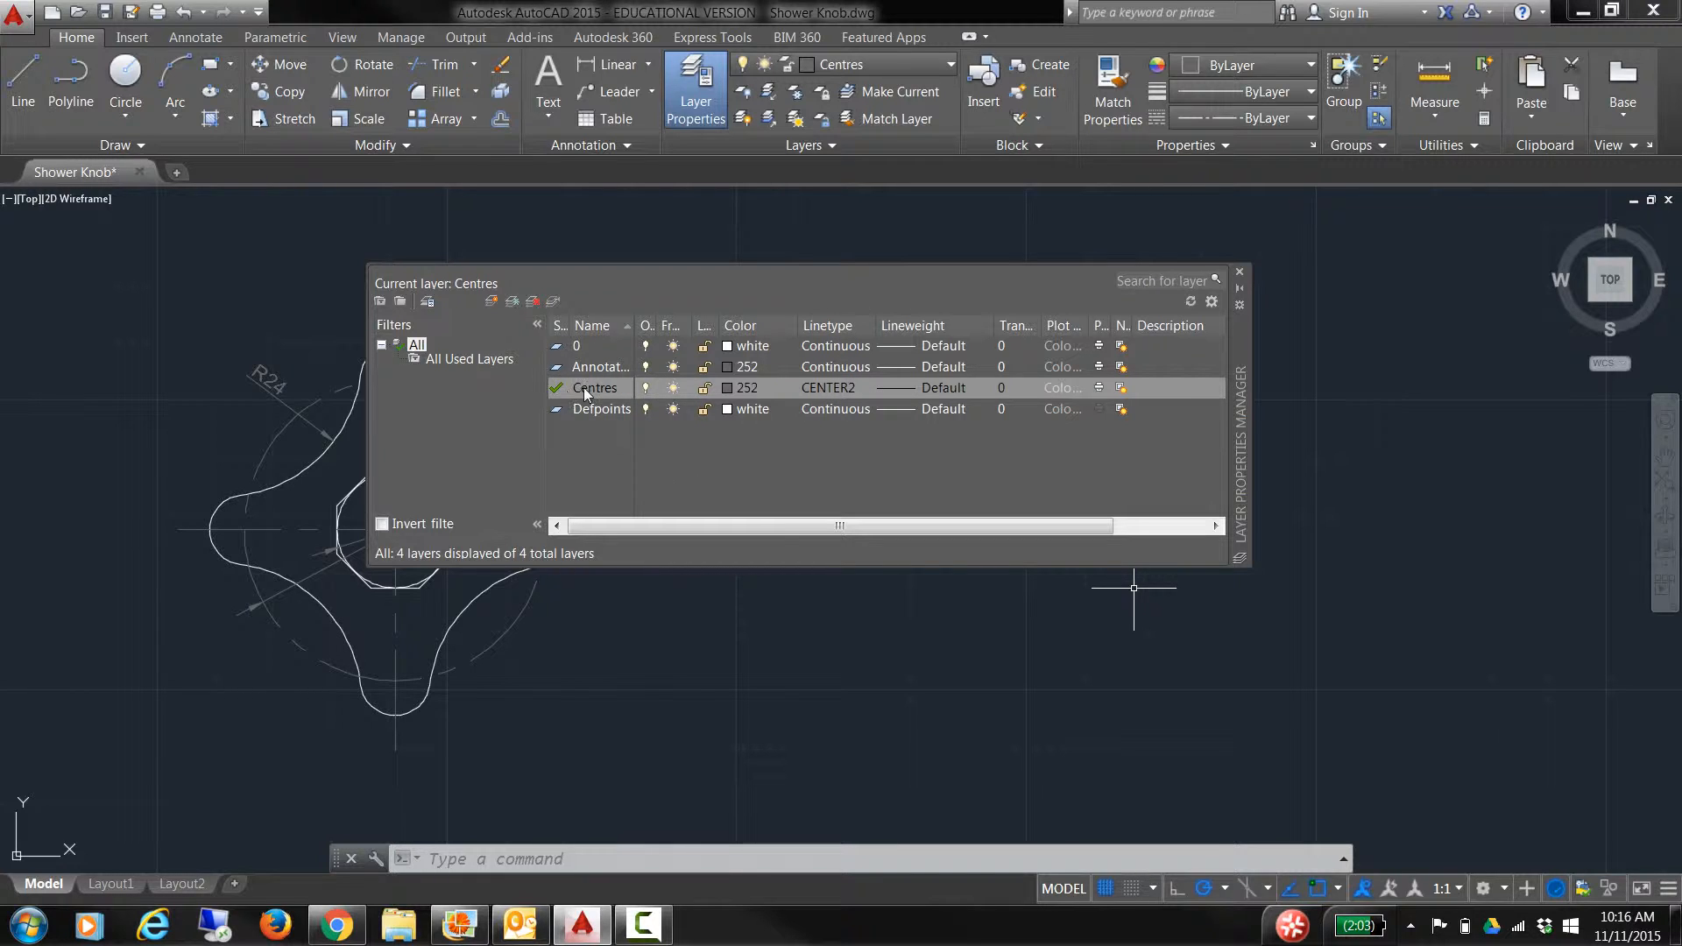
# Step: Move the layer palette aside and draw a trial horizontal centre line
pyautogui.moveTo(1240, 367)
pyautogui.mouseDown()
pyautogui.moveTo(1456, 287)
pyautogui.moveTo(1632, 307)
pyautogui.moveTo(1610, 287)
pyautogui.moveTo(1632, 263)
pyautogui.moveTo(1589, 252)
pyautogui.moveTo(1589, 297)
pyautogui.mouseUp()
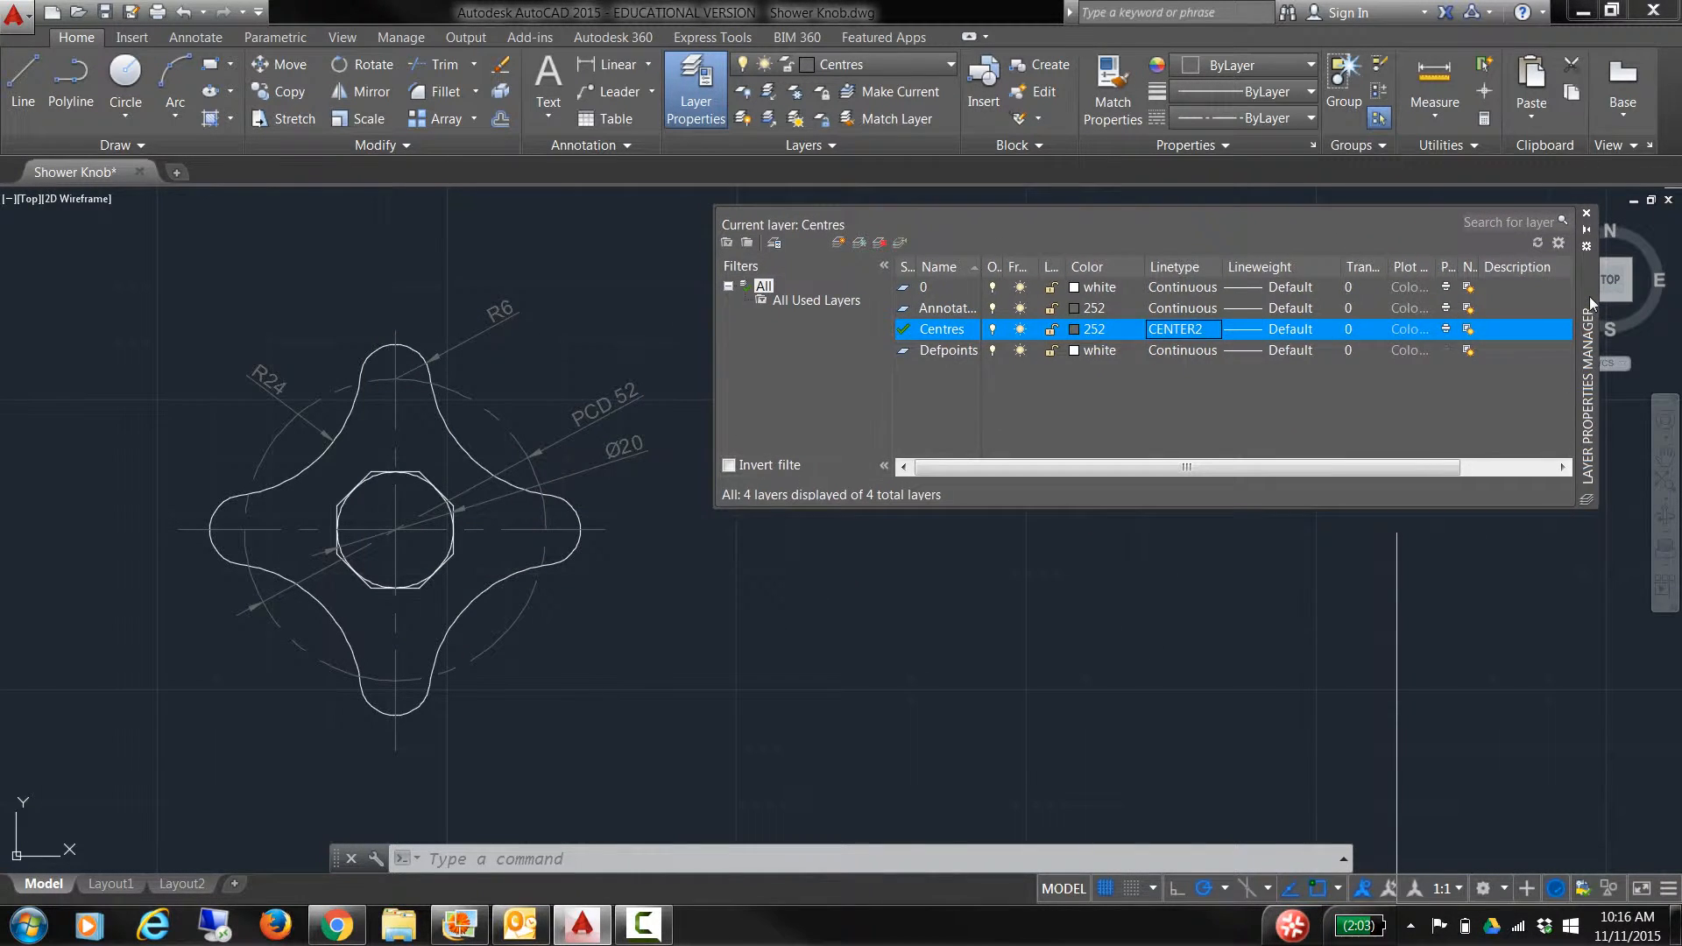
pyautogui.click(23, 84)
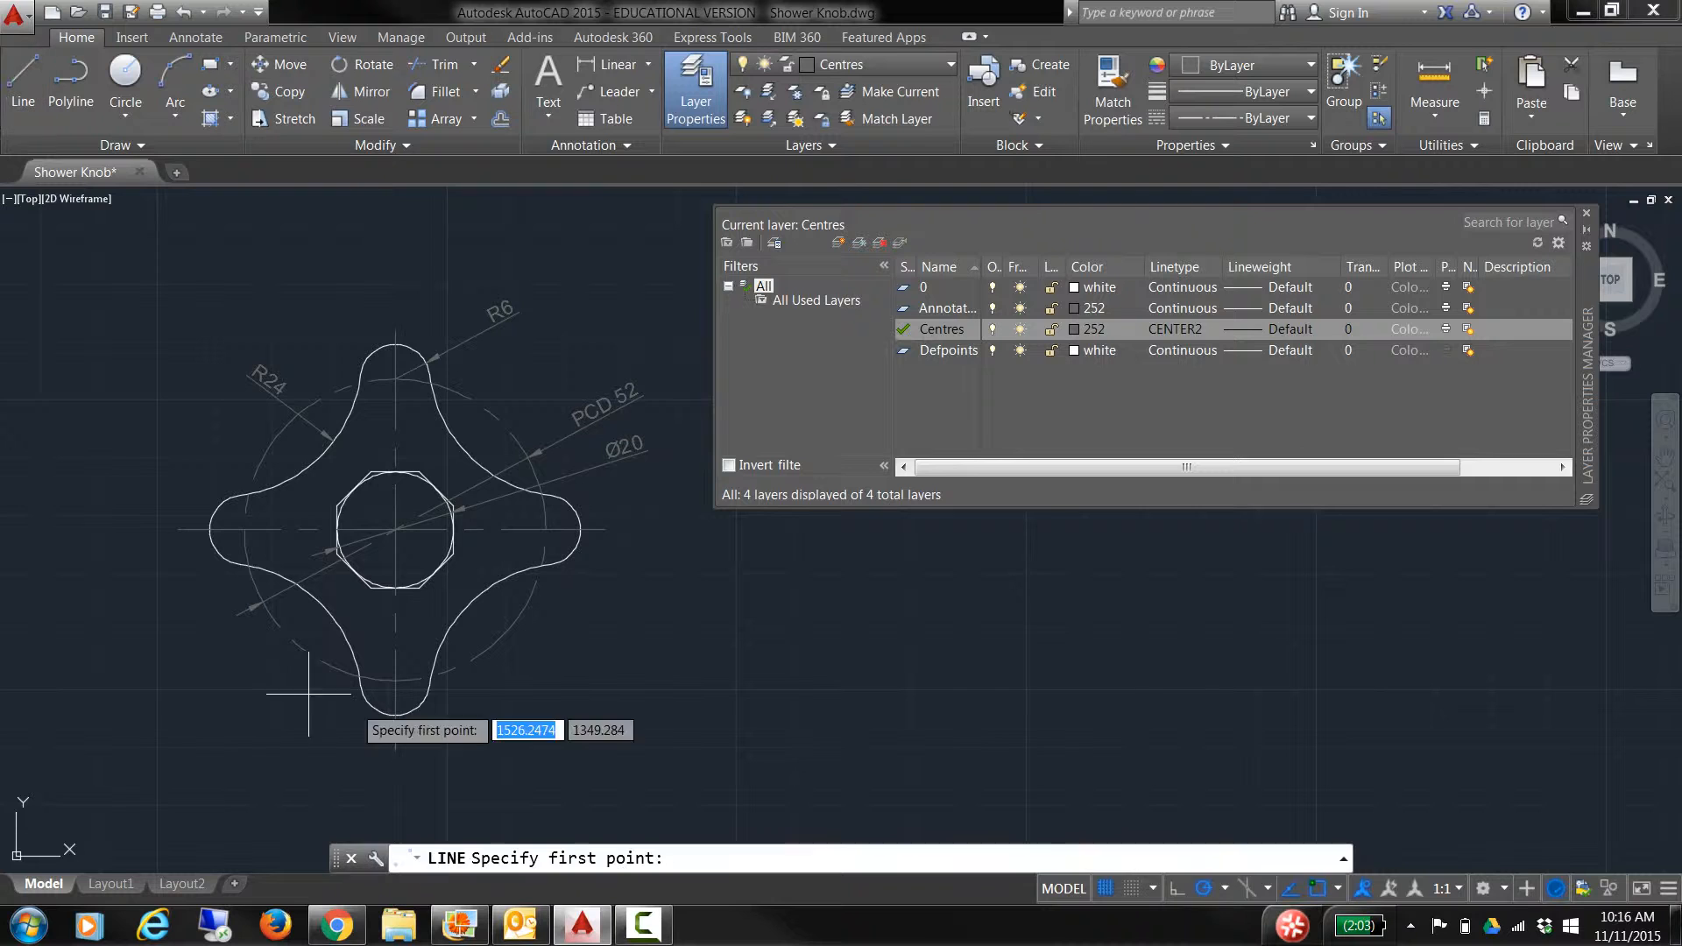
pyautogui.click(818, 682)
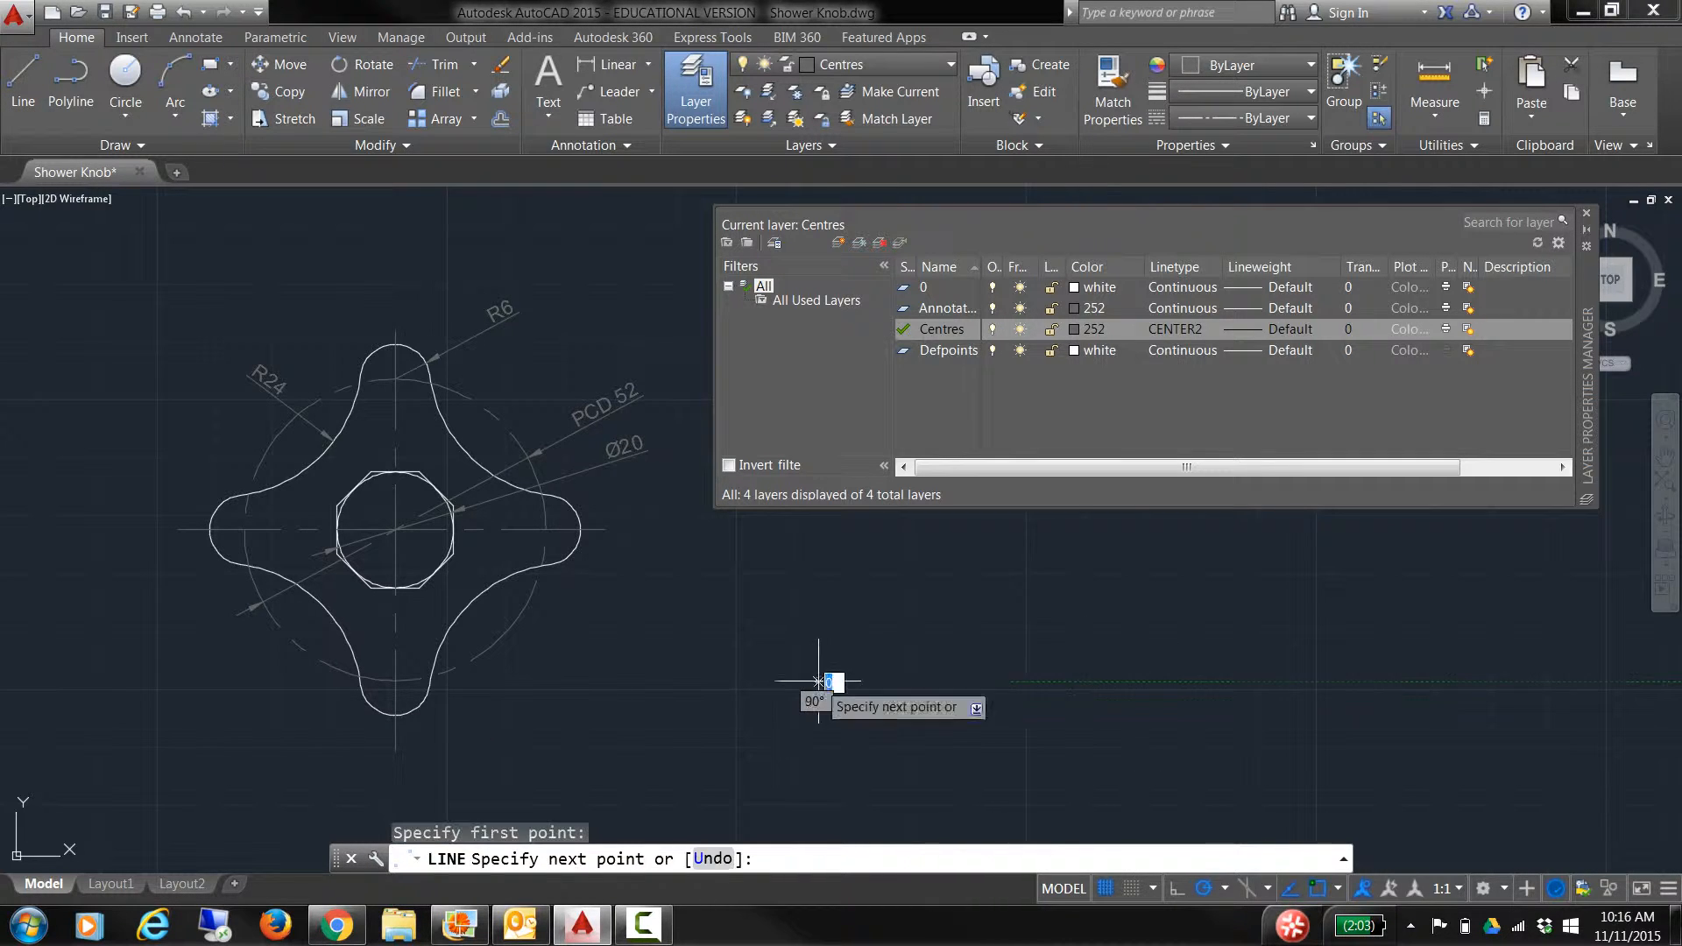
pyautogui.click(1259, 681)
pyautogui.press('Return')
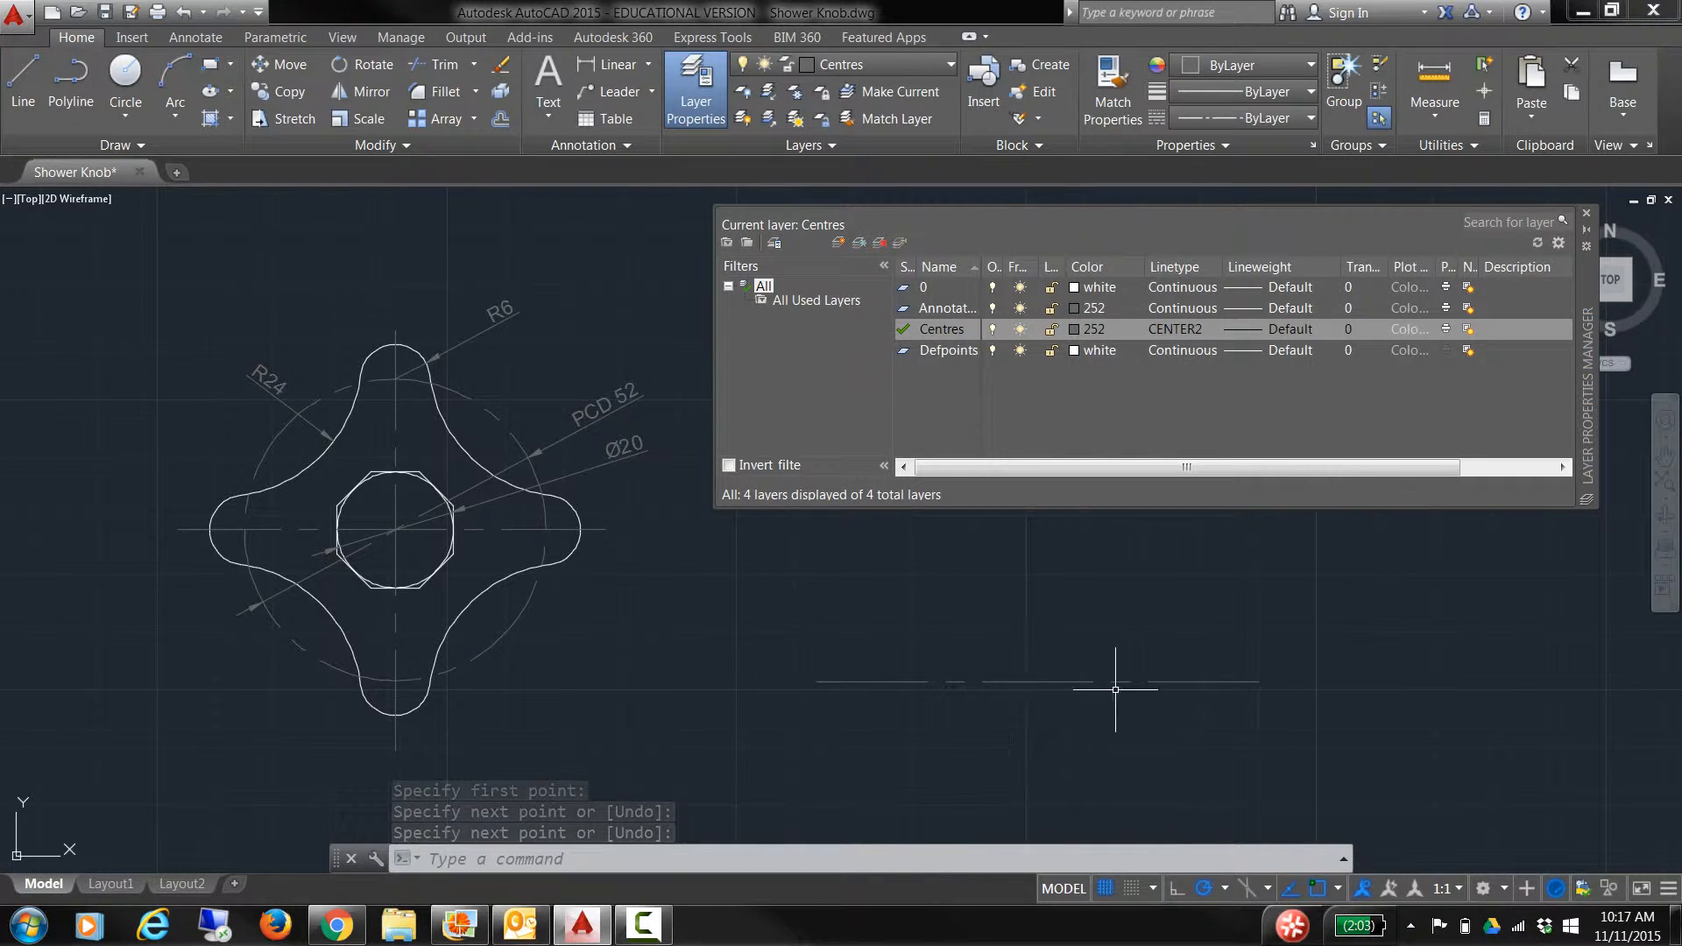
# Step: Erase the trial centre line and close the Layer Properties Manager
pyautogui.click(1150, 740)
pyautogui.click(843, 647)
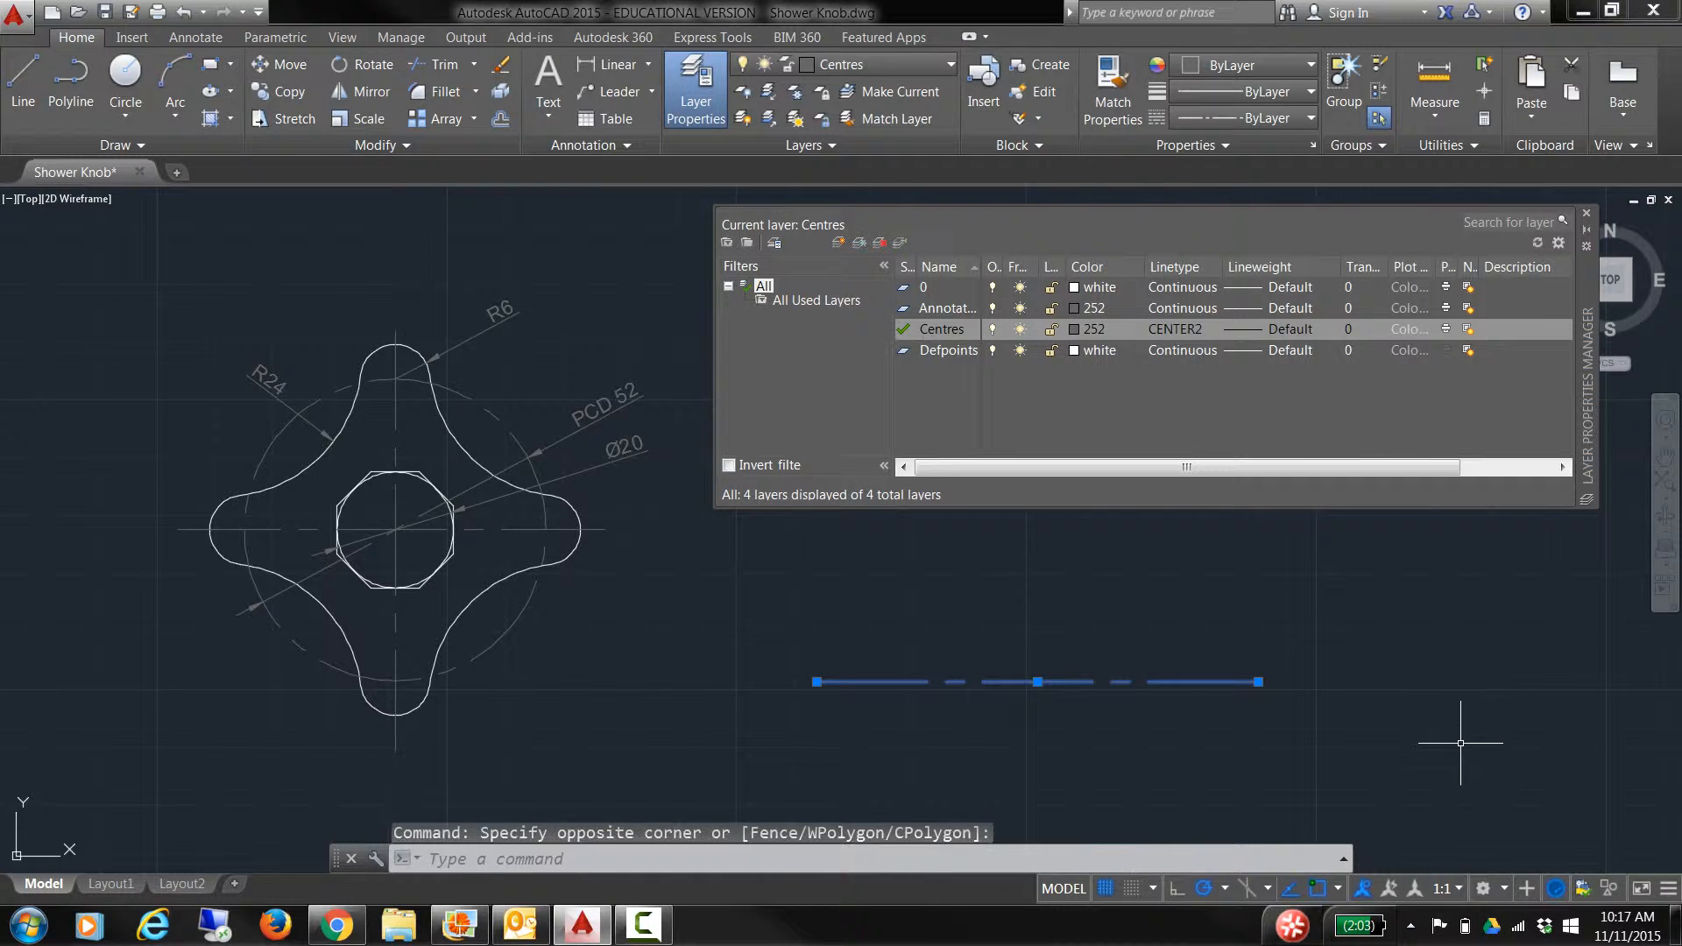
pyautogui.press('Delete')
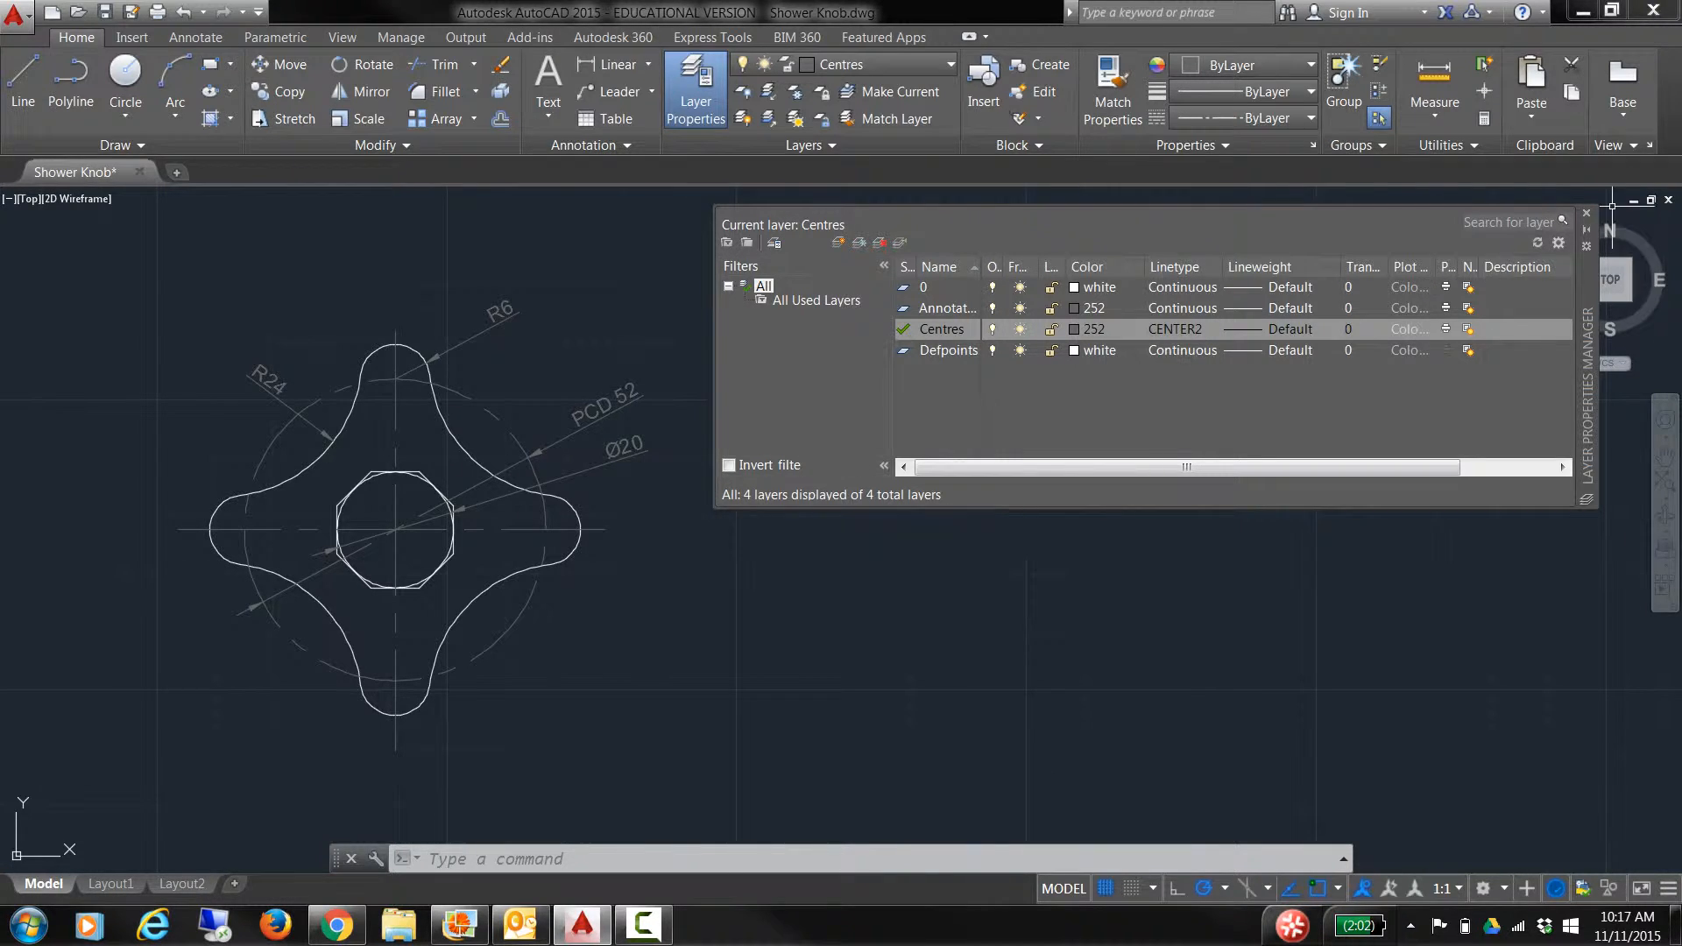
pyautogui.click(1587, 213)
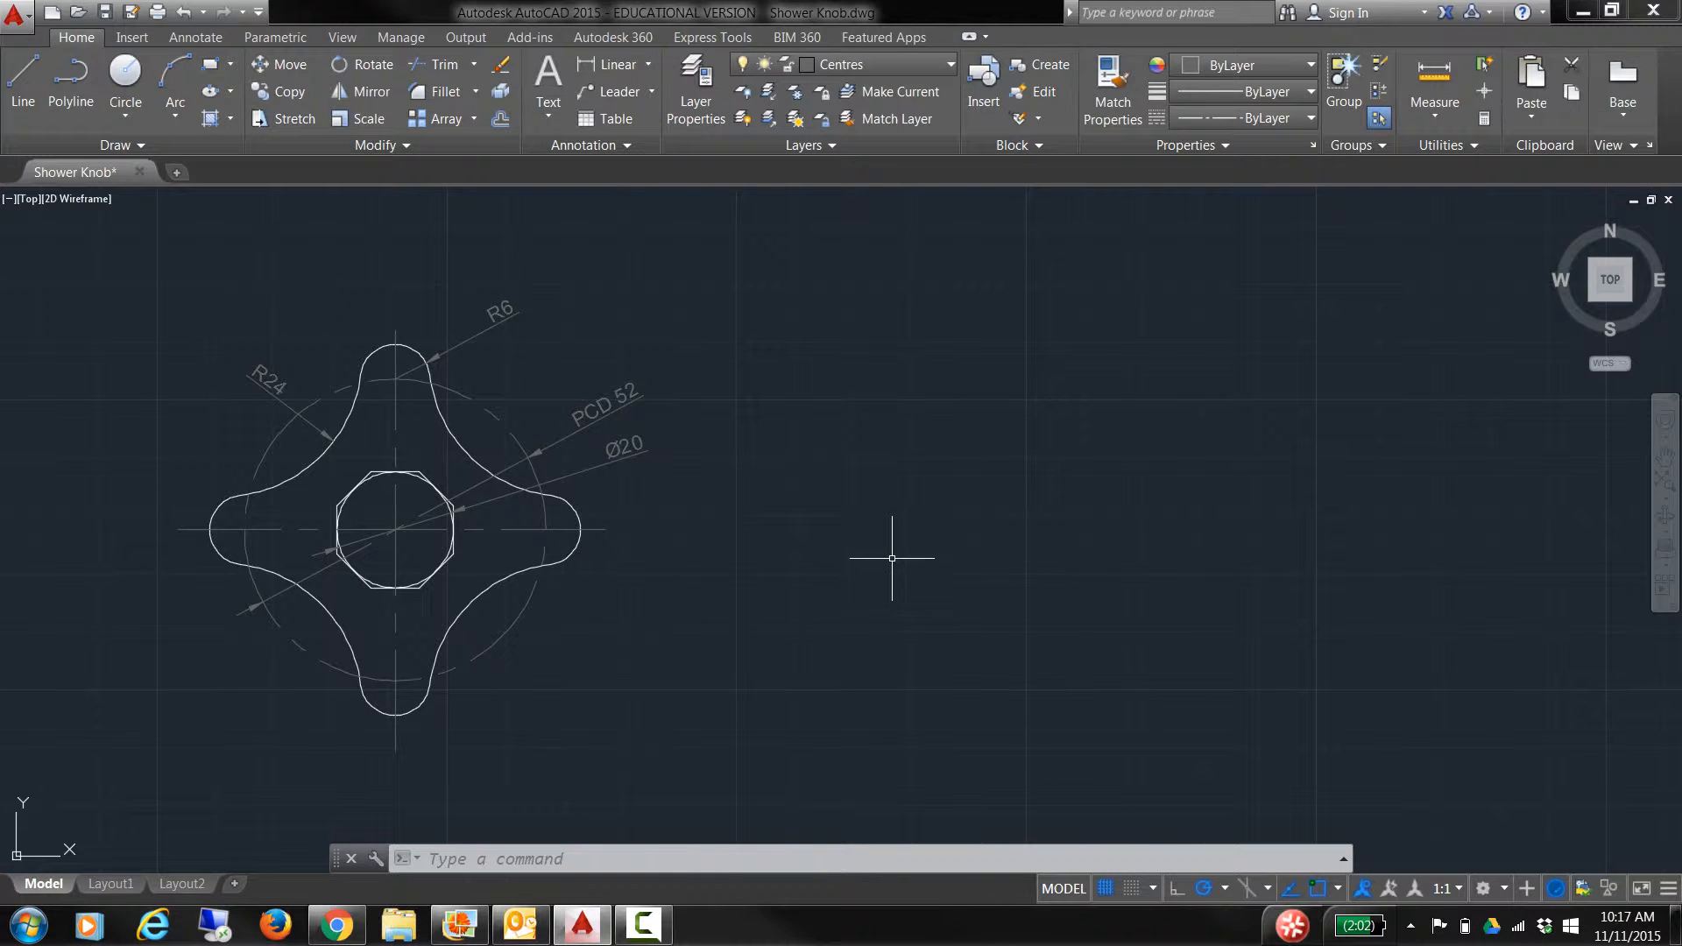
# Step: Switch the current layer from Centres to 0 and start a circle
pyautogui.click(883, 63)
pyautogui.click(883, 90)
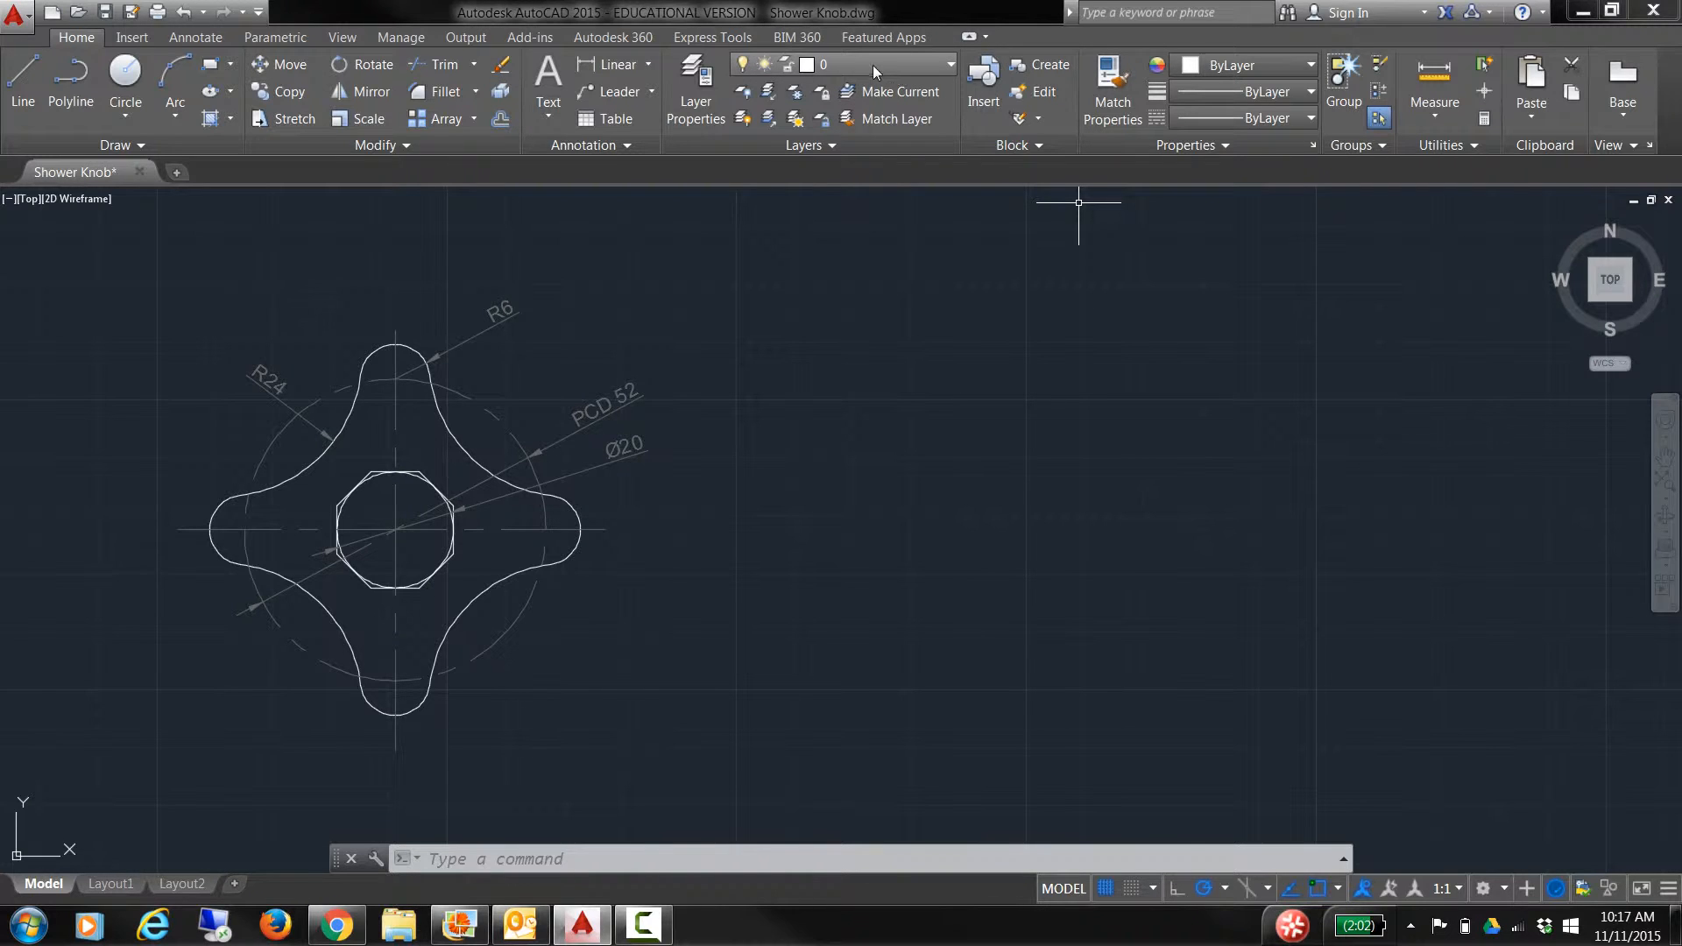
pyautogui.click(125, 83)
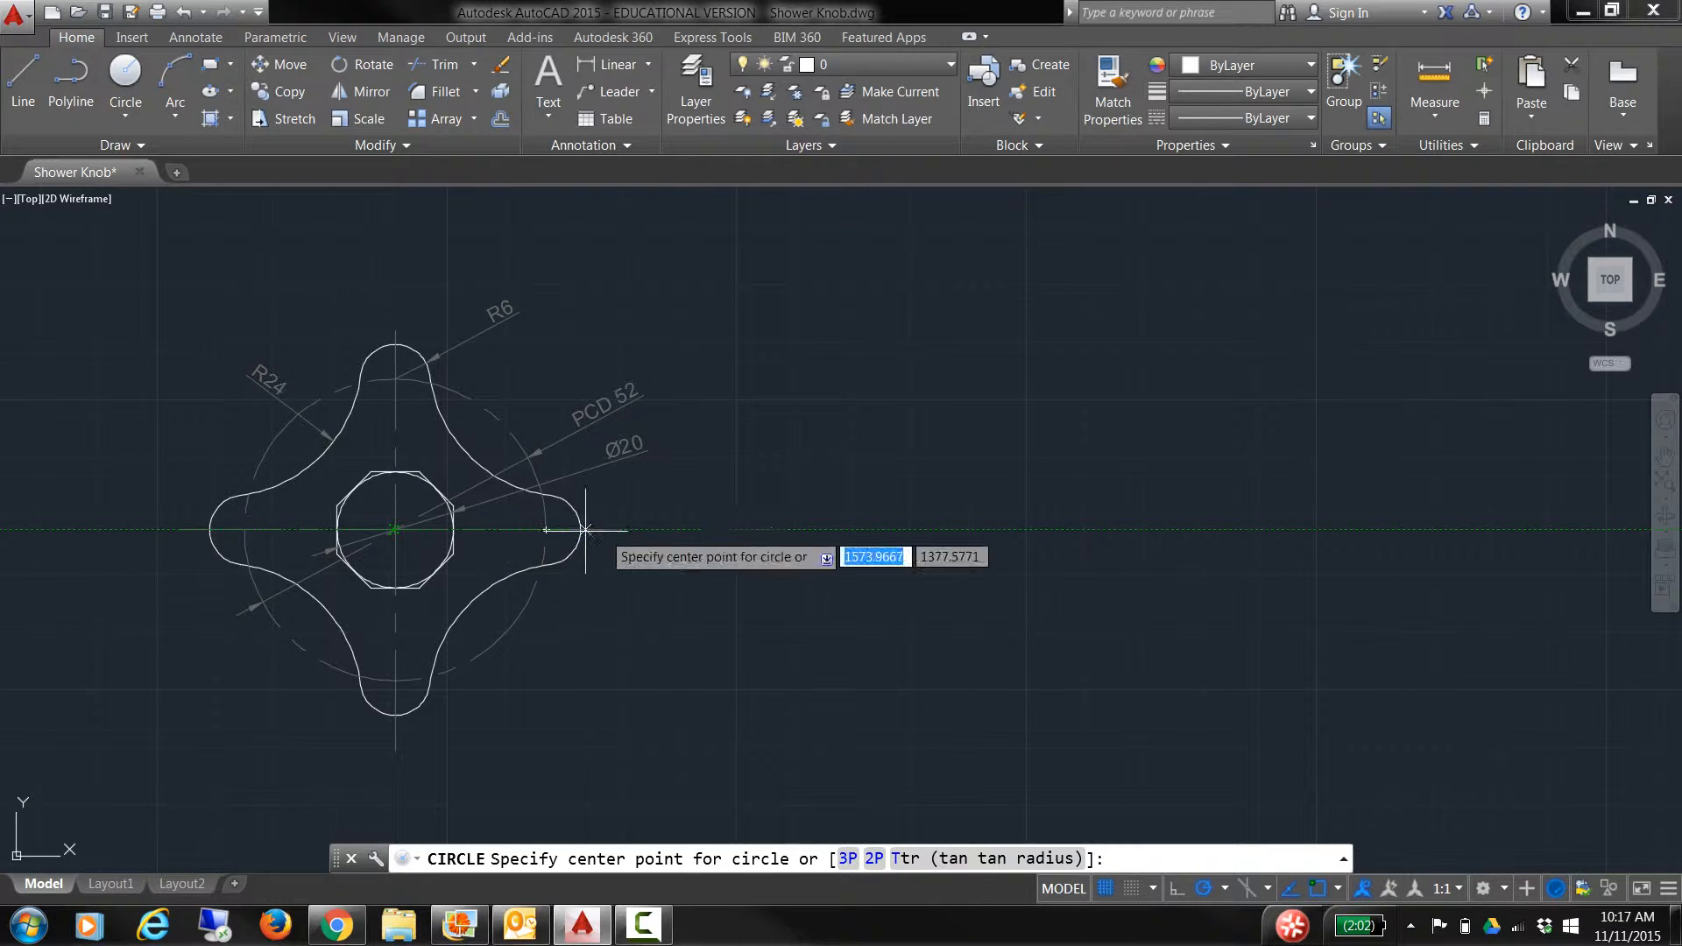
# Step: Centre a radius 10 circle right of the knob on its horizontal centre line
pyautogui.click(1168, 529)
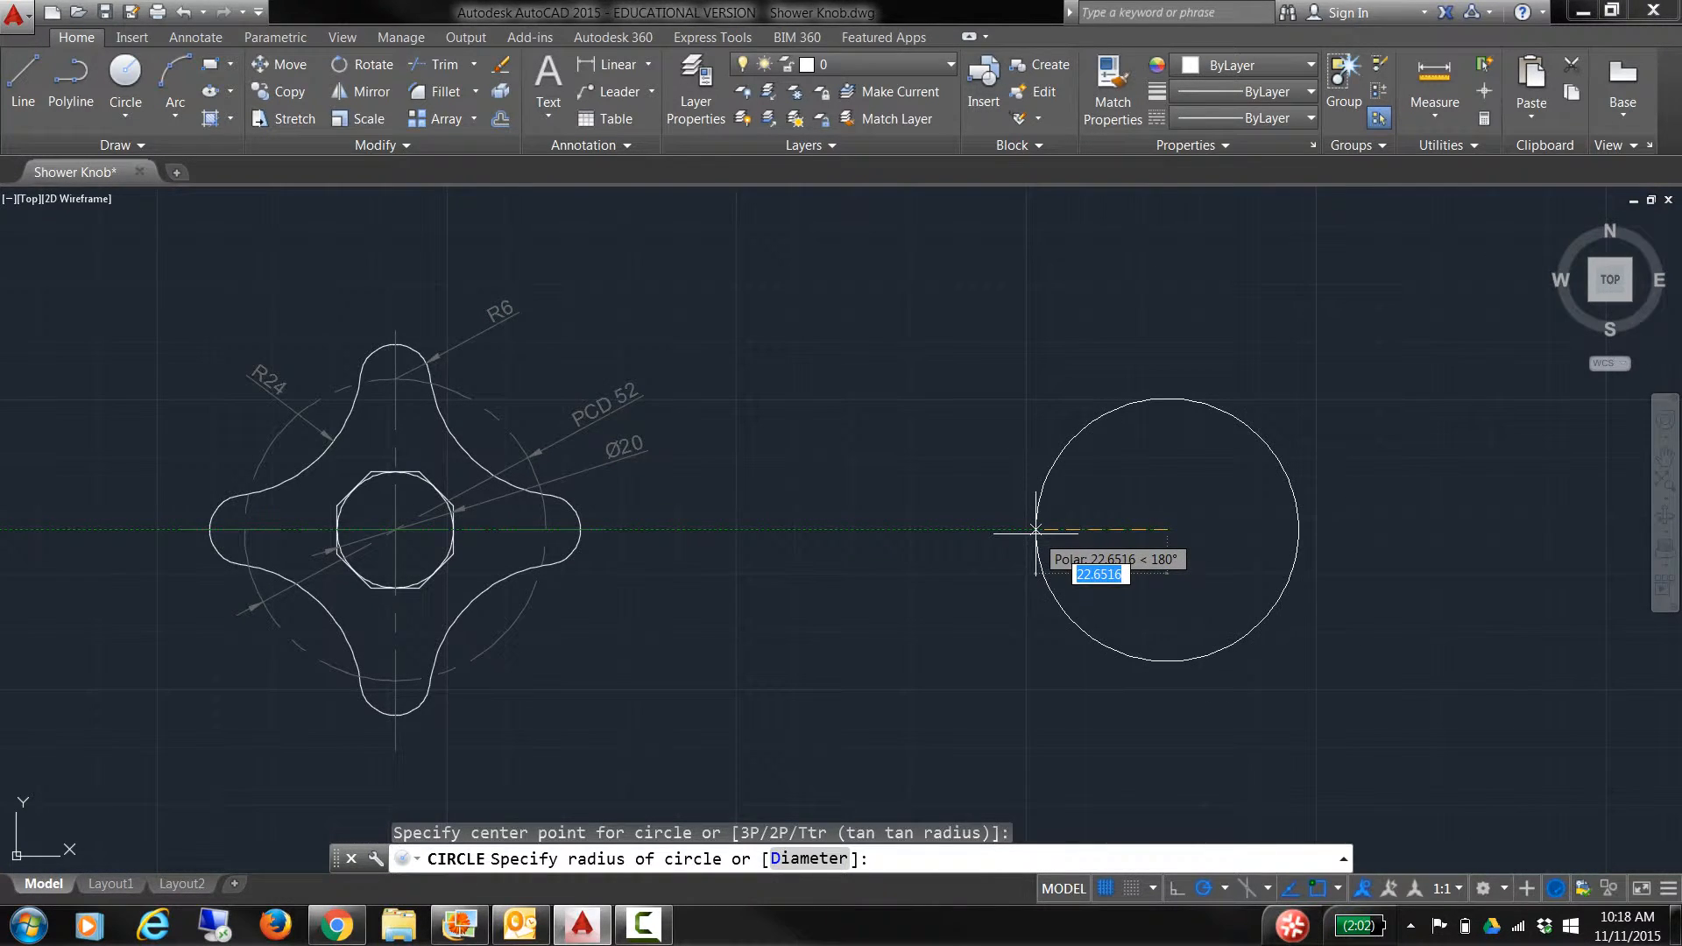
pyautogui.write('10')
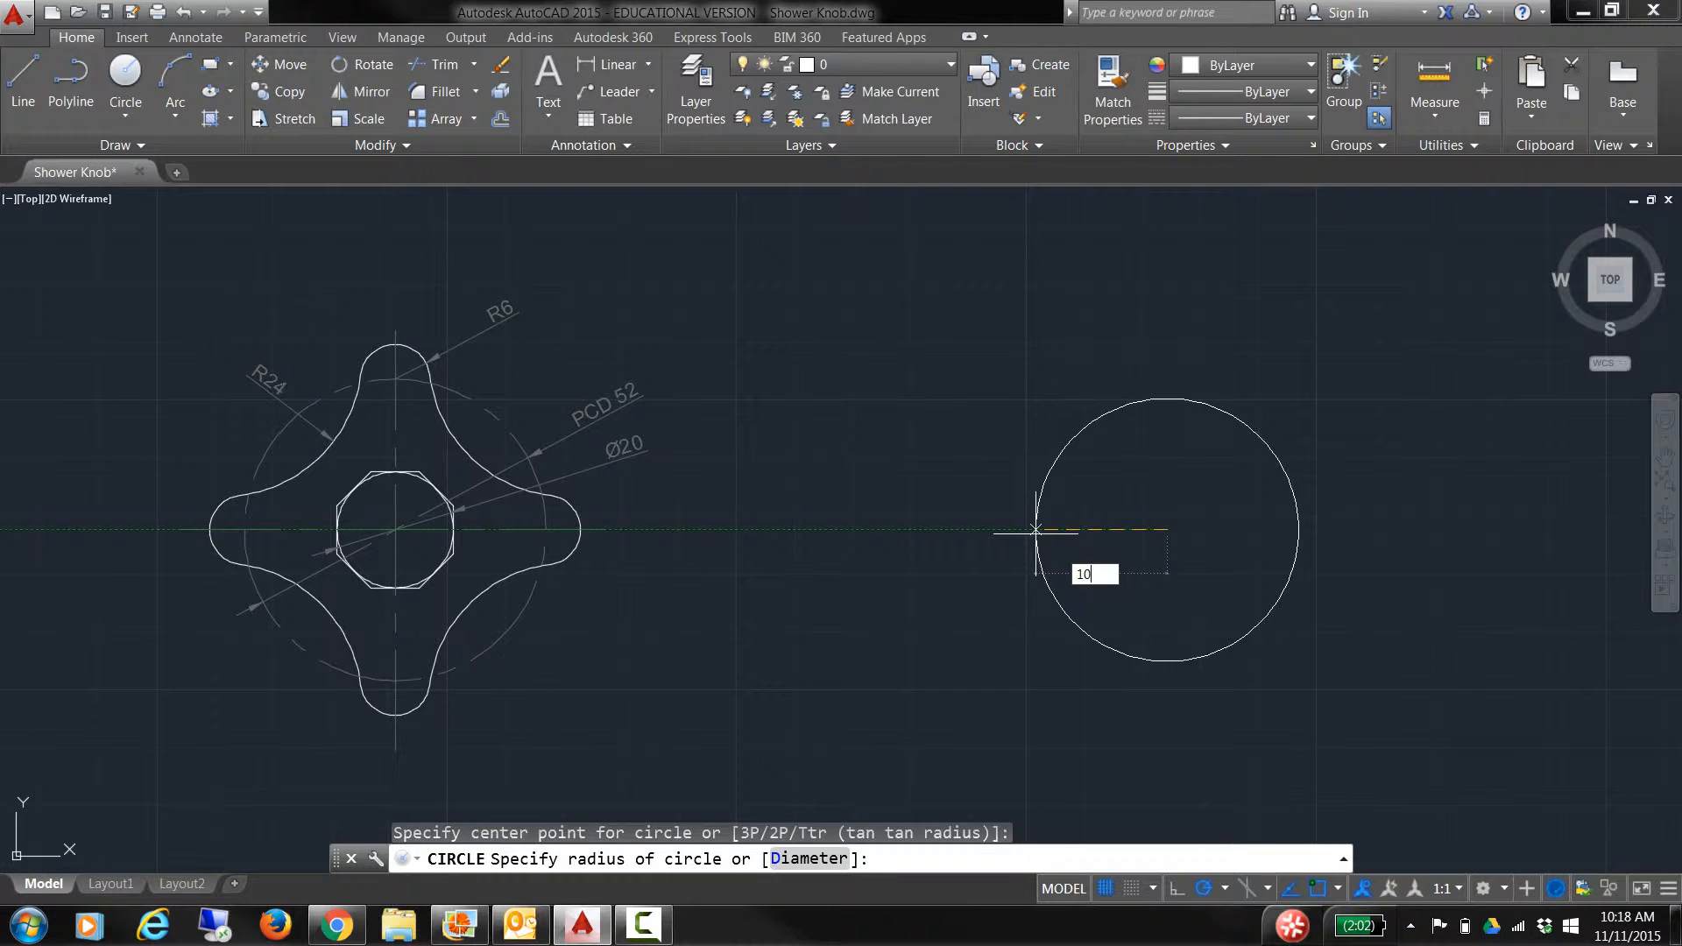
pyautogui.press('Return')
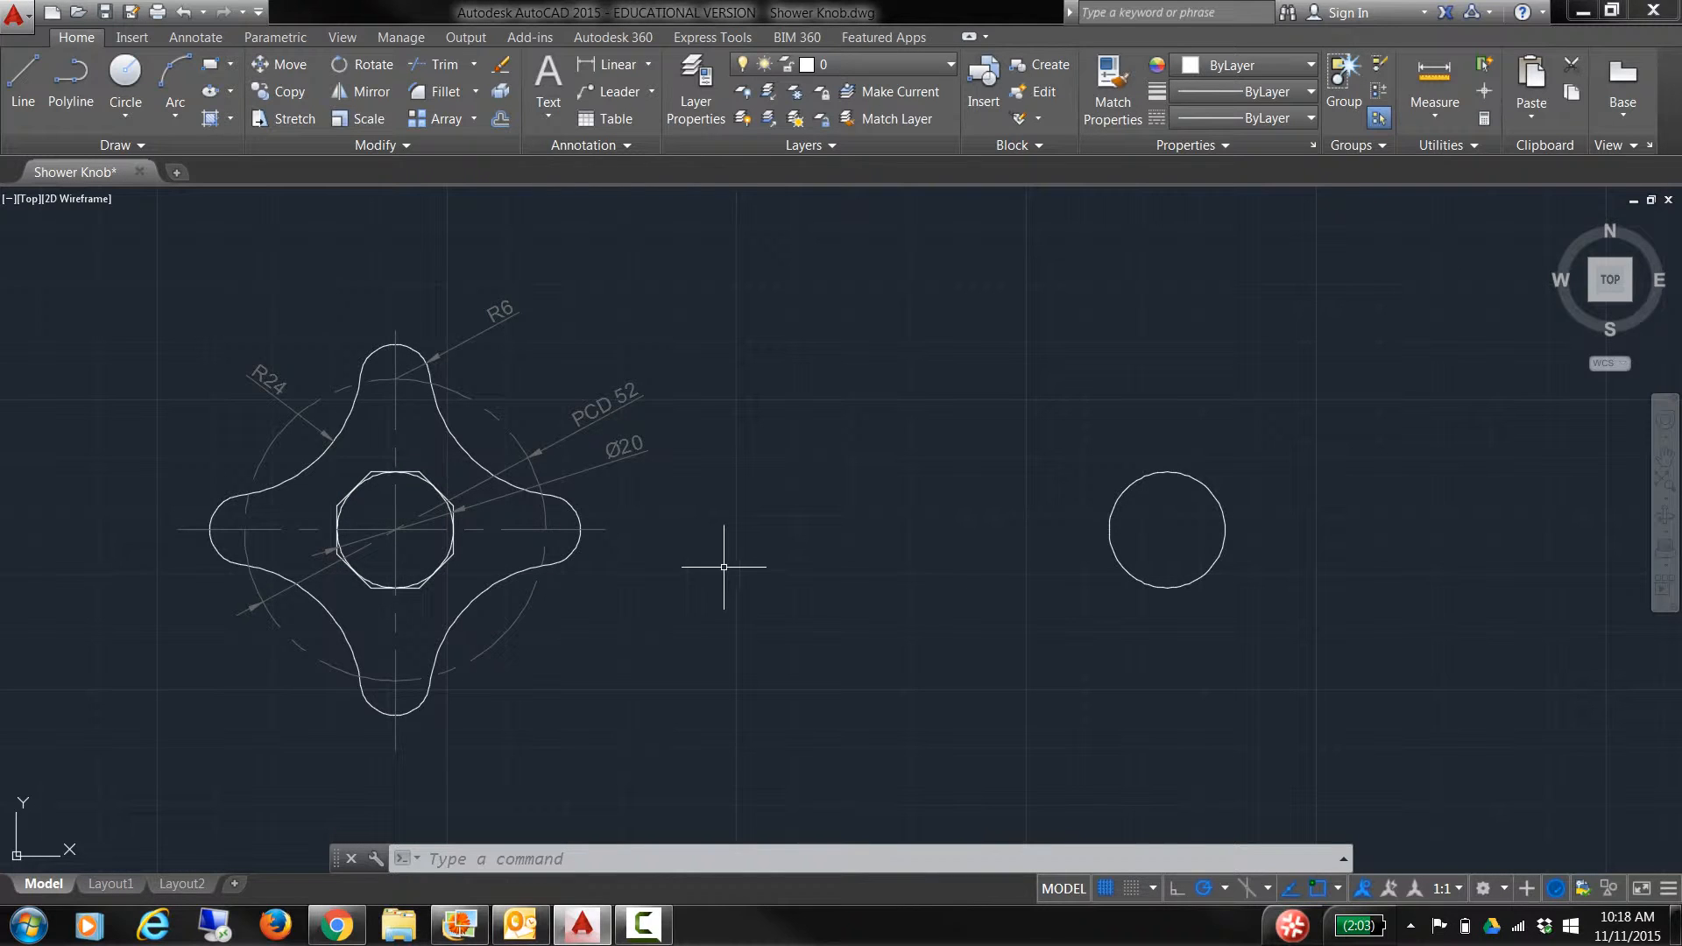
# Step: Draw an 8-sided polygon with POL, centred on the circle and circumscribed at radius 10
pyautogui.write('pol')
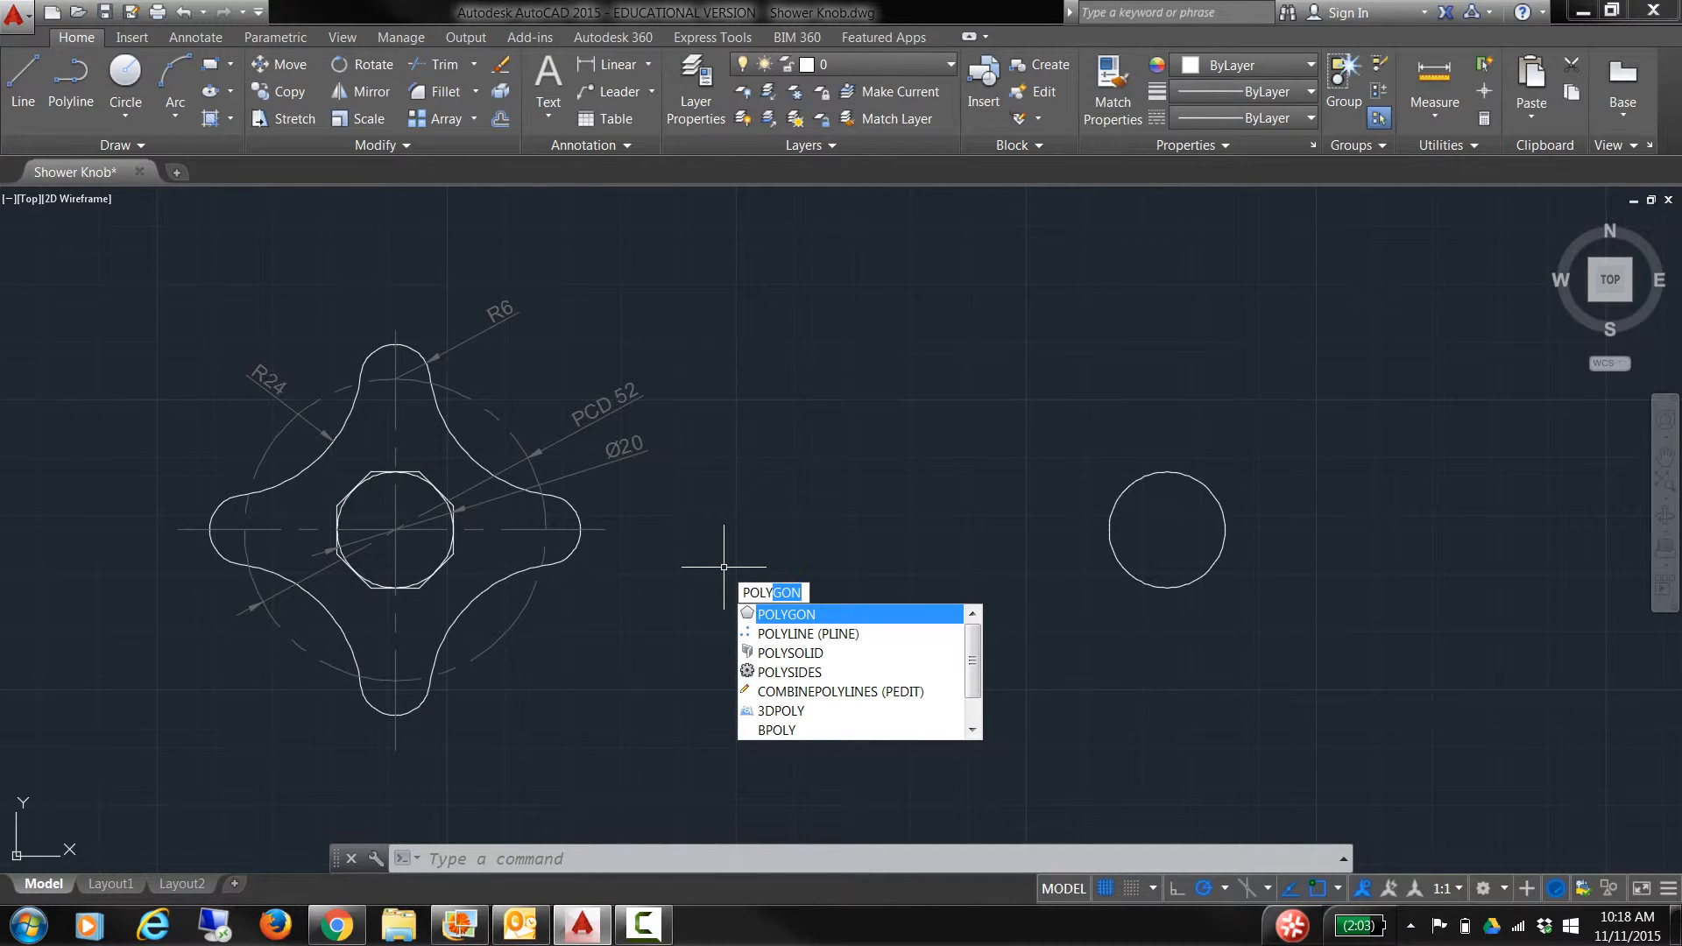
pyautogui.press('Return')
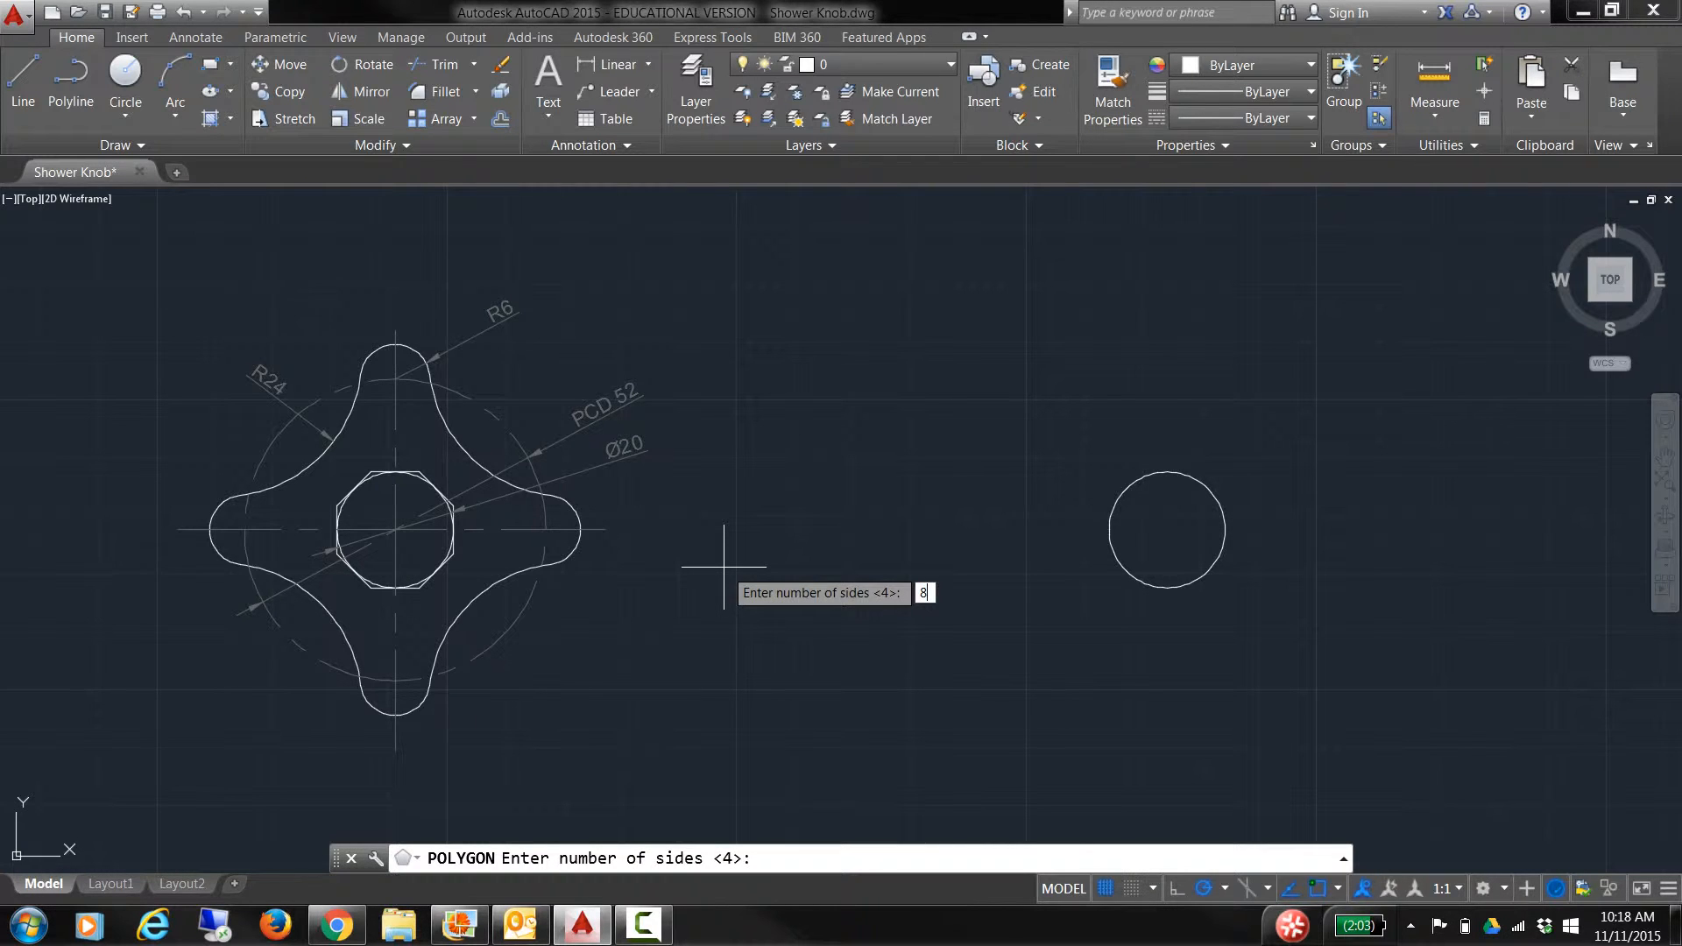
pyautogui.press('Return')
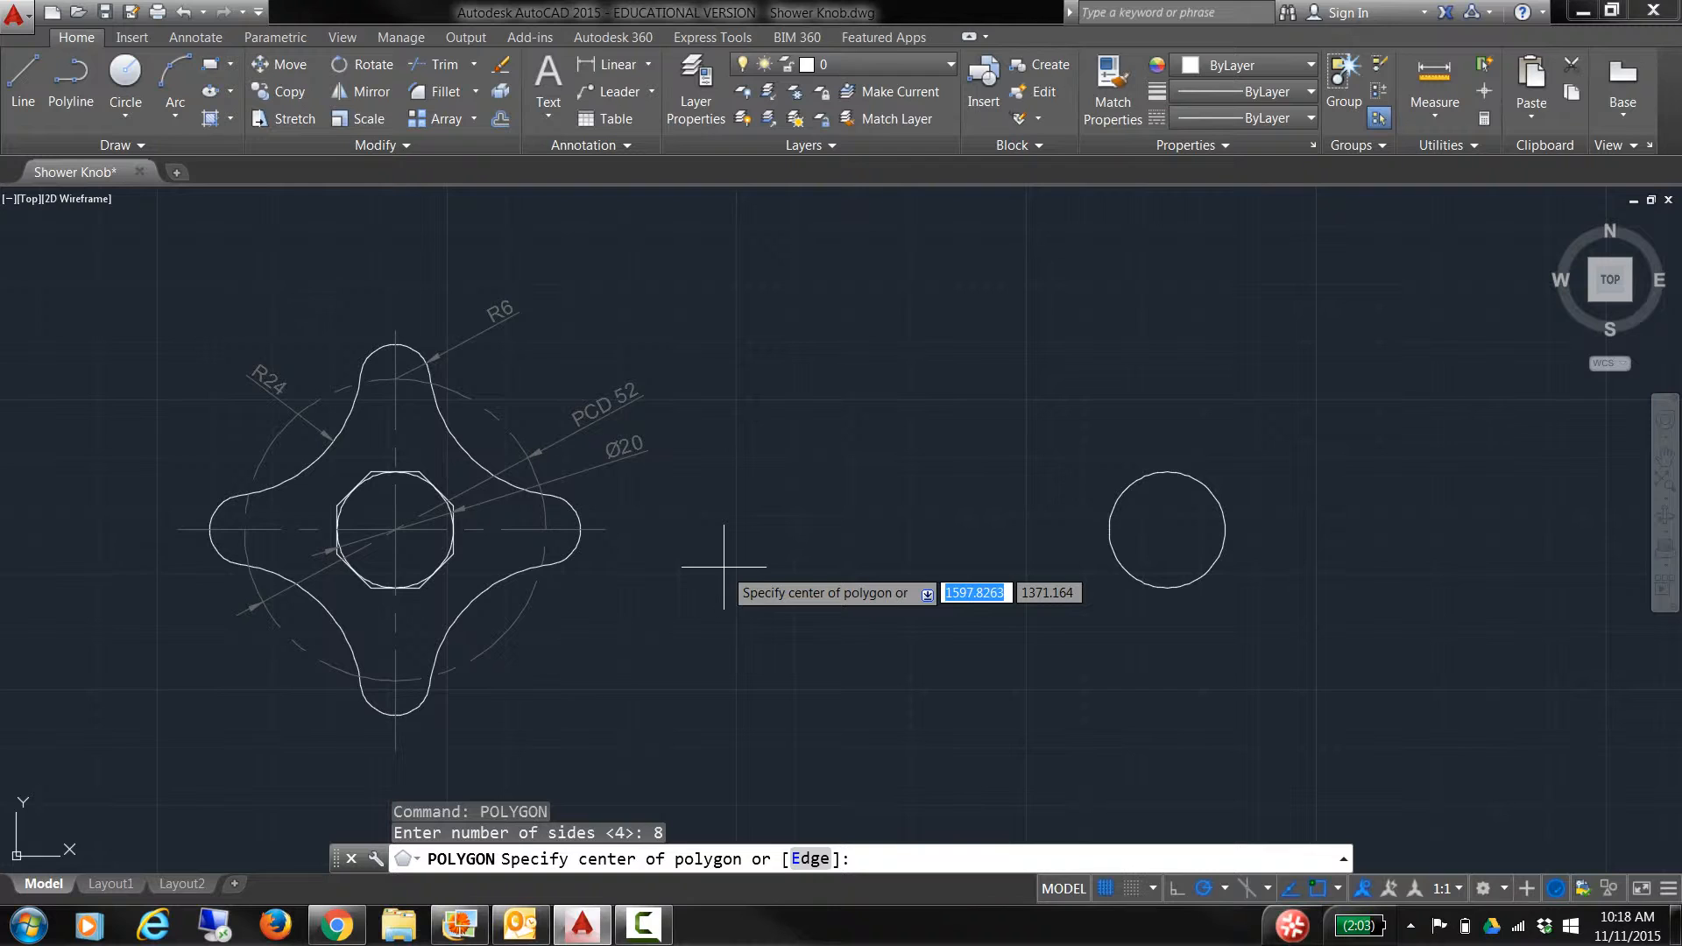
pyautogui.click(1167, 530)
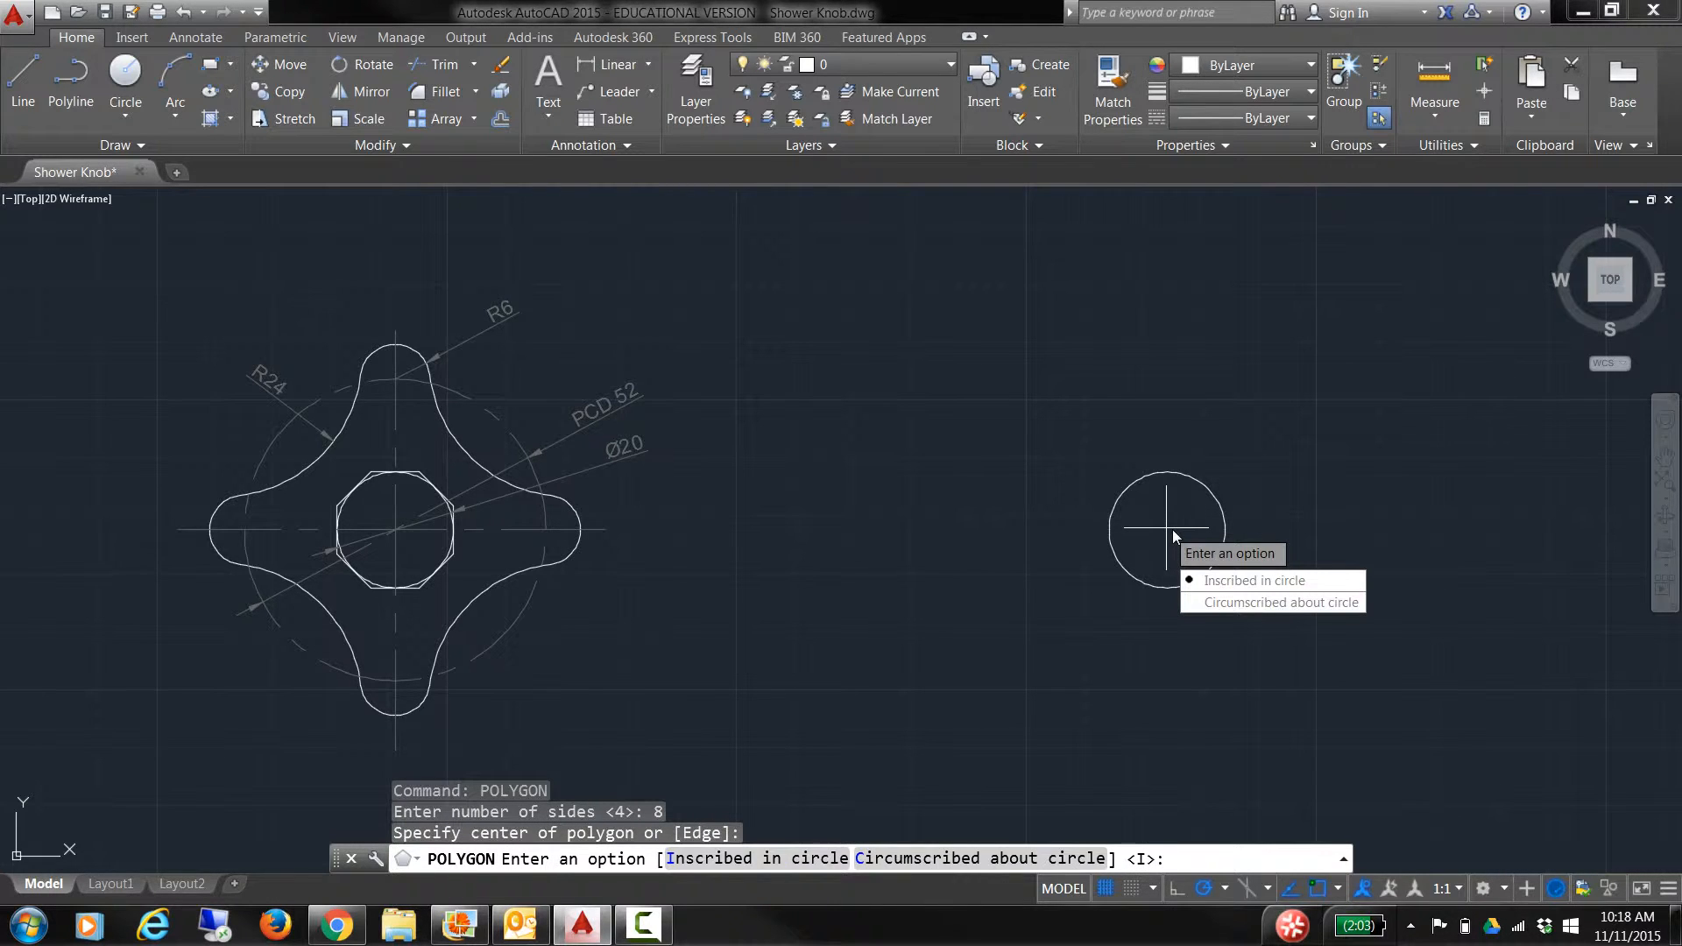
pyautogui.click(1229, 603)
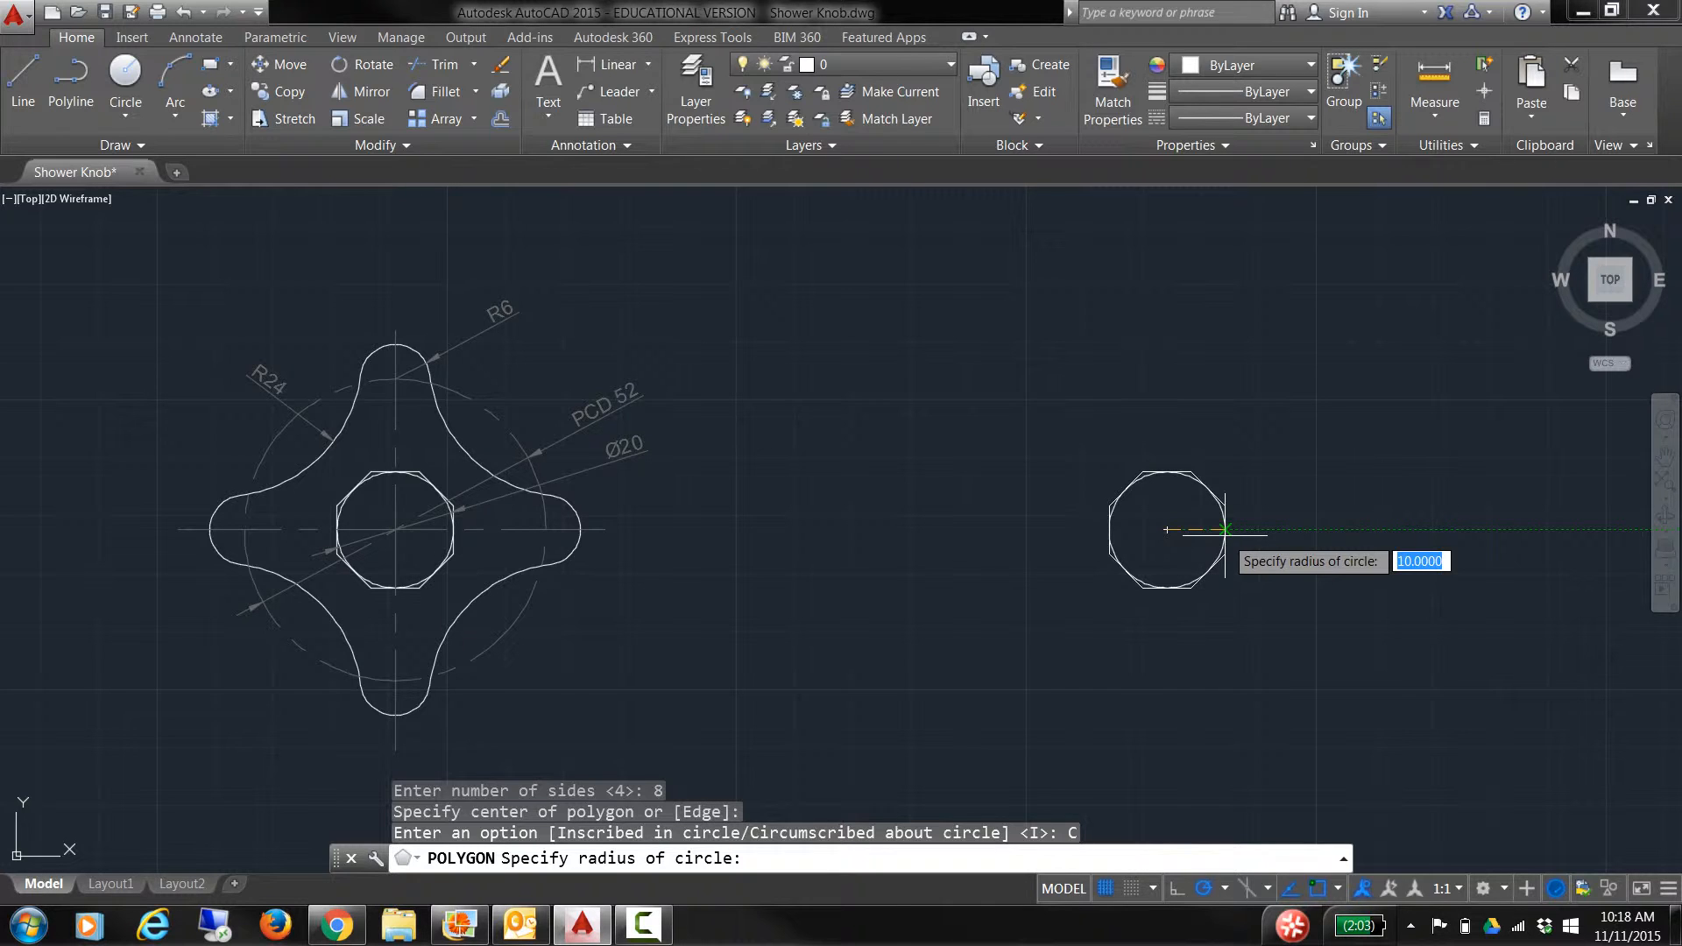
pyautogui.click(1225, 529)
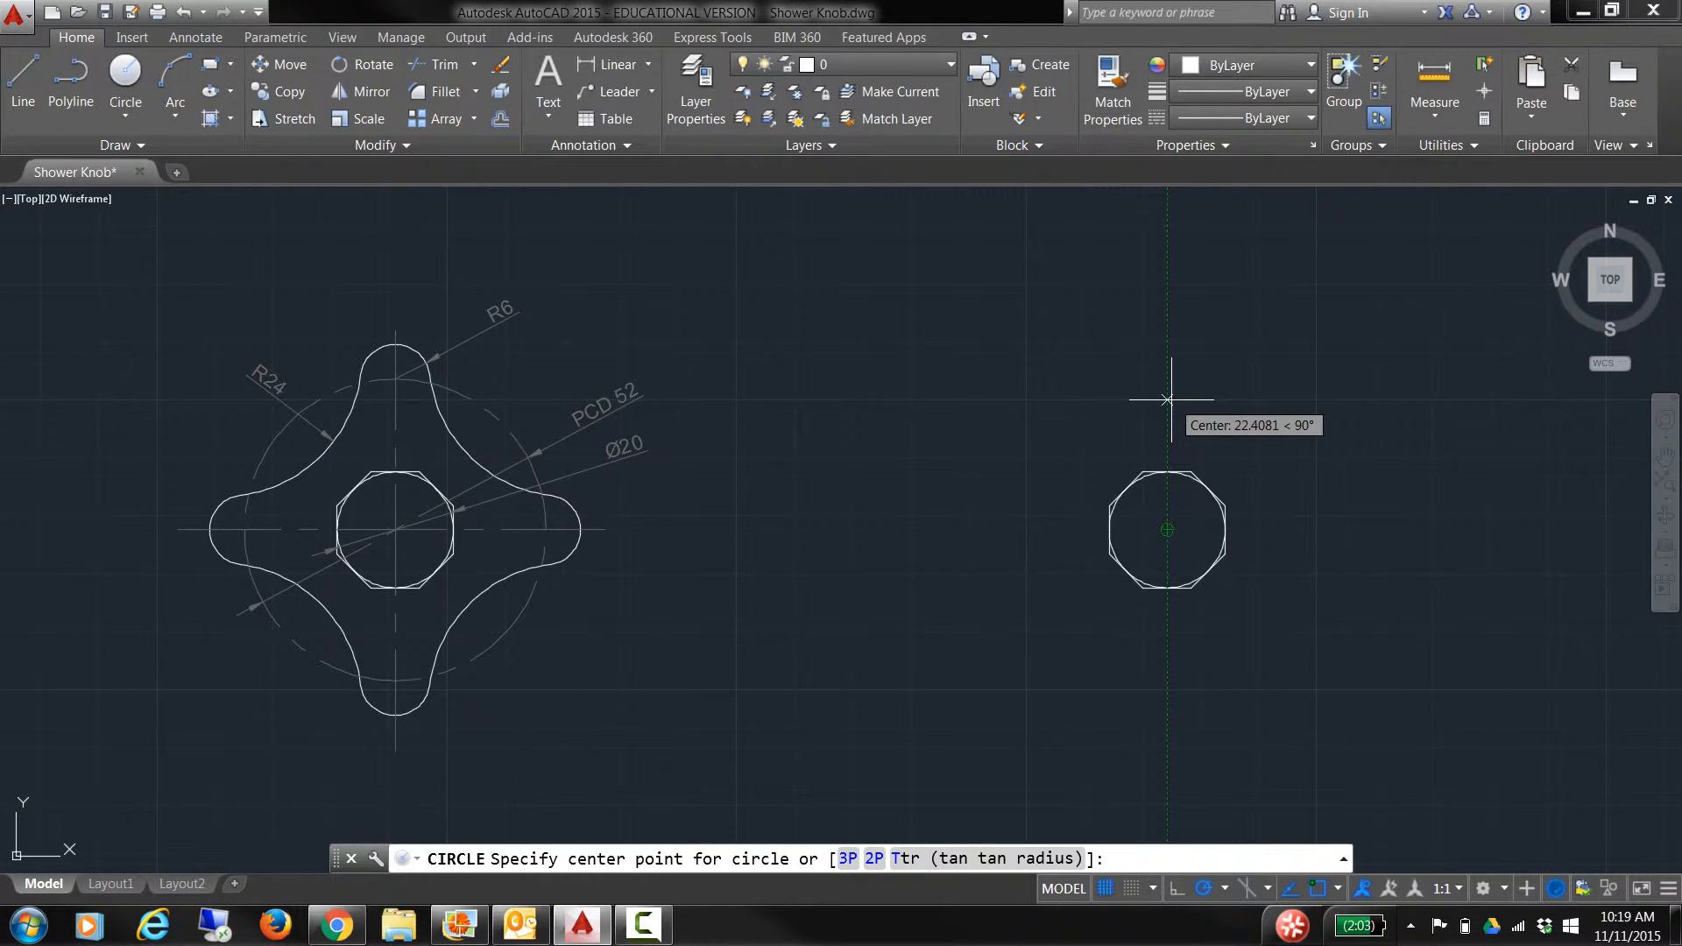
# Step: Place a radius 6 circle centred 26 units above the octagon's centre
pyautogui.write('26')
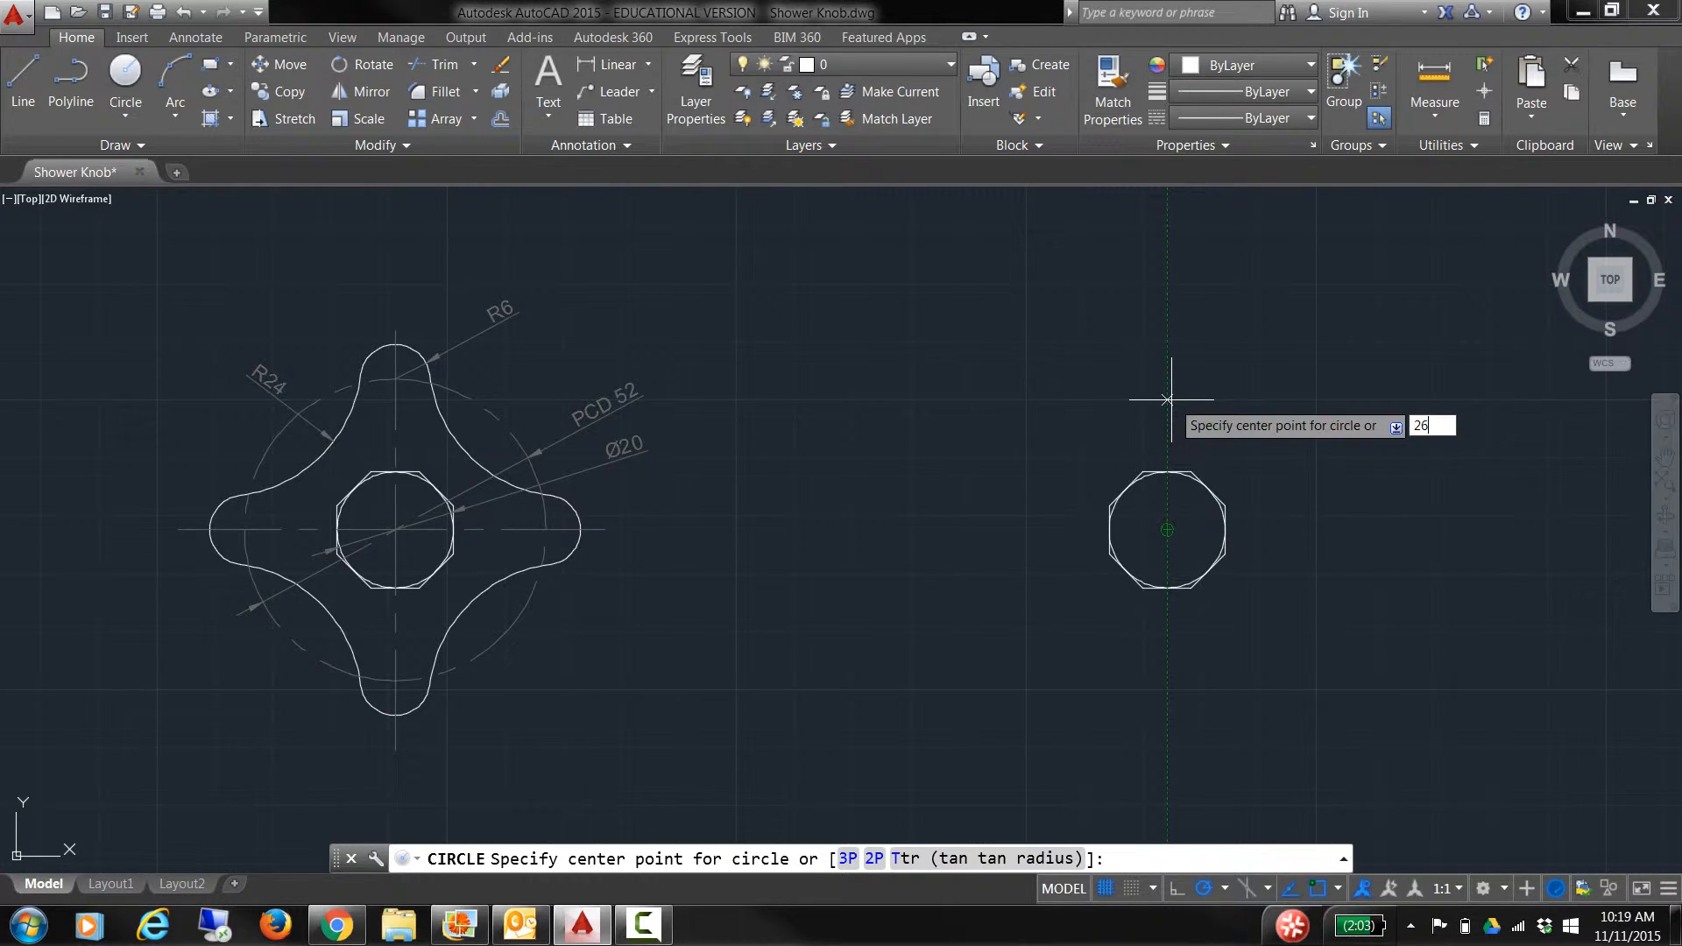
pyautogui.press('Return')
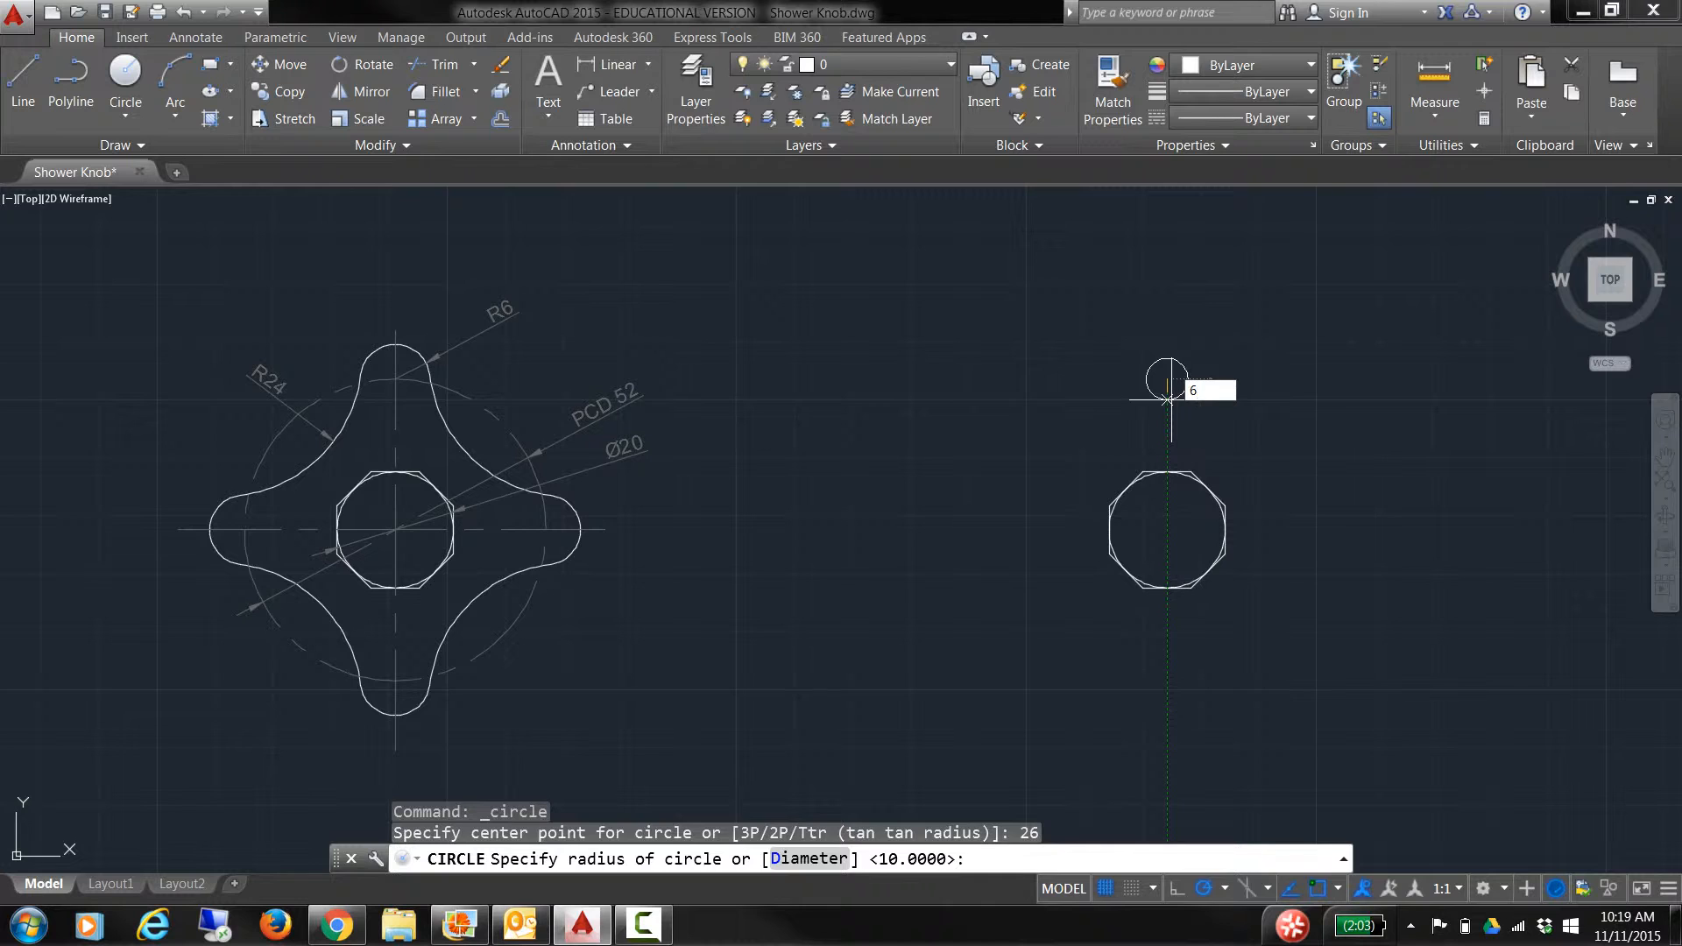
pyautogui.press('Return')
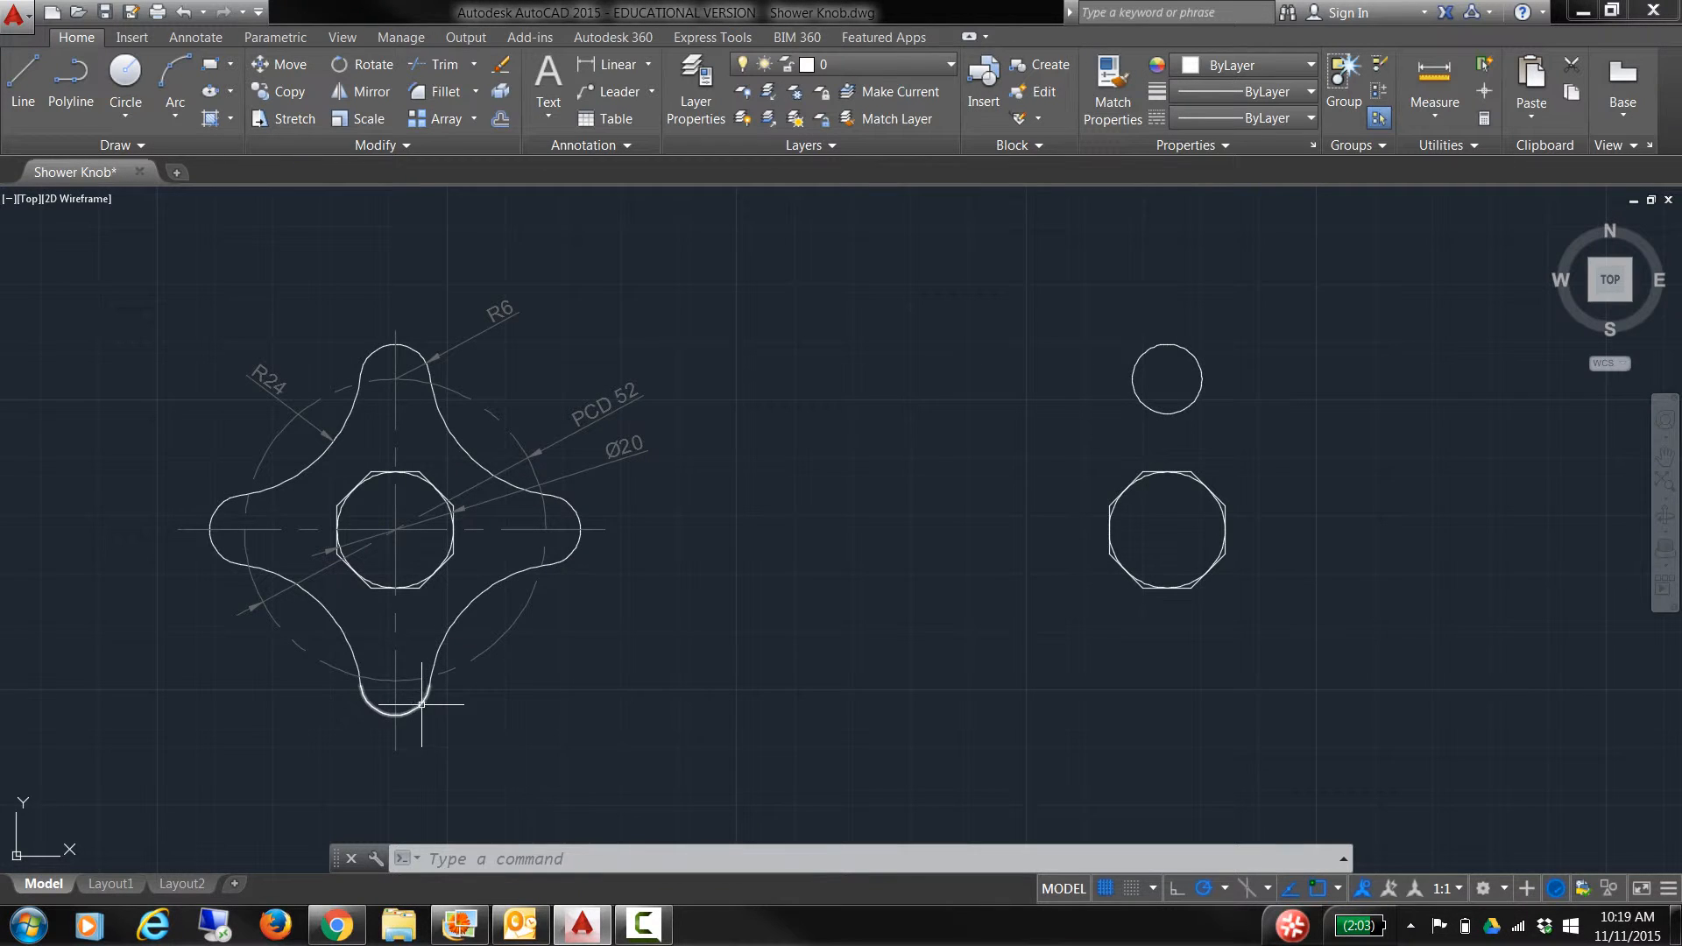
pyautogui.write('ARR')
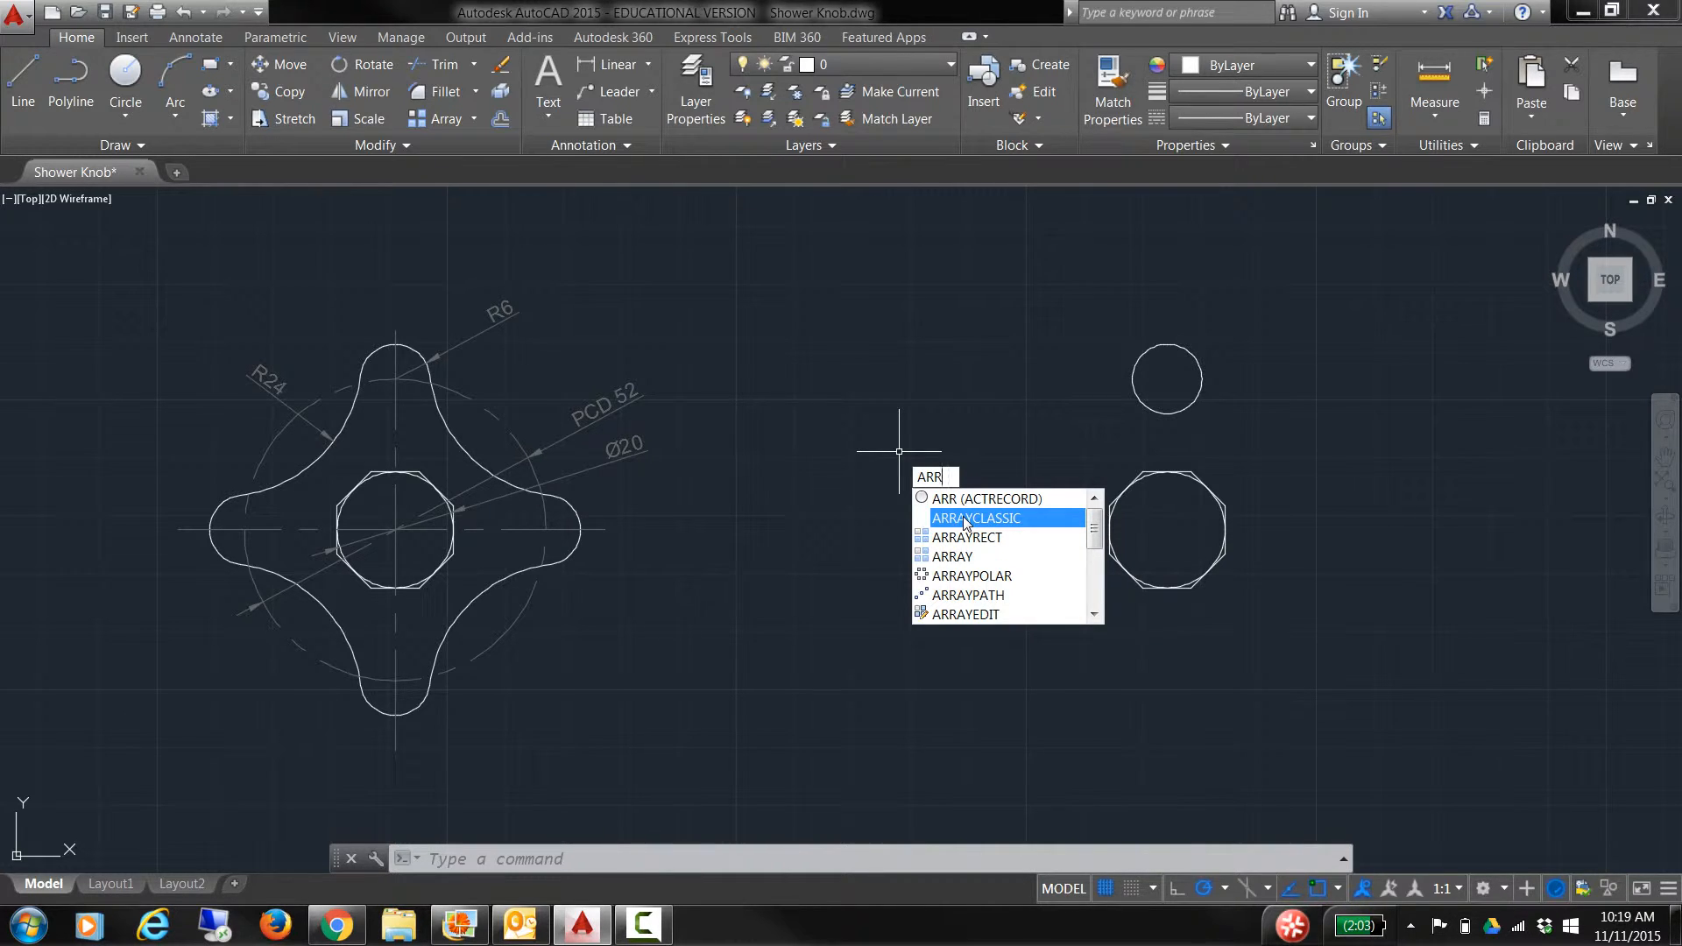
# Step: Polar-array the R6 circle into 4 items over 360° around the octagon's centre
pyautogui.click(965, 519)
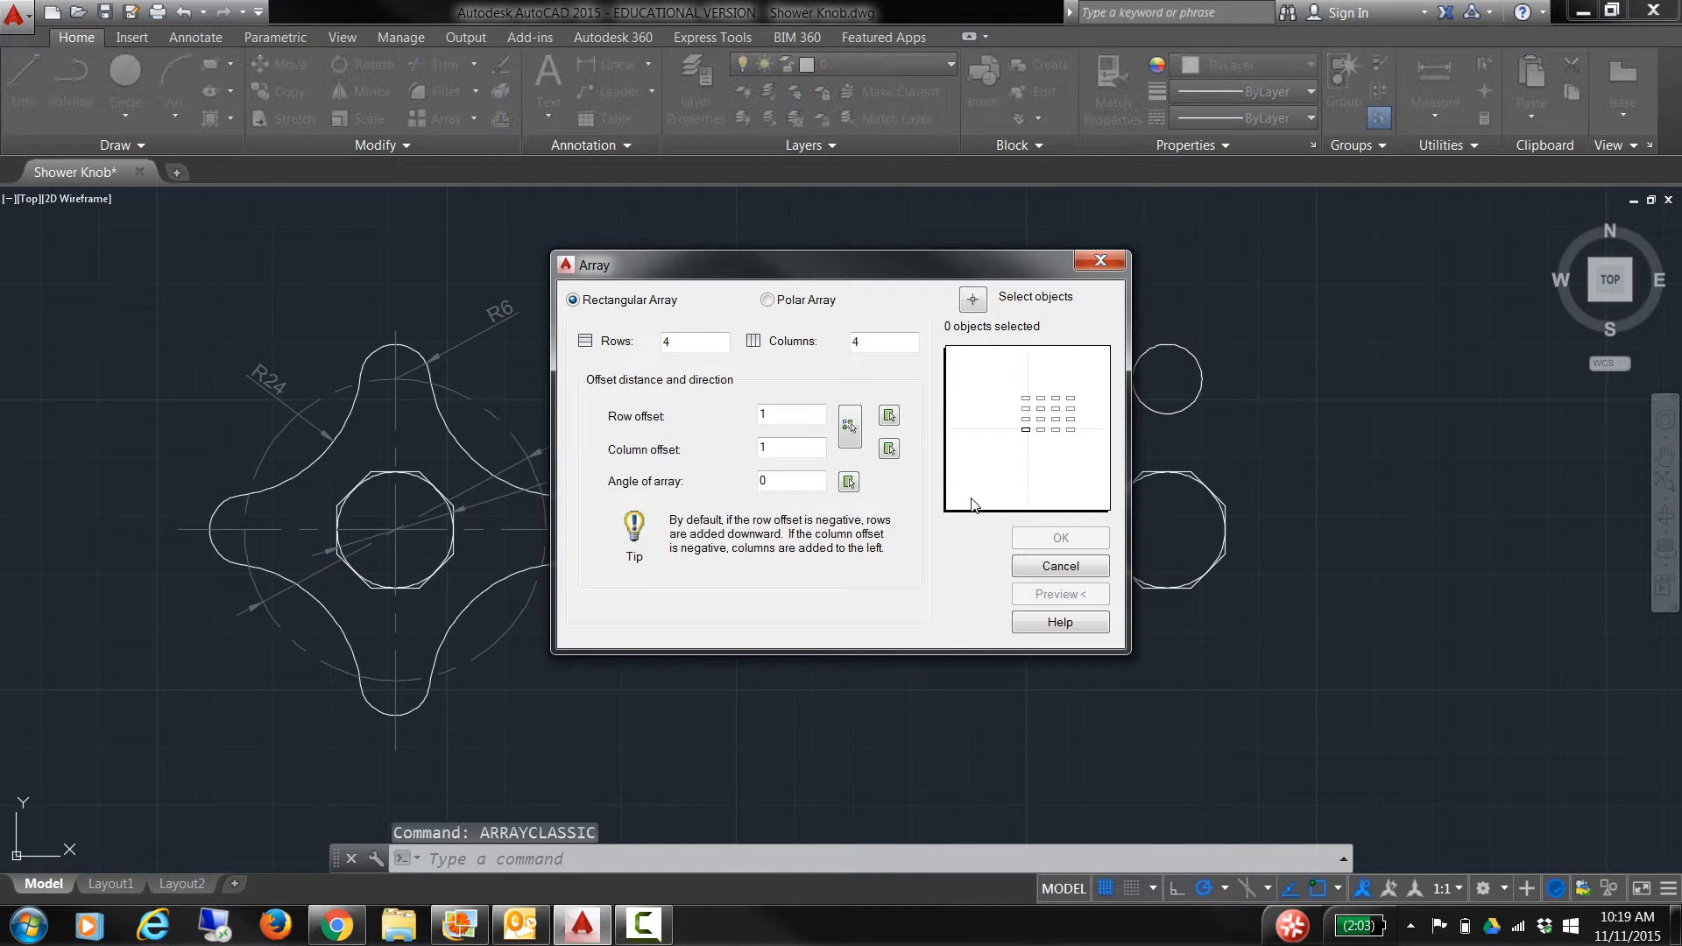
pyautogui.click(768, 299)
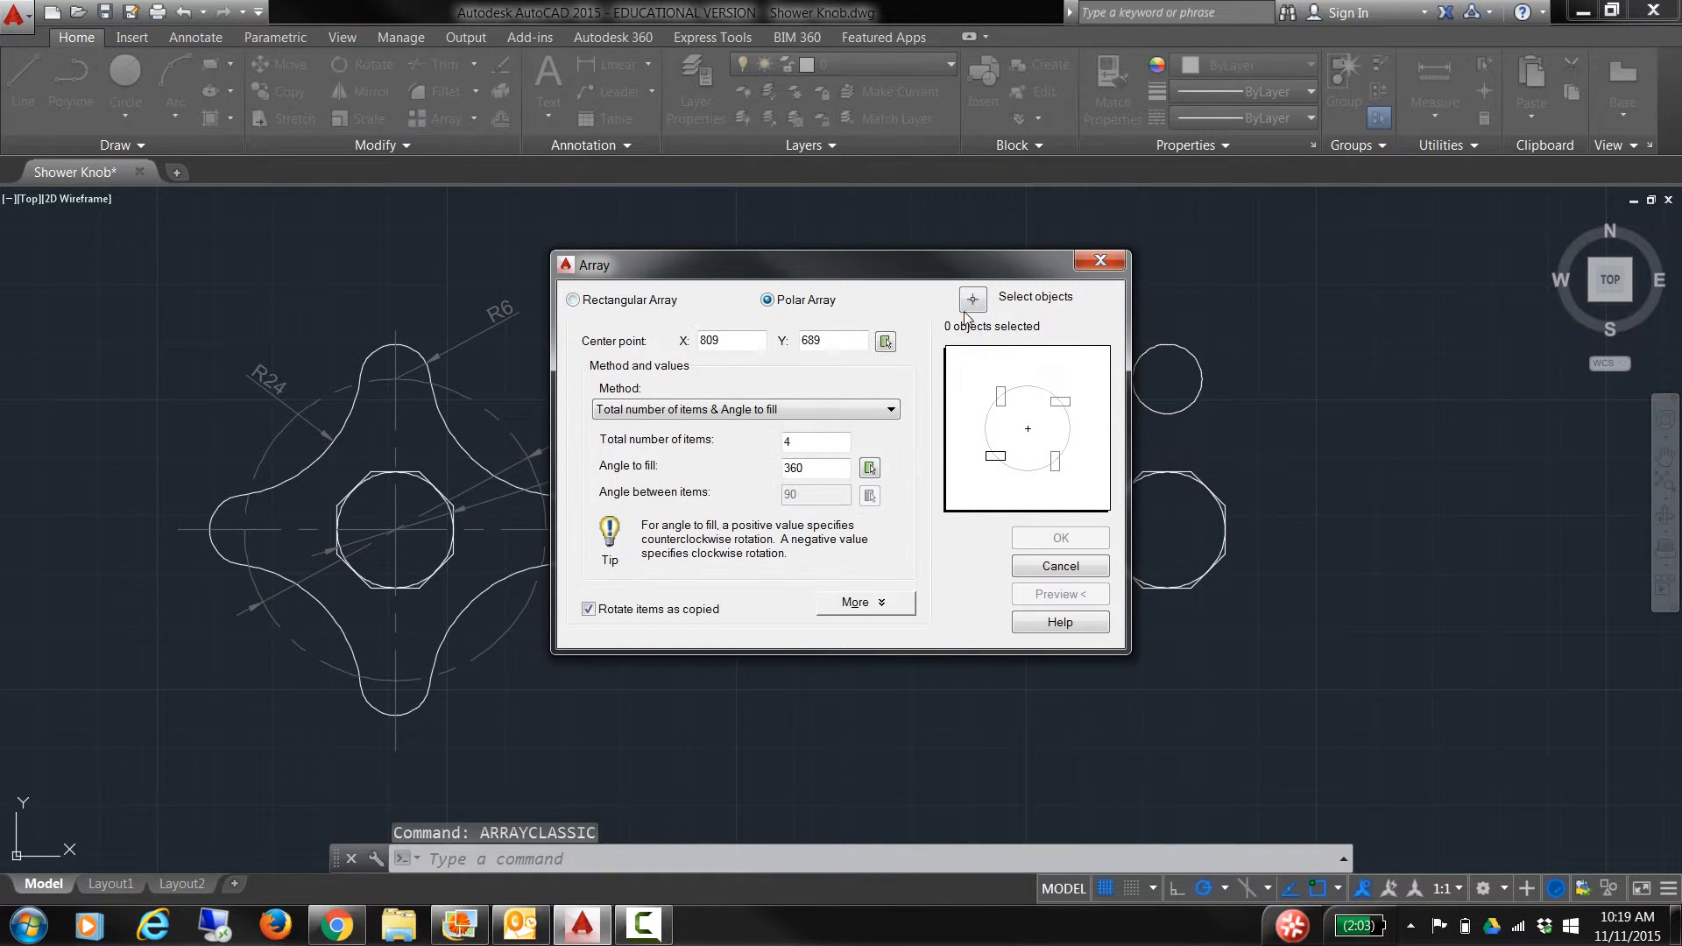
pyautogui.click(973, 299)
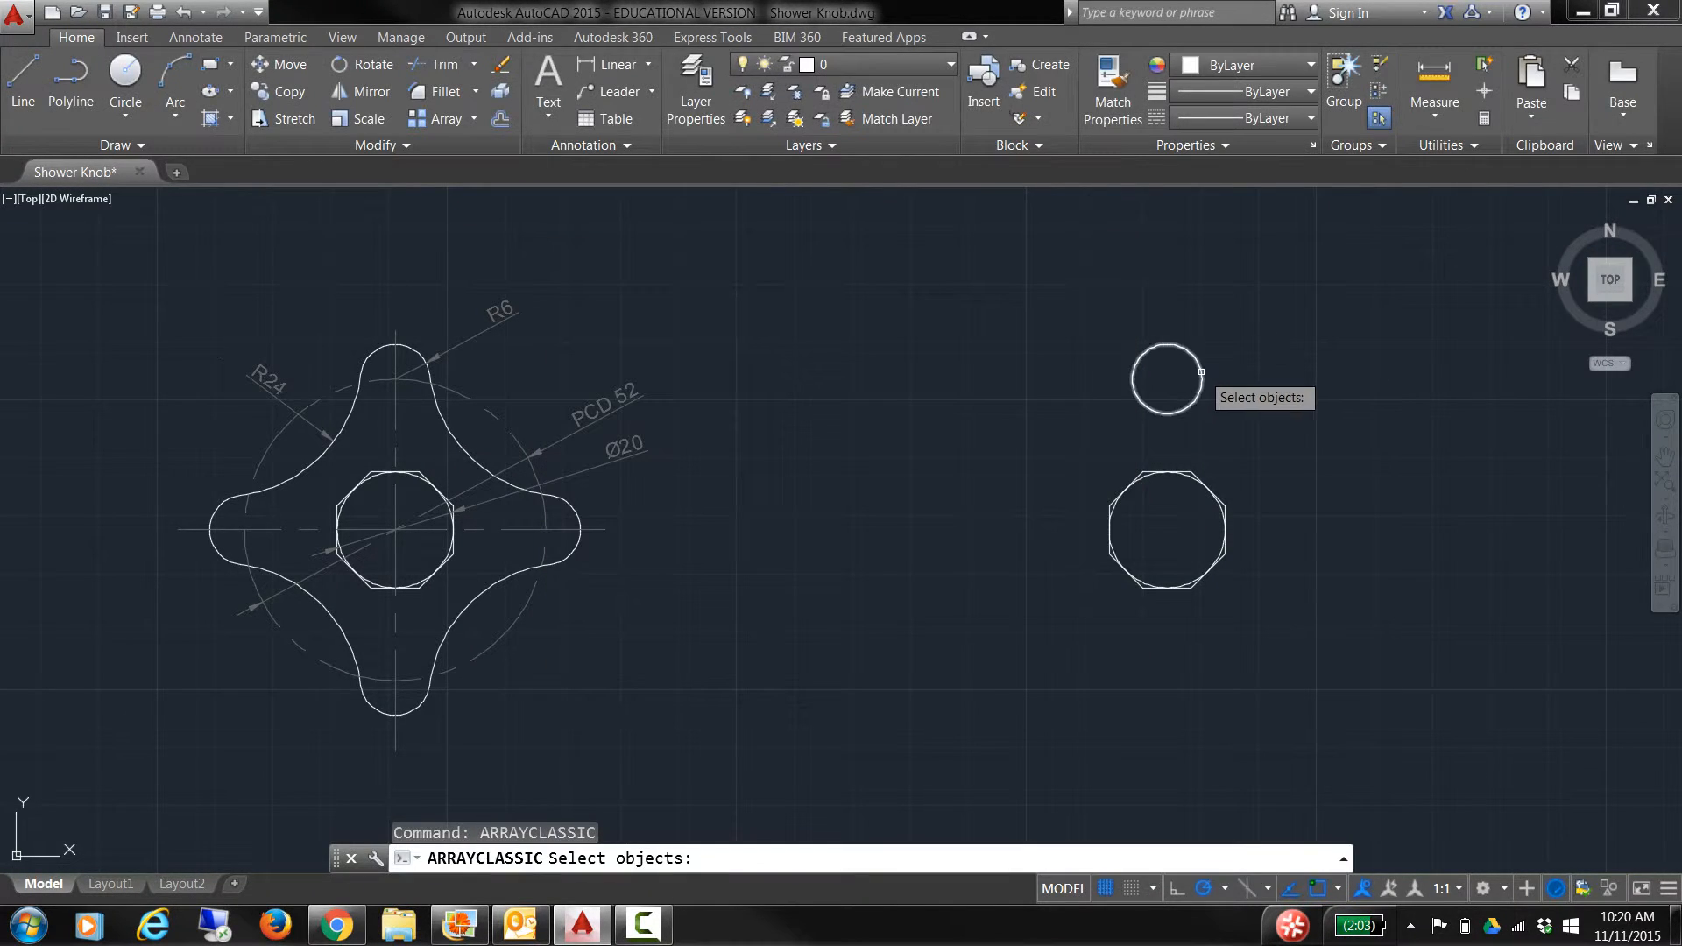
pyautogui.click(1202, 372)
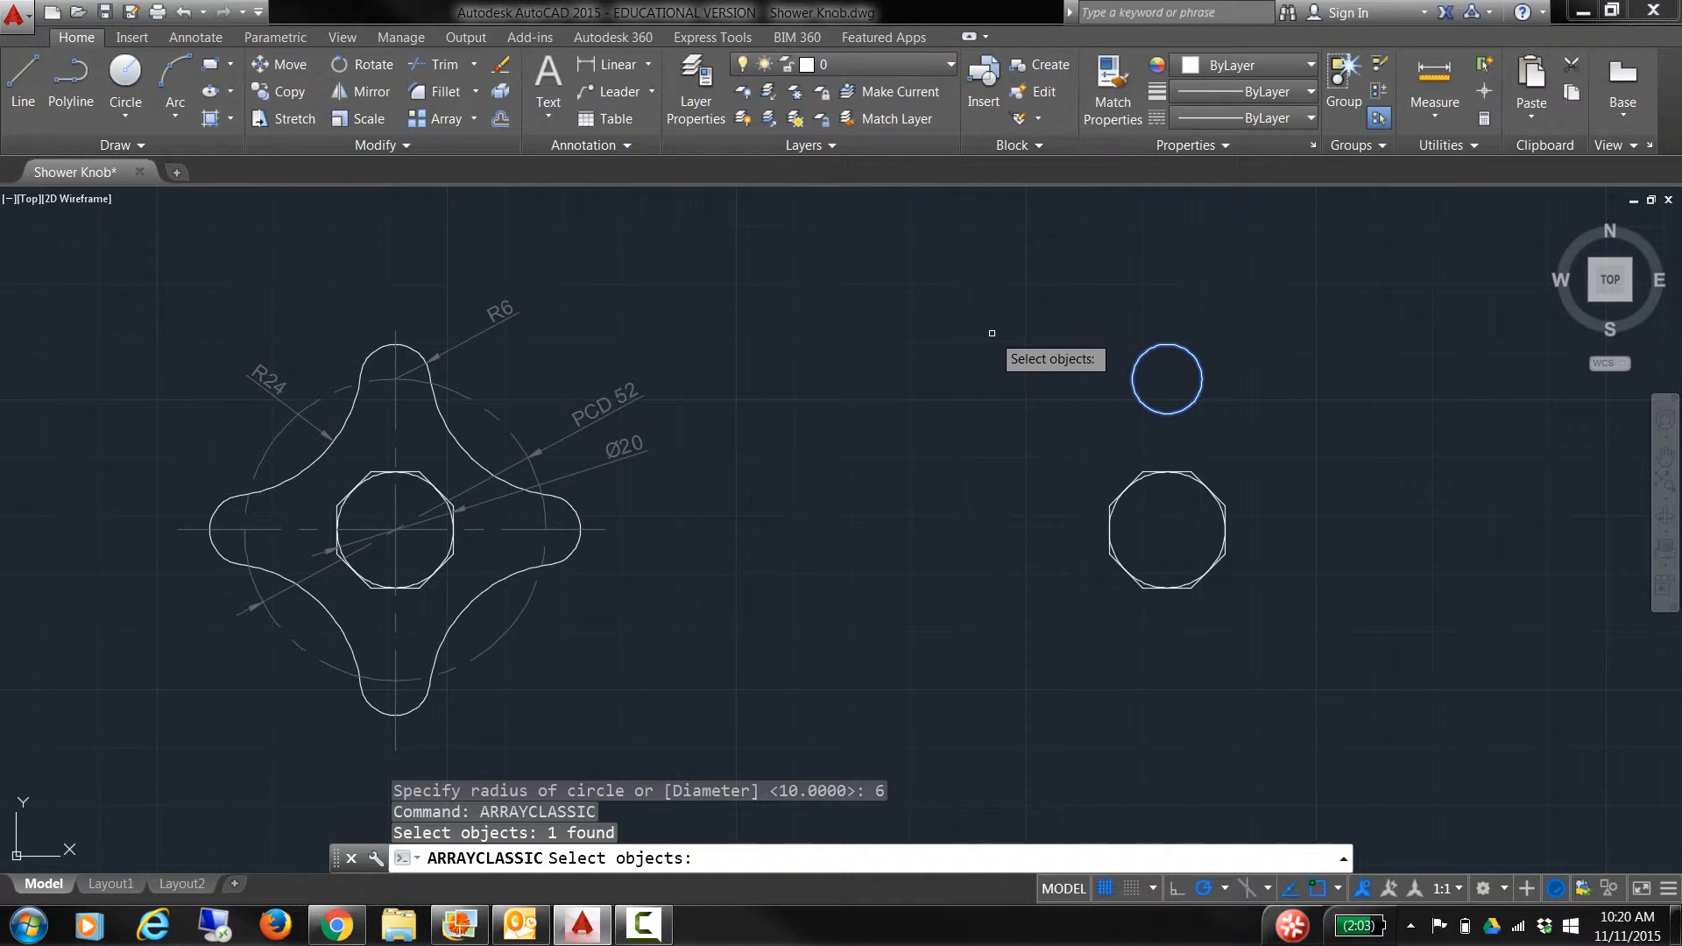
pyautogui.press('Return')
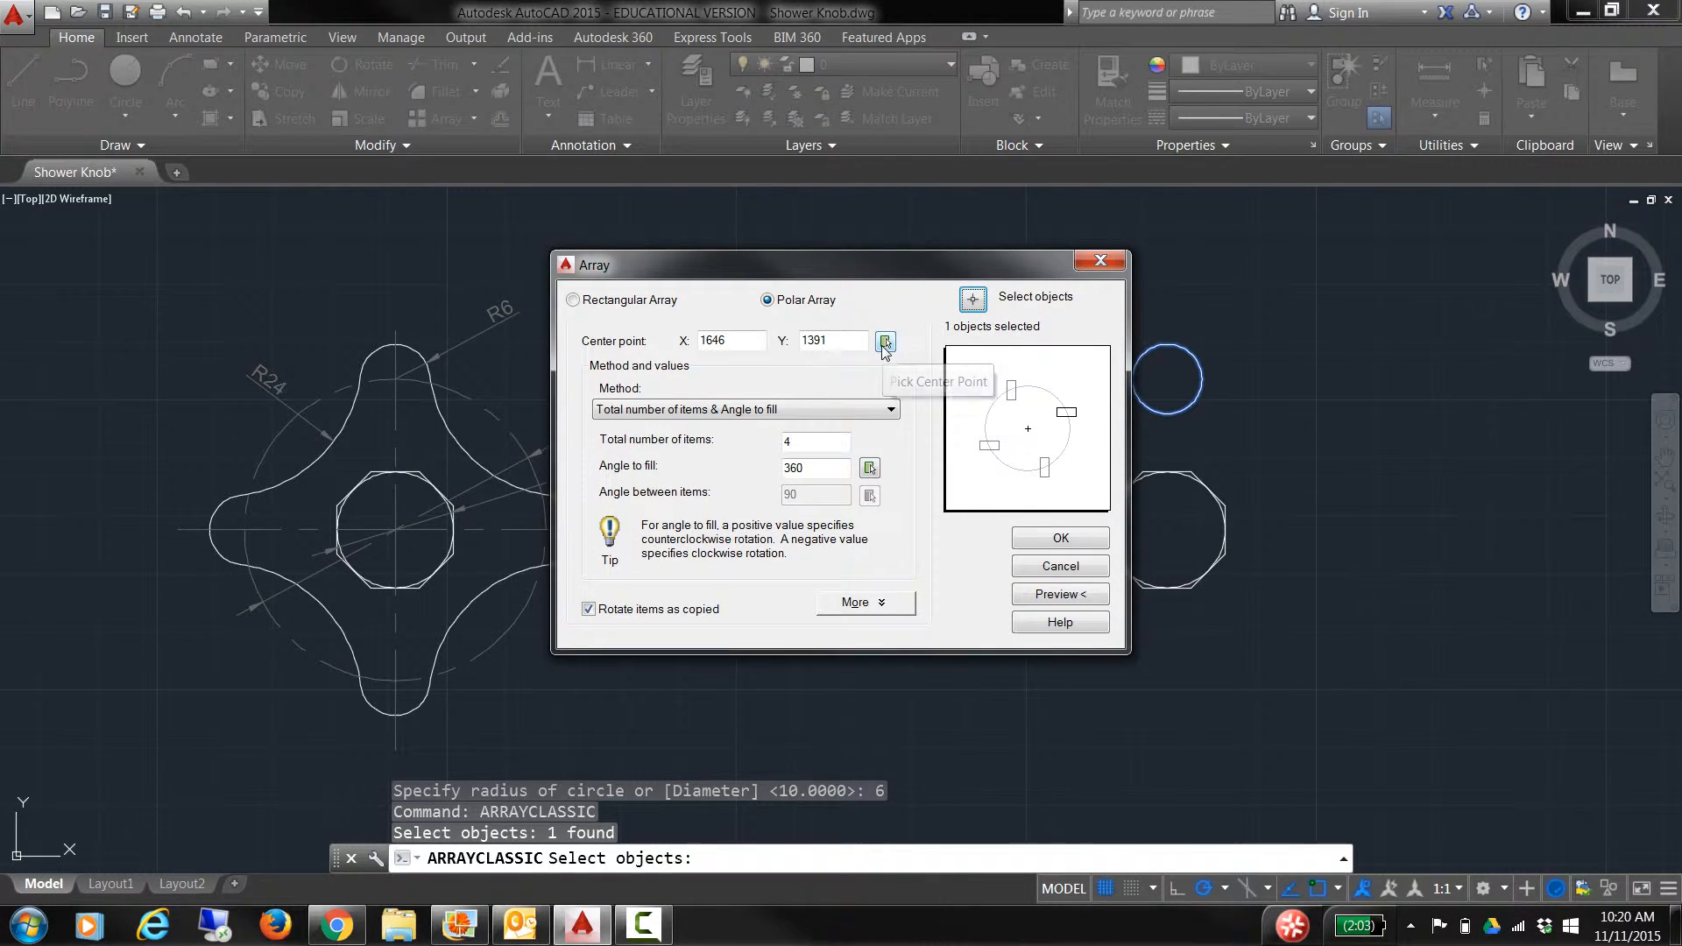
pyautogui.click(886, 342)
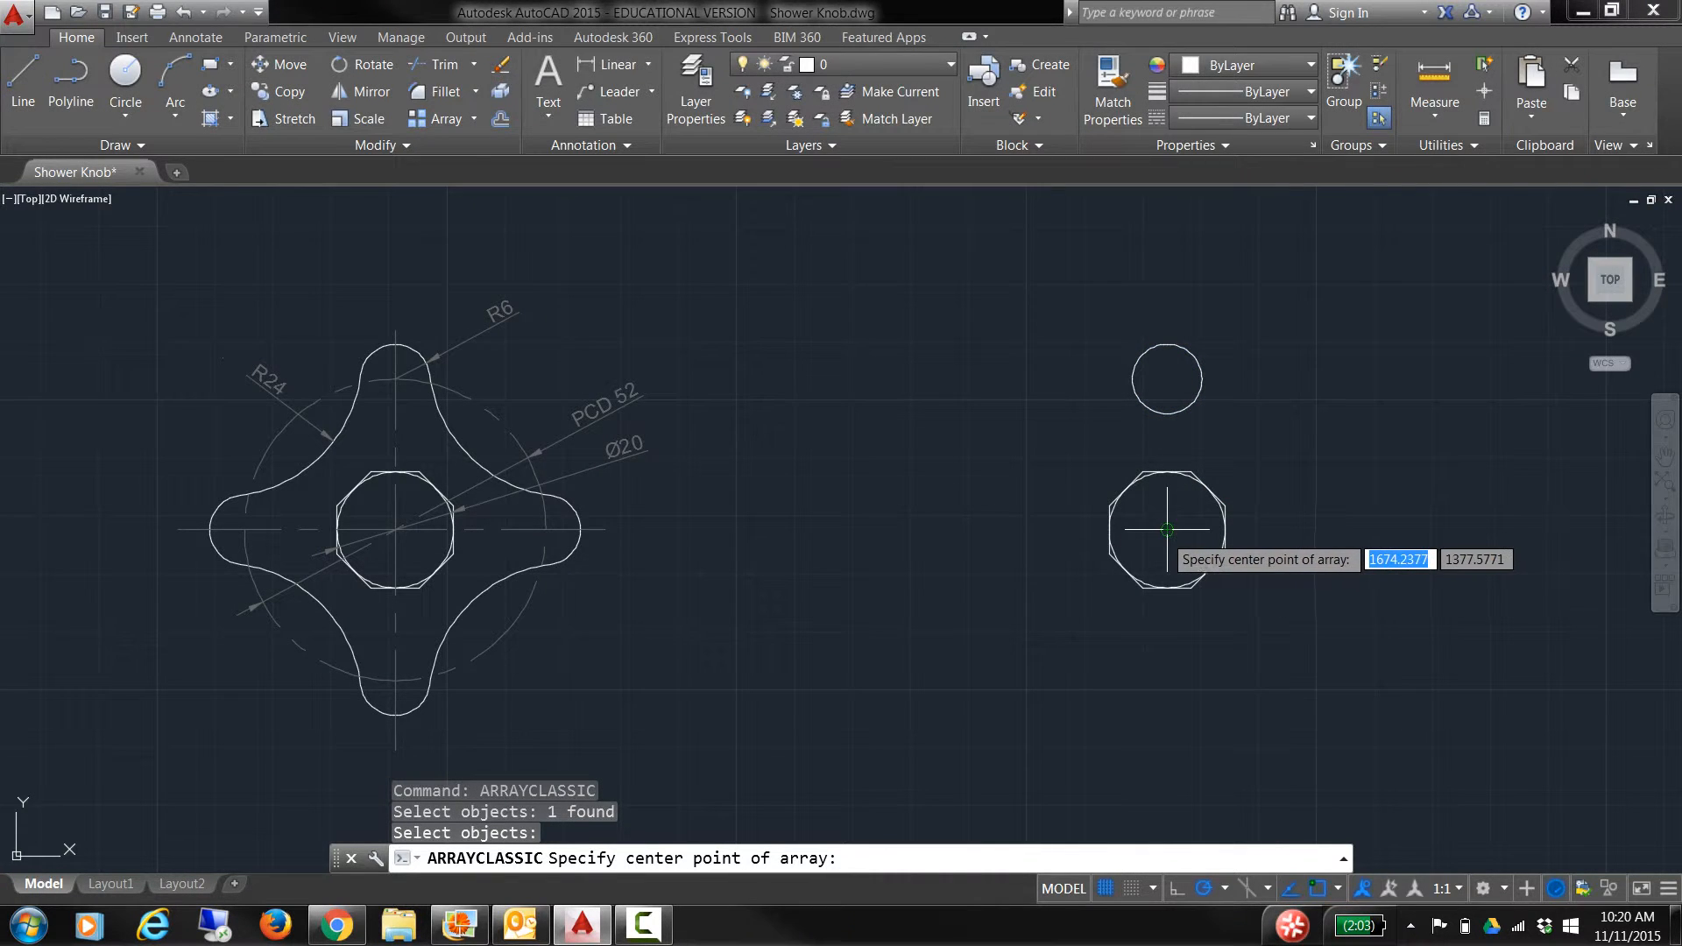
pyautogui.click(1167, 530)
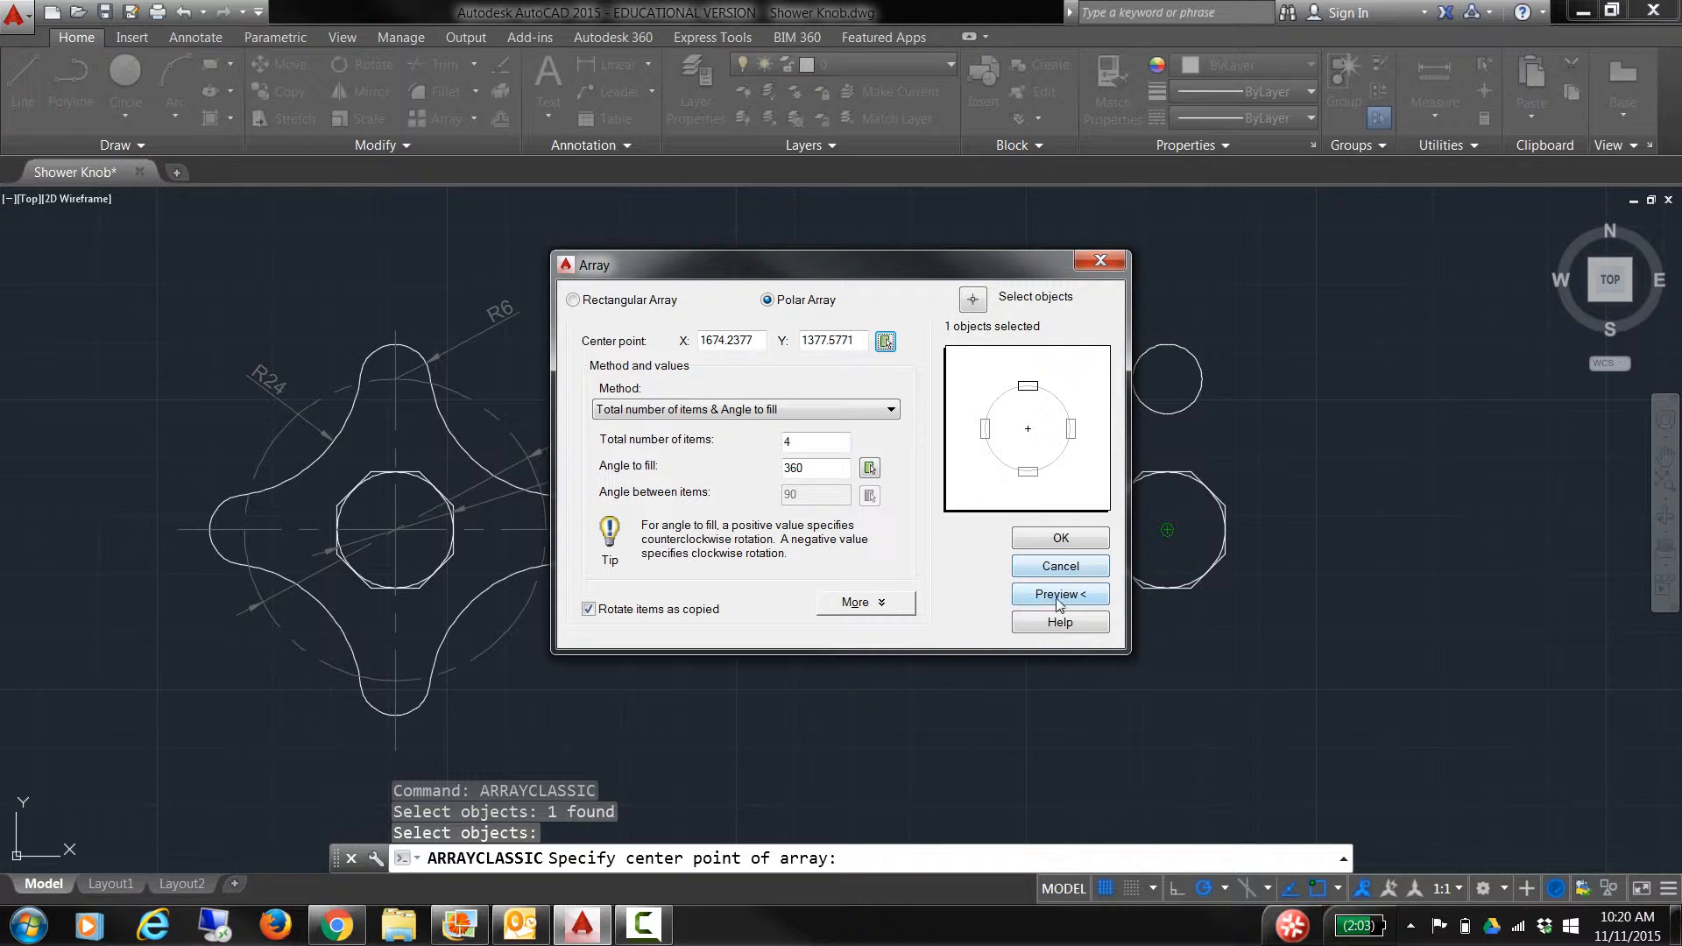
pyautogui.click(1063, 539)
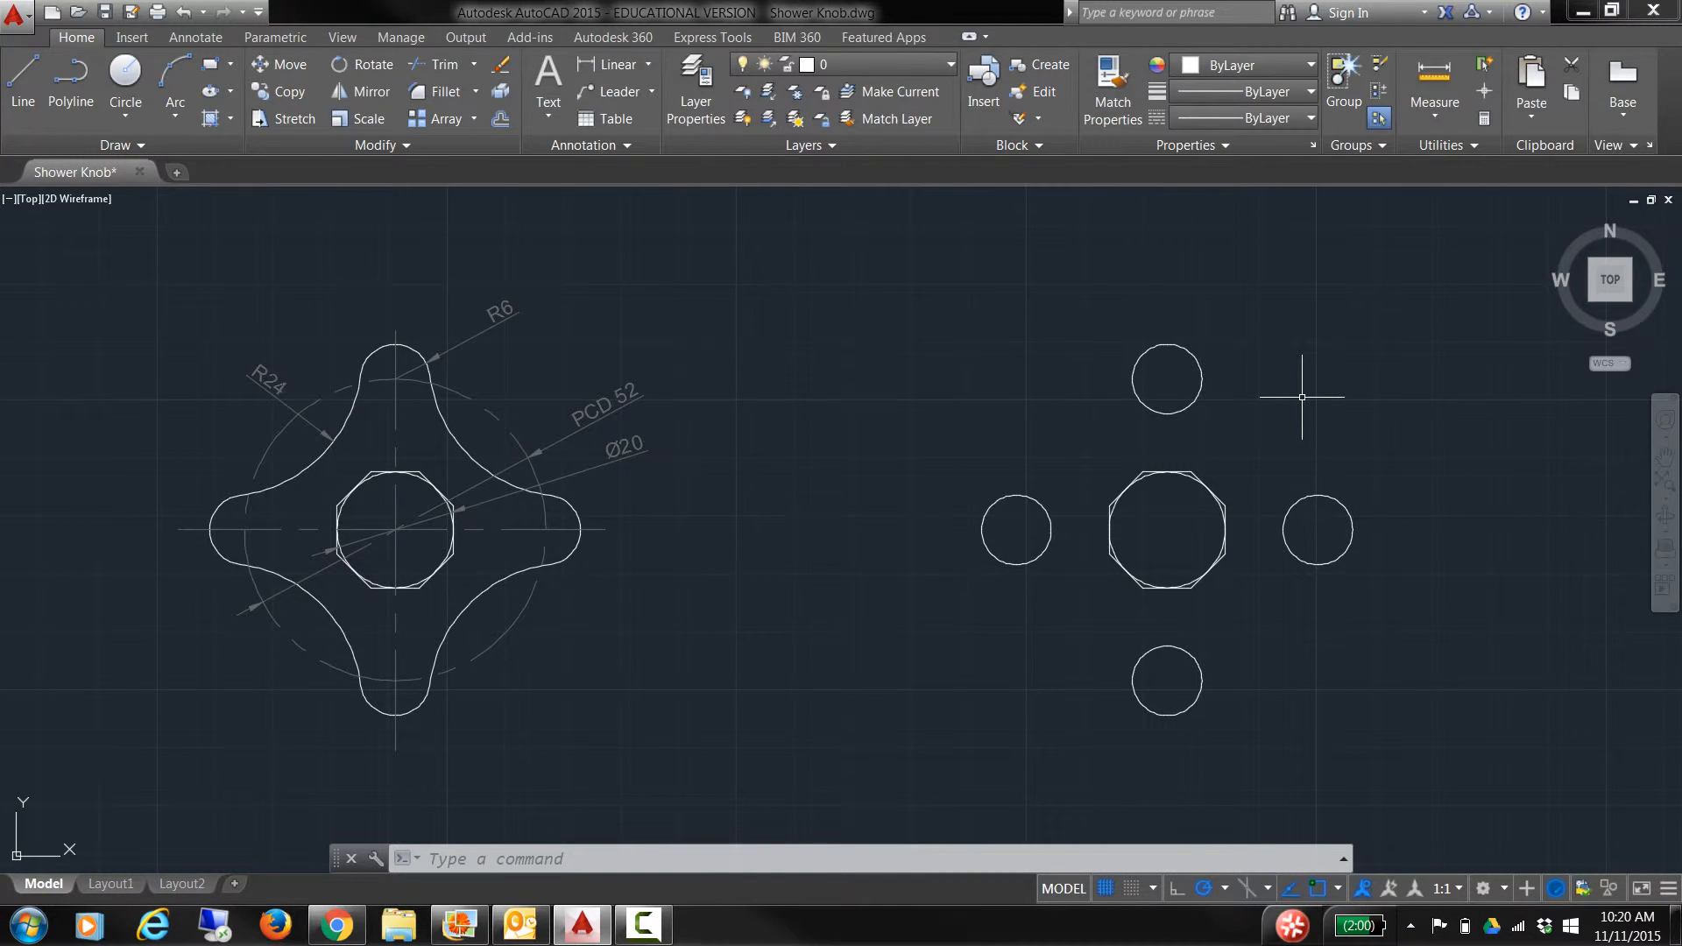
# Step: Draw a radius-24 circle tangent to the top and right R6 circles with Ttr
pyautogui.write('c')
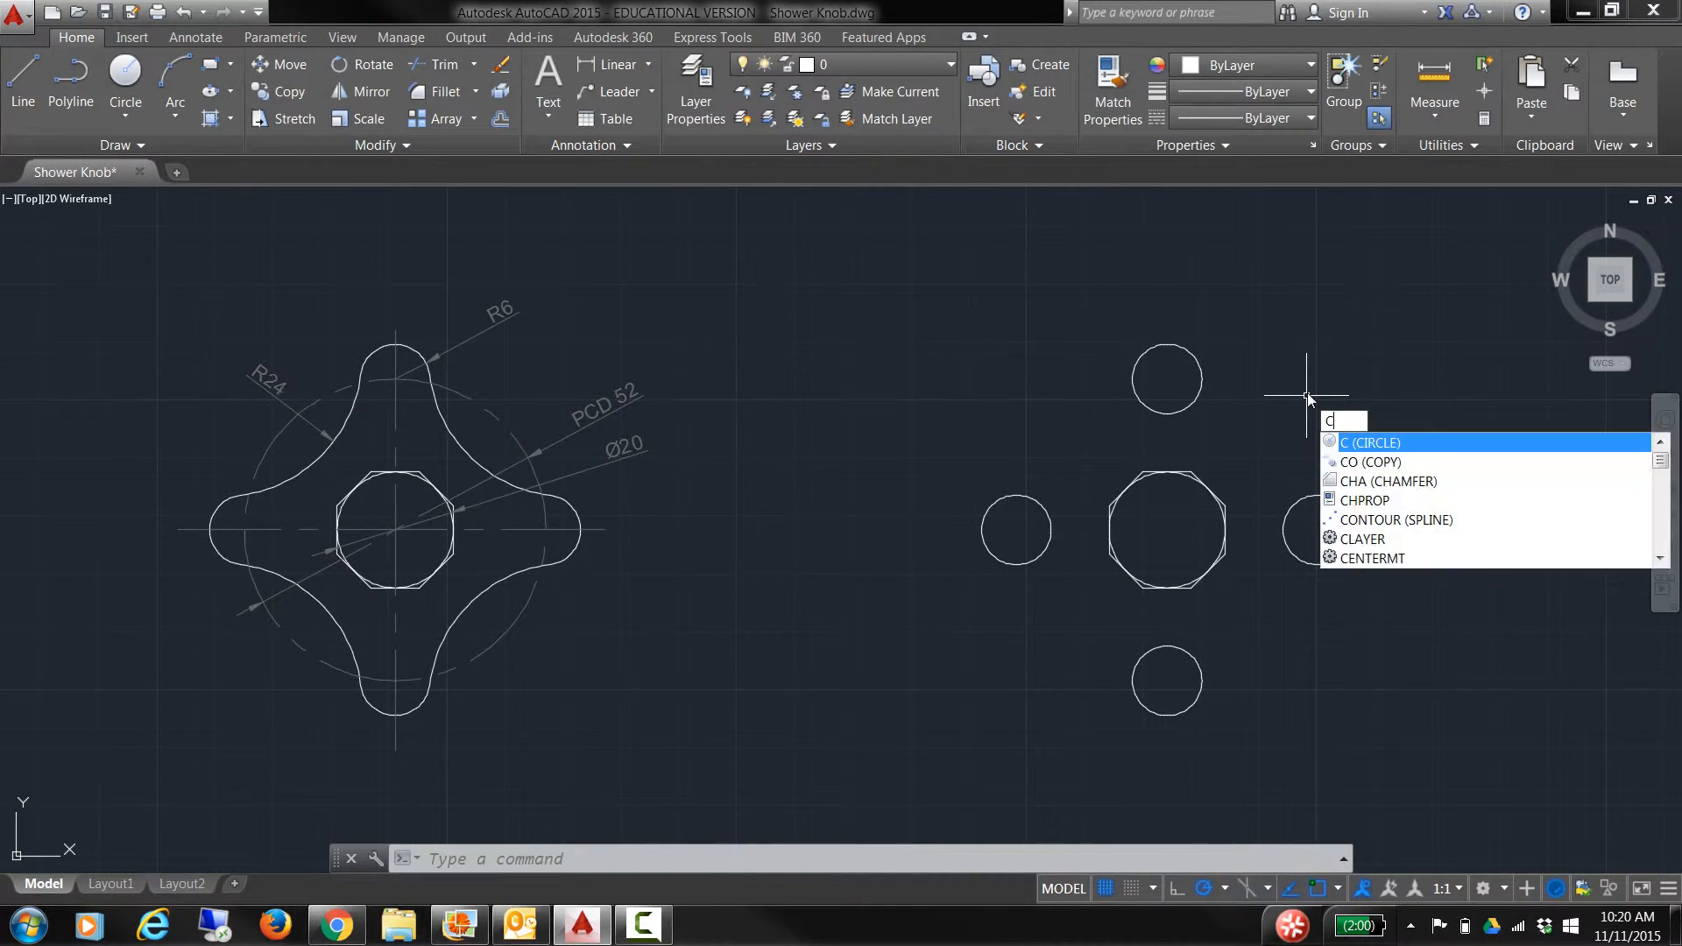
pyautogui.press('Return')
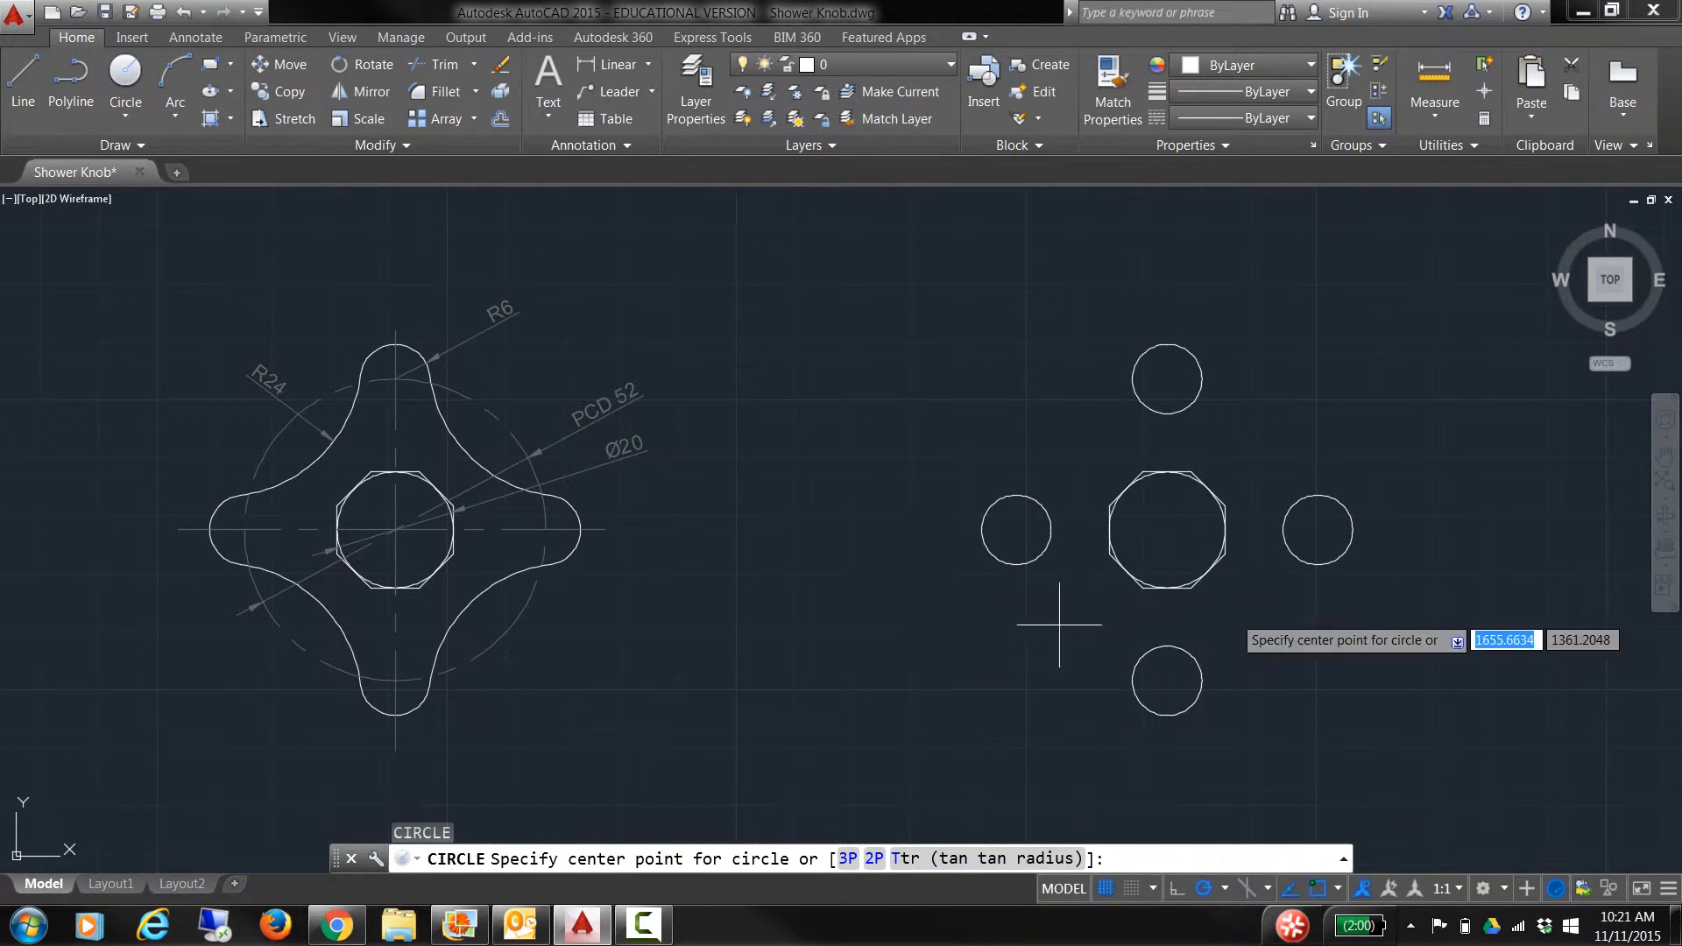
pyautogui.write('ttr')
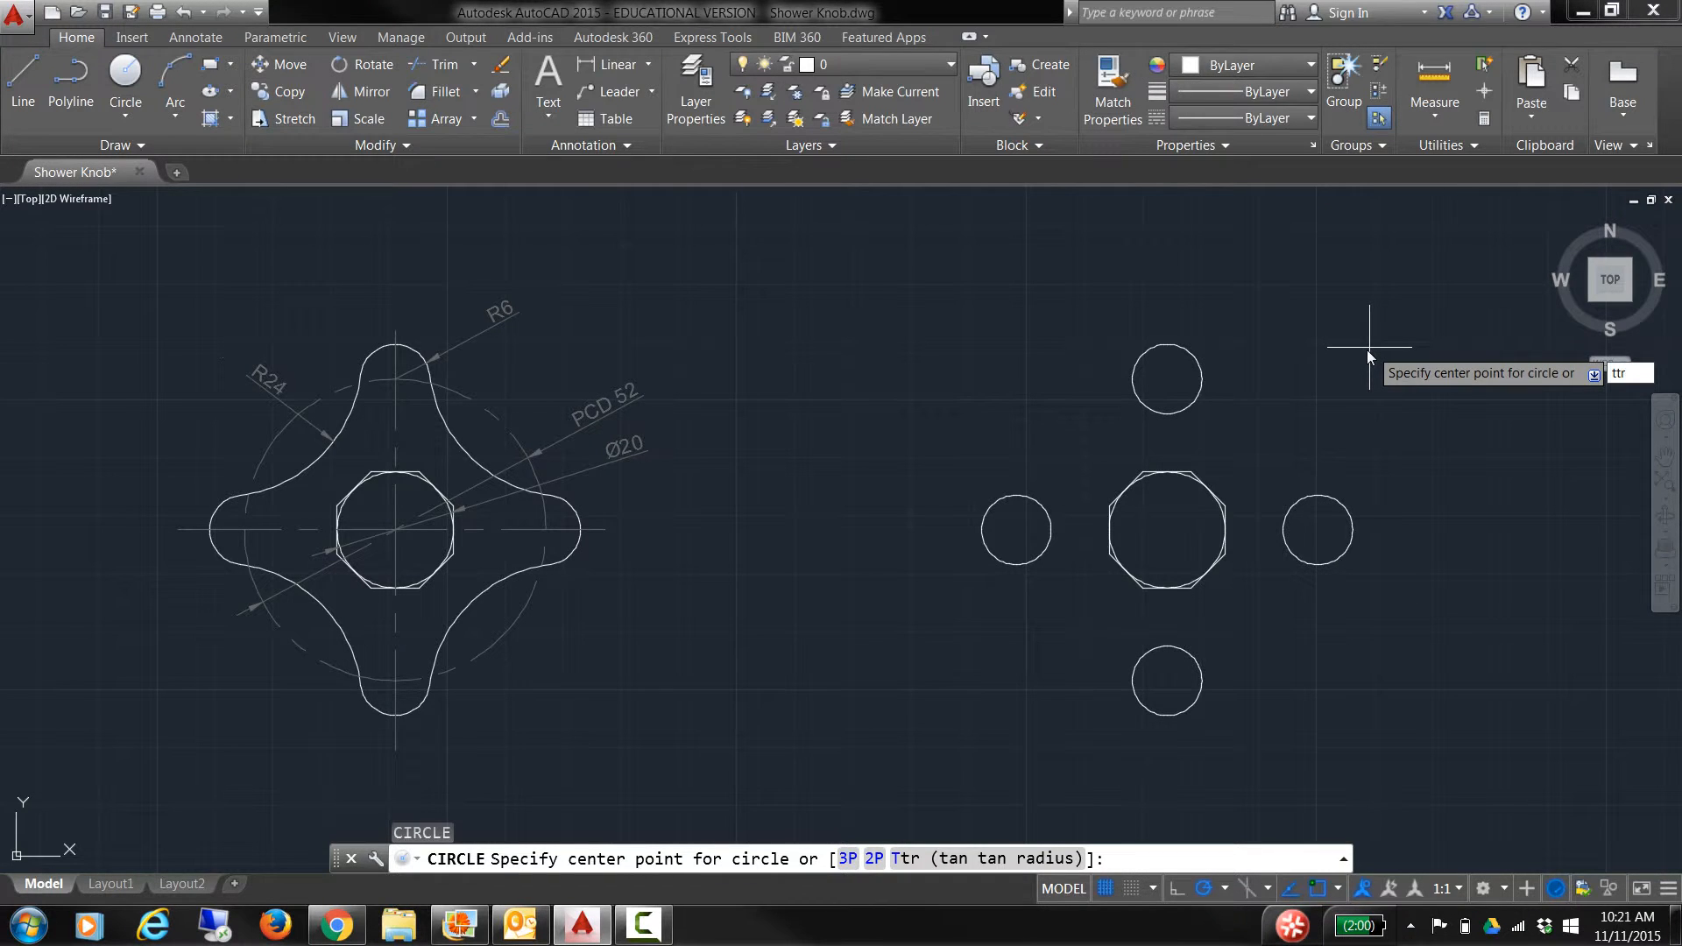
pyautogui.press('Return')
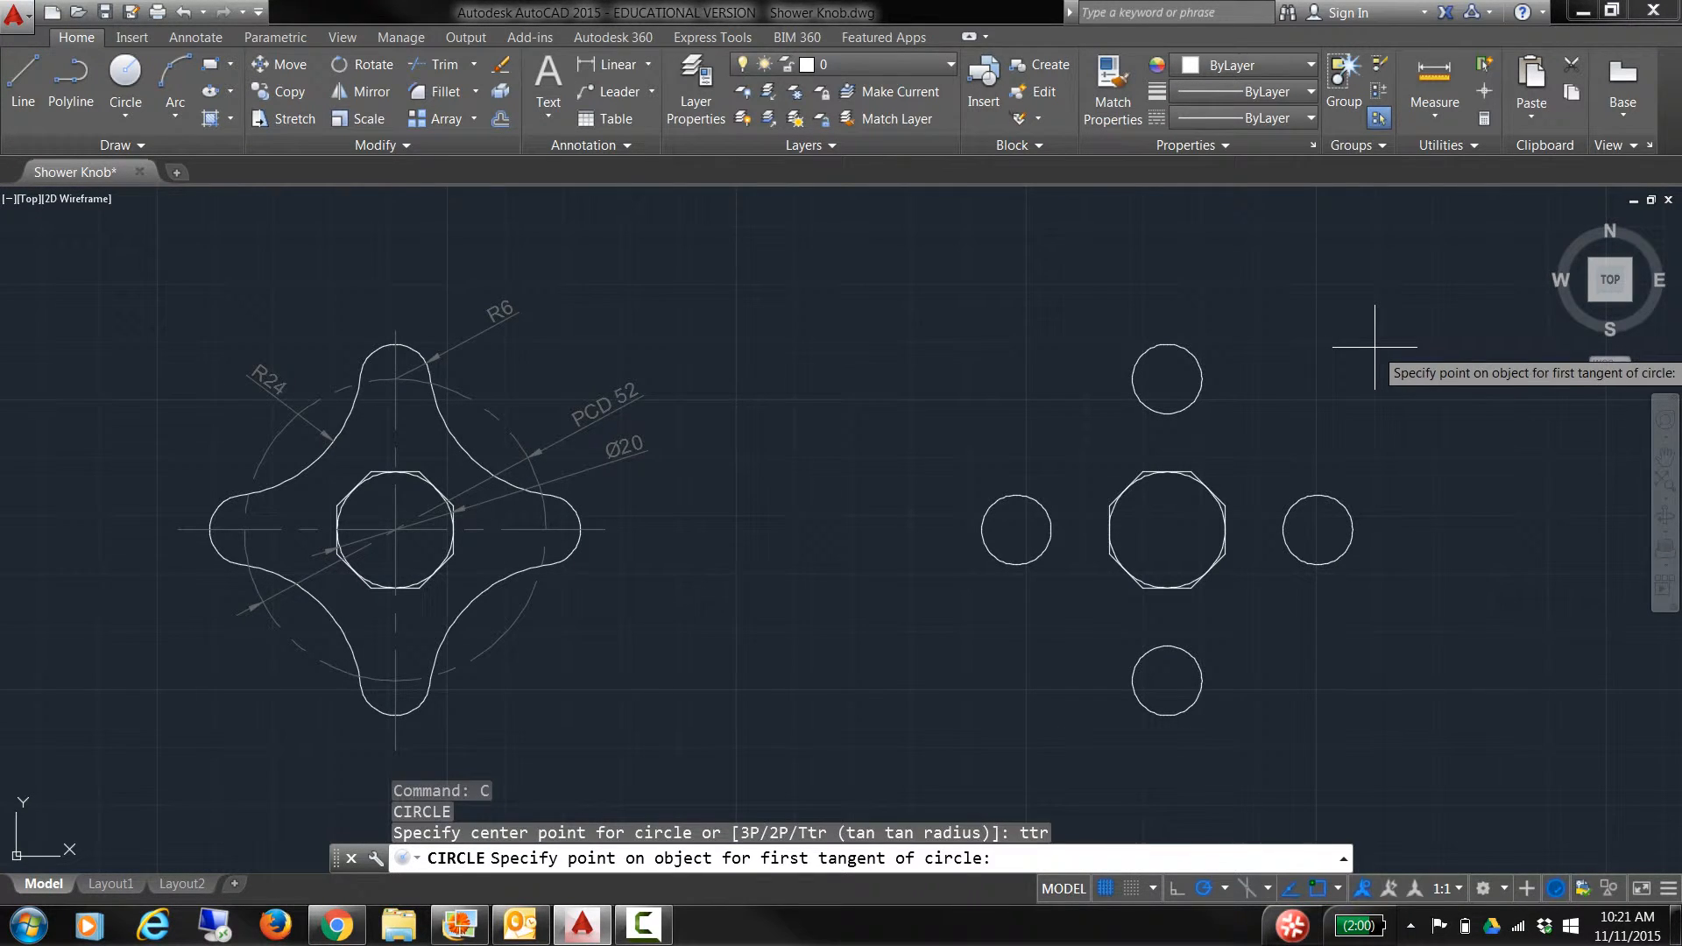
pyautogui.click(1206, 389)
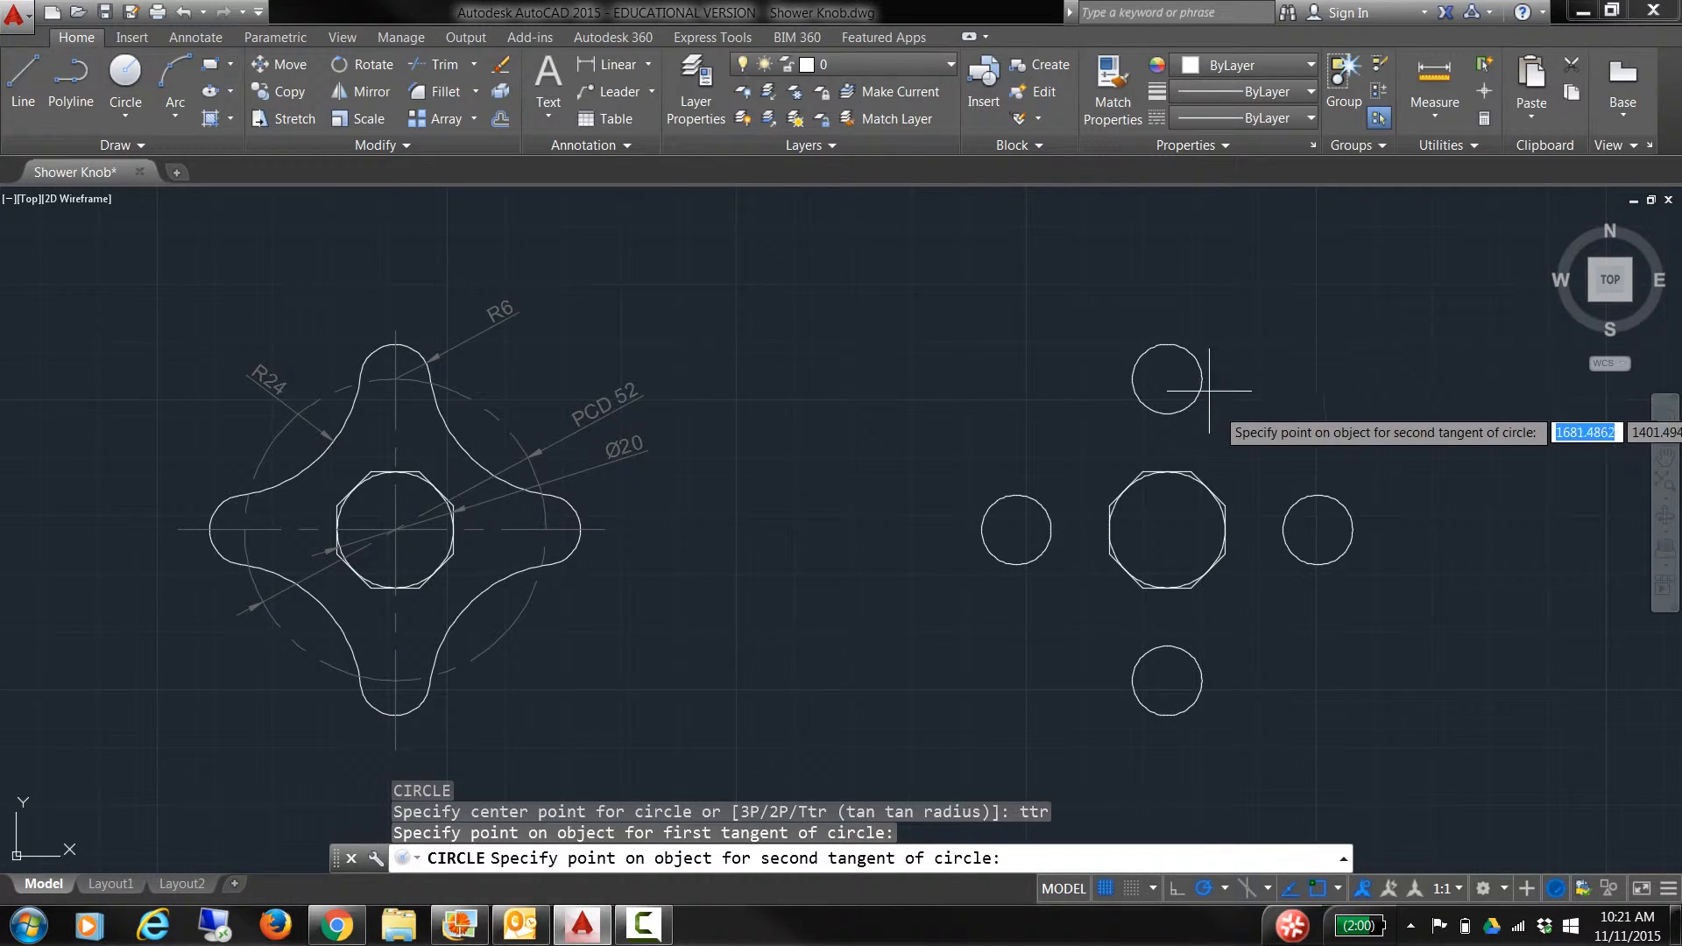
pyautogui.click(1295, 498)
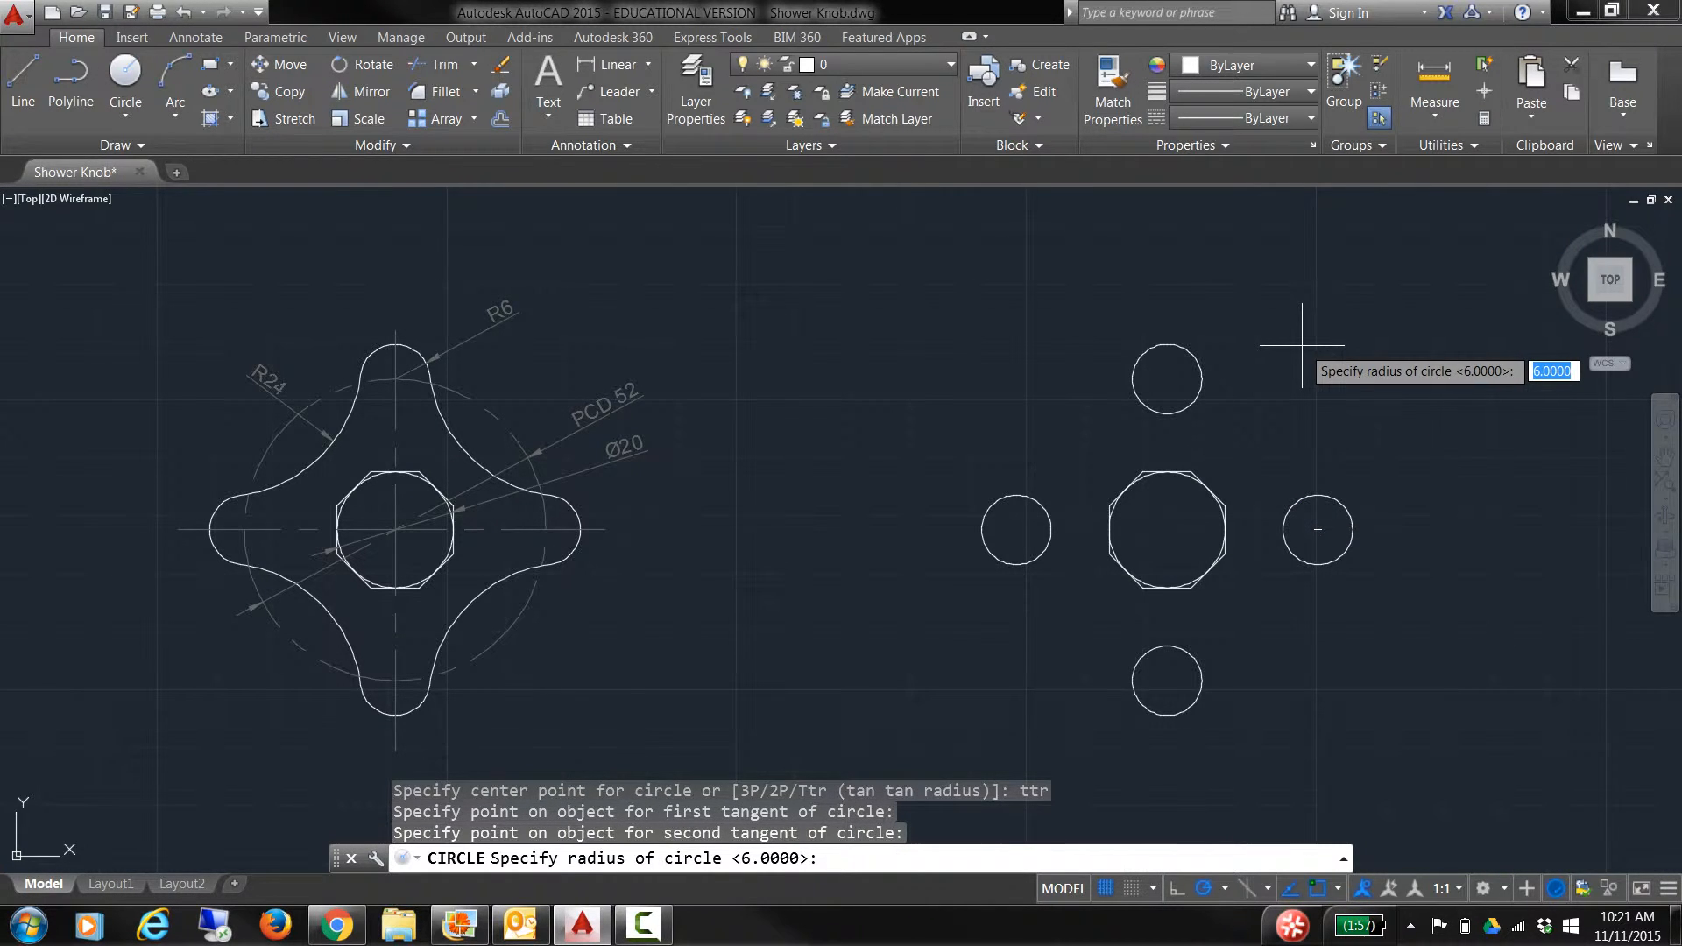
pyautogui.write('24')
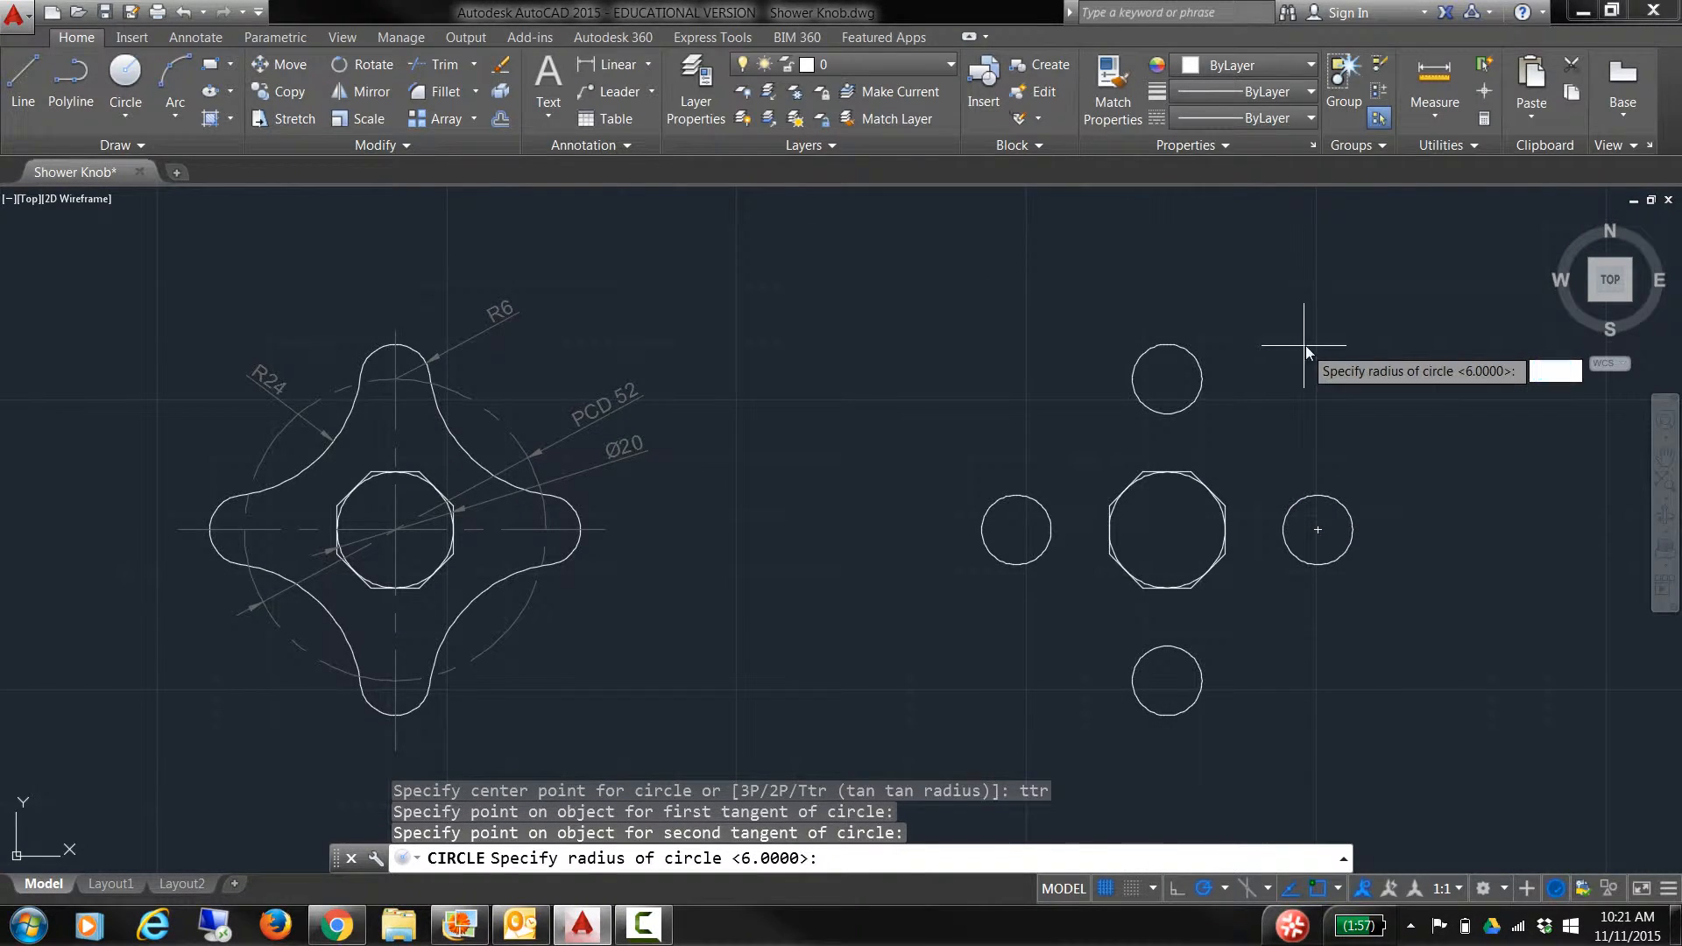
pyautogui.press('Return')
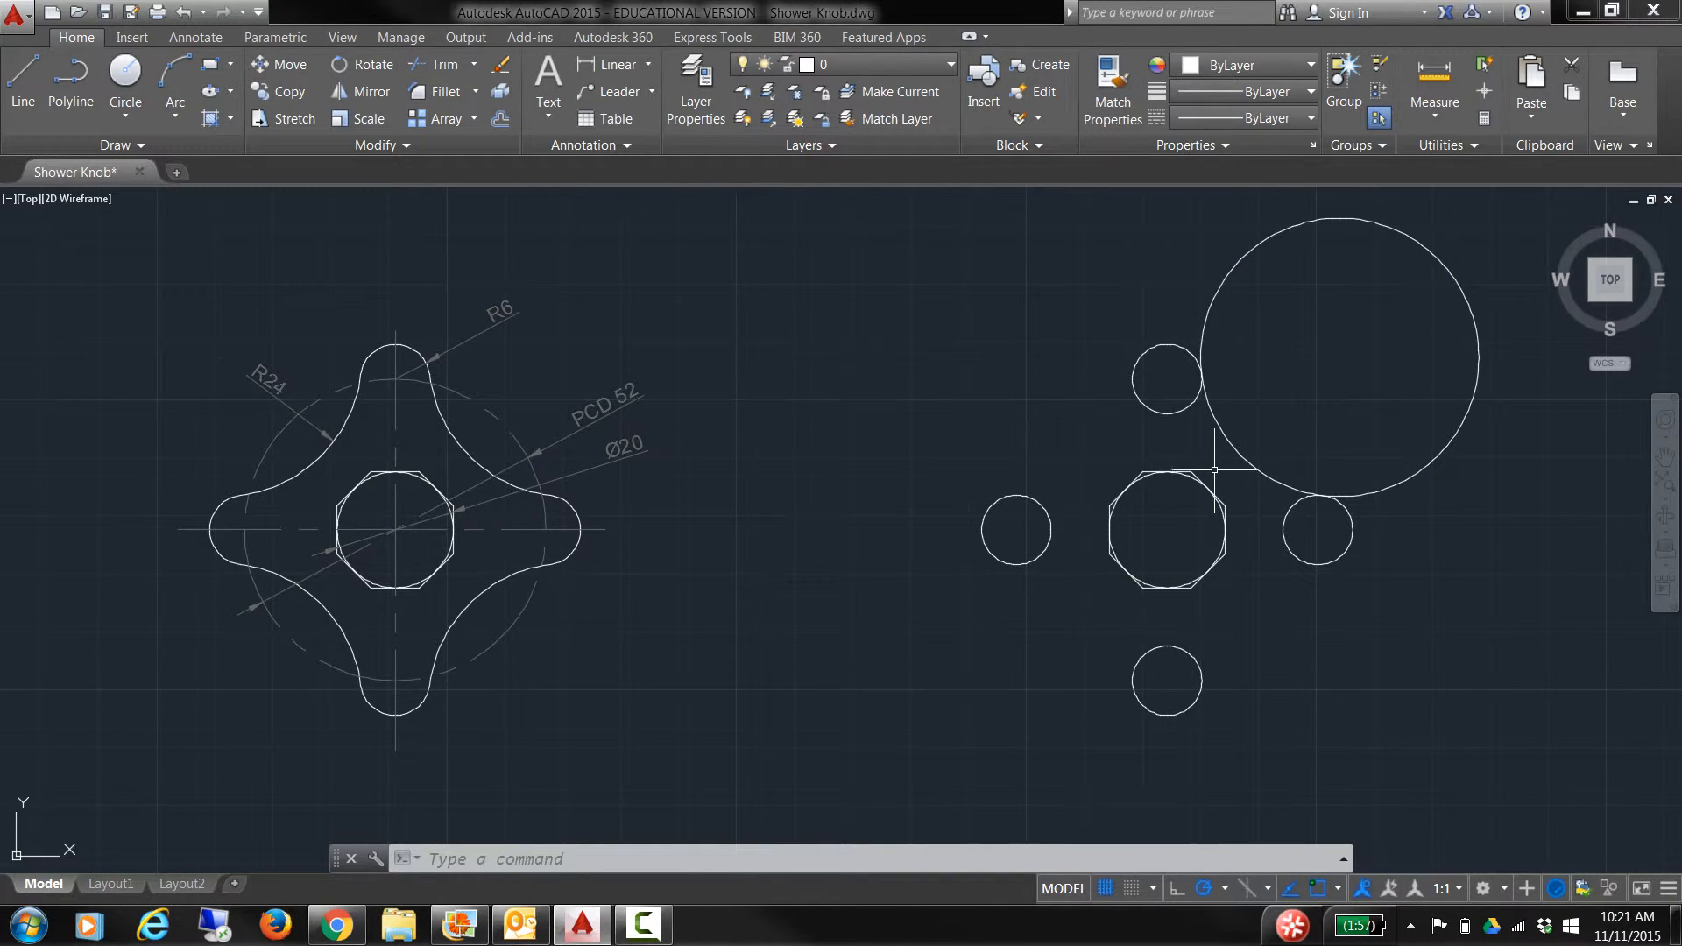
# Step: Trim the R24 circle against the top and right lobe circles, leaving the concave arc
pyautogui.write('TR')
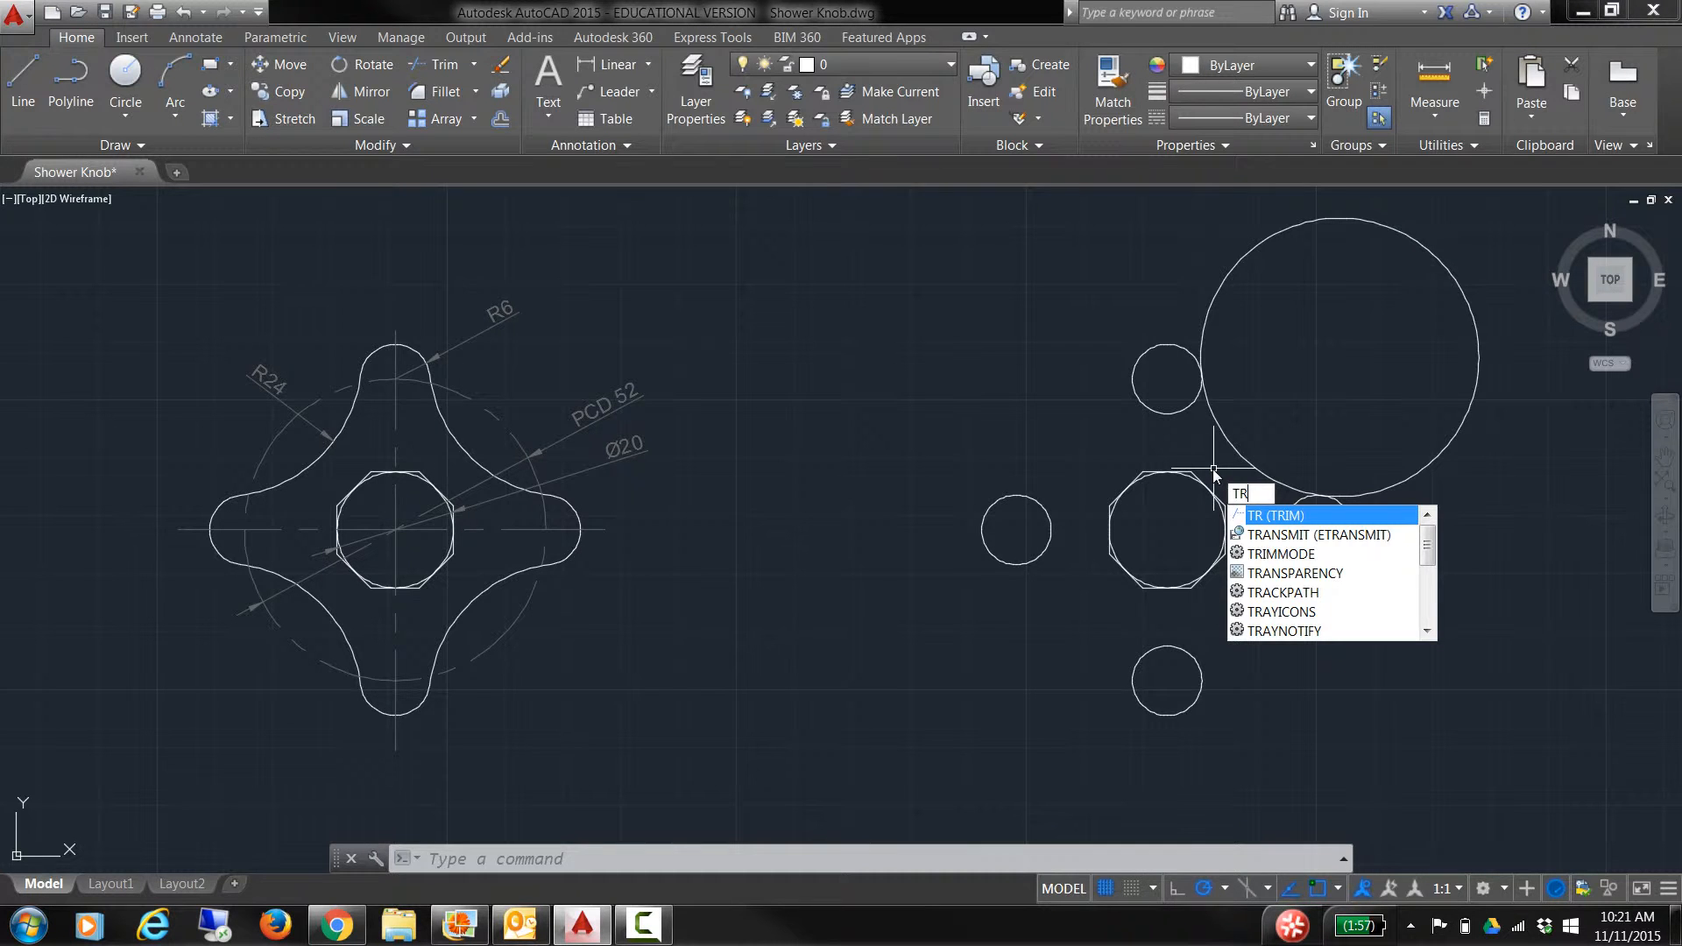
pyautogui.press('Return')
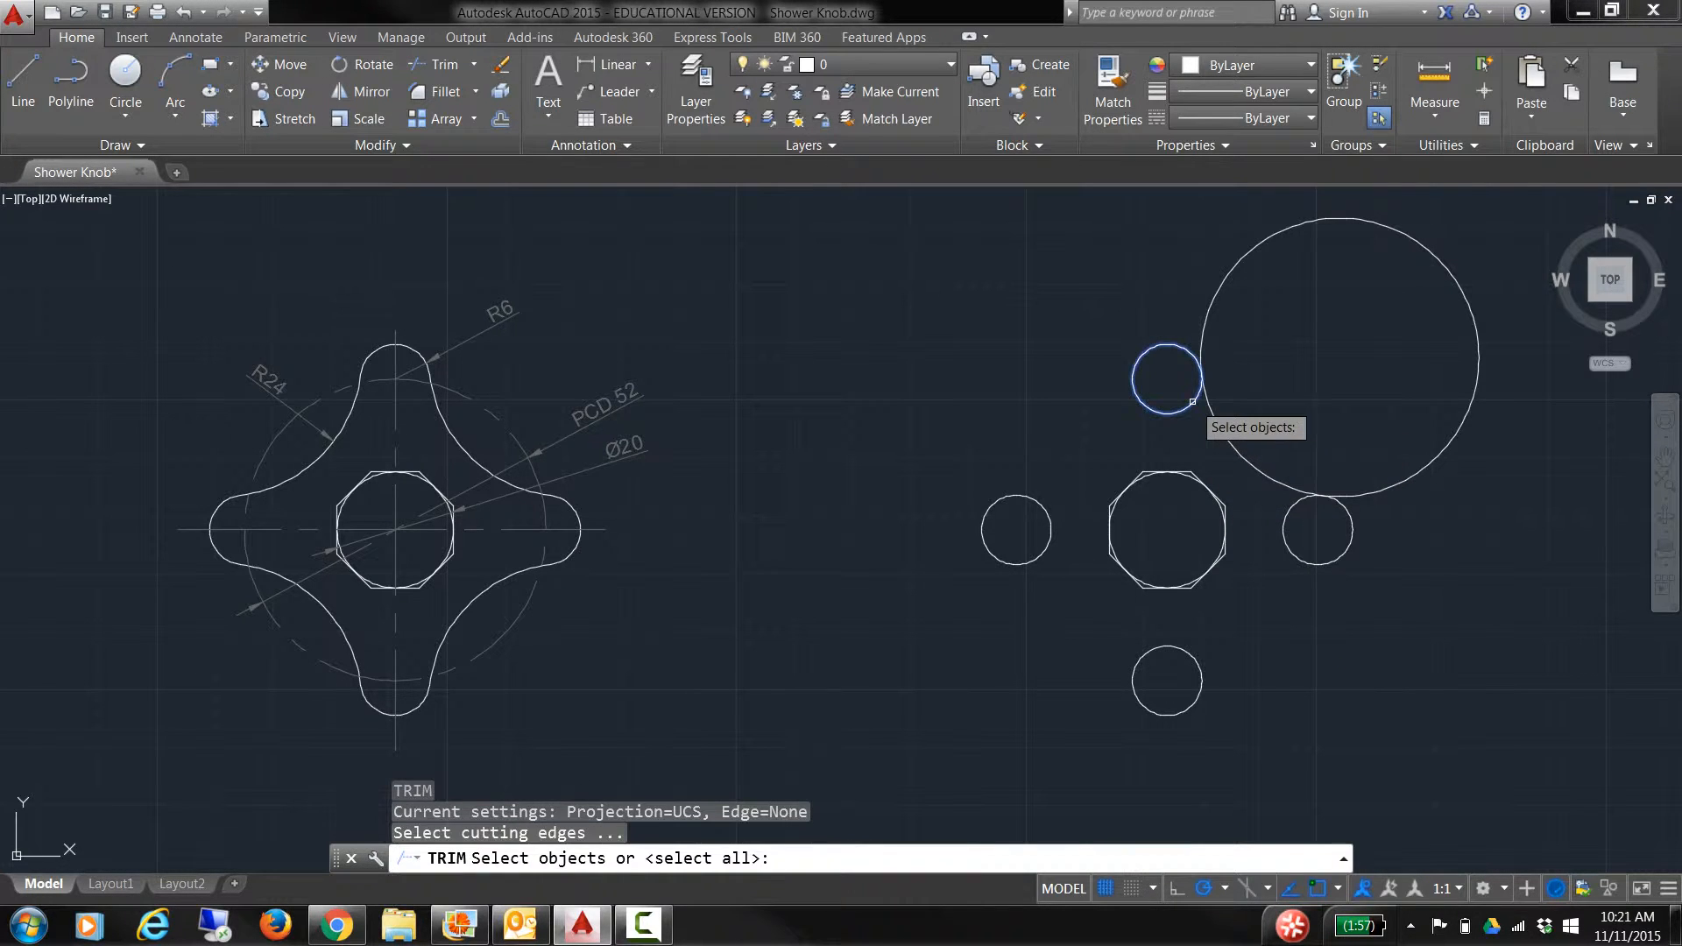
pyautogui.click(1193, 402)
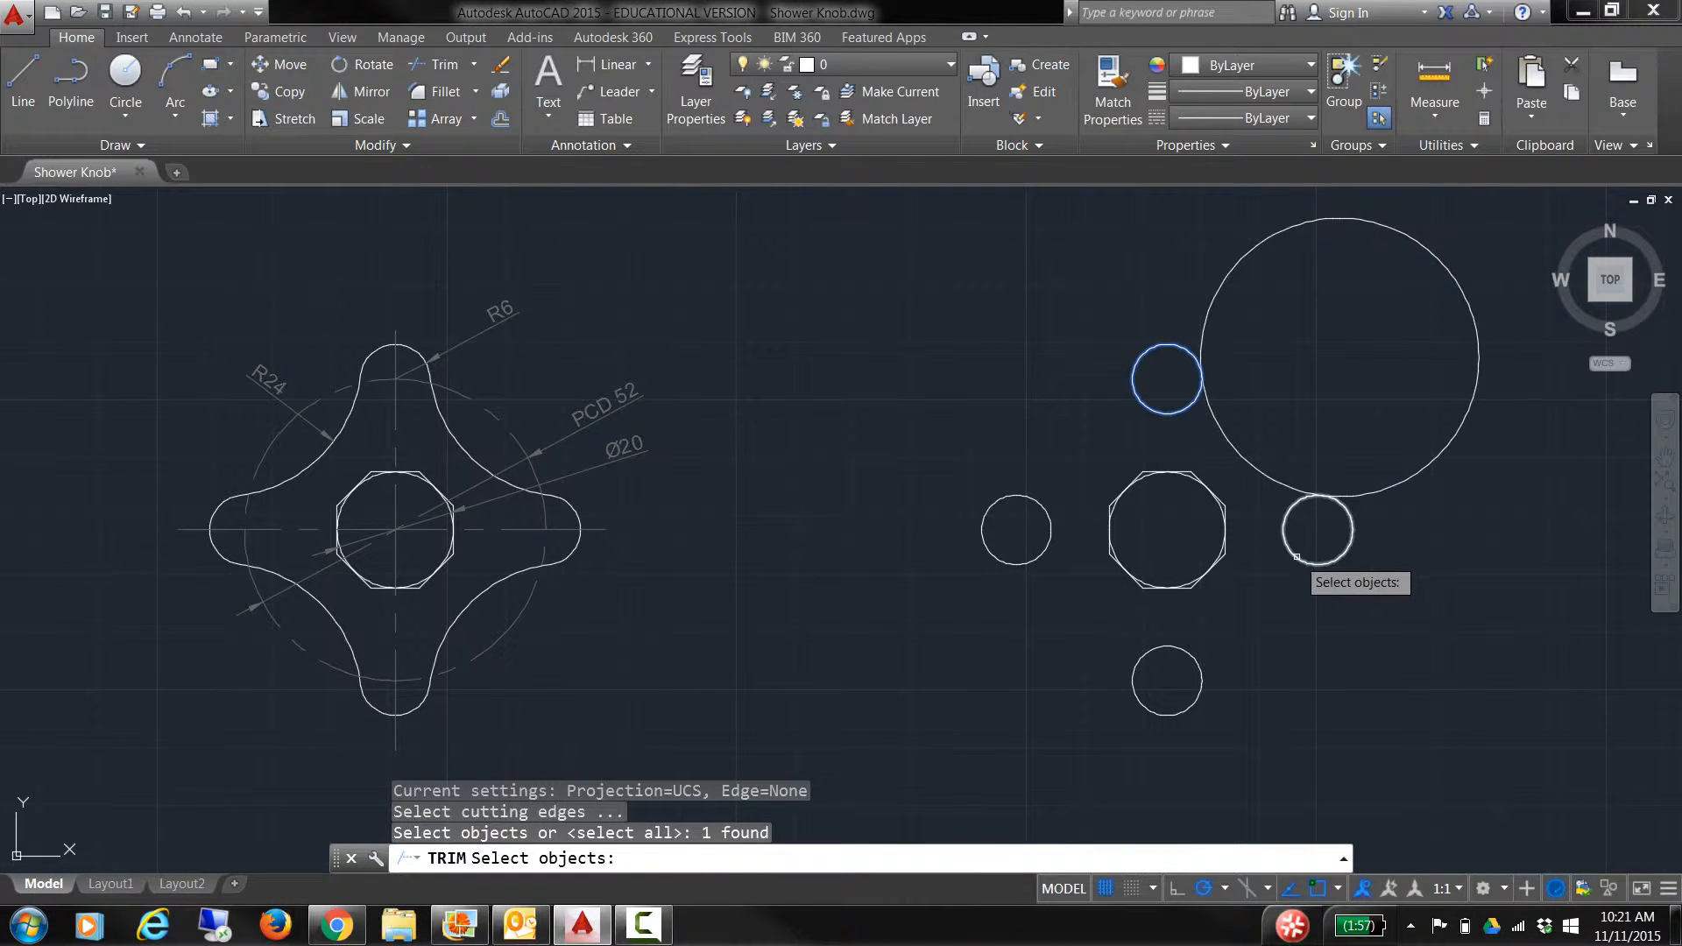
pyautogui.click(1297, 557)
pyautogui.press('Return')
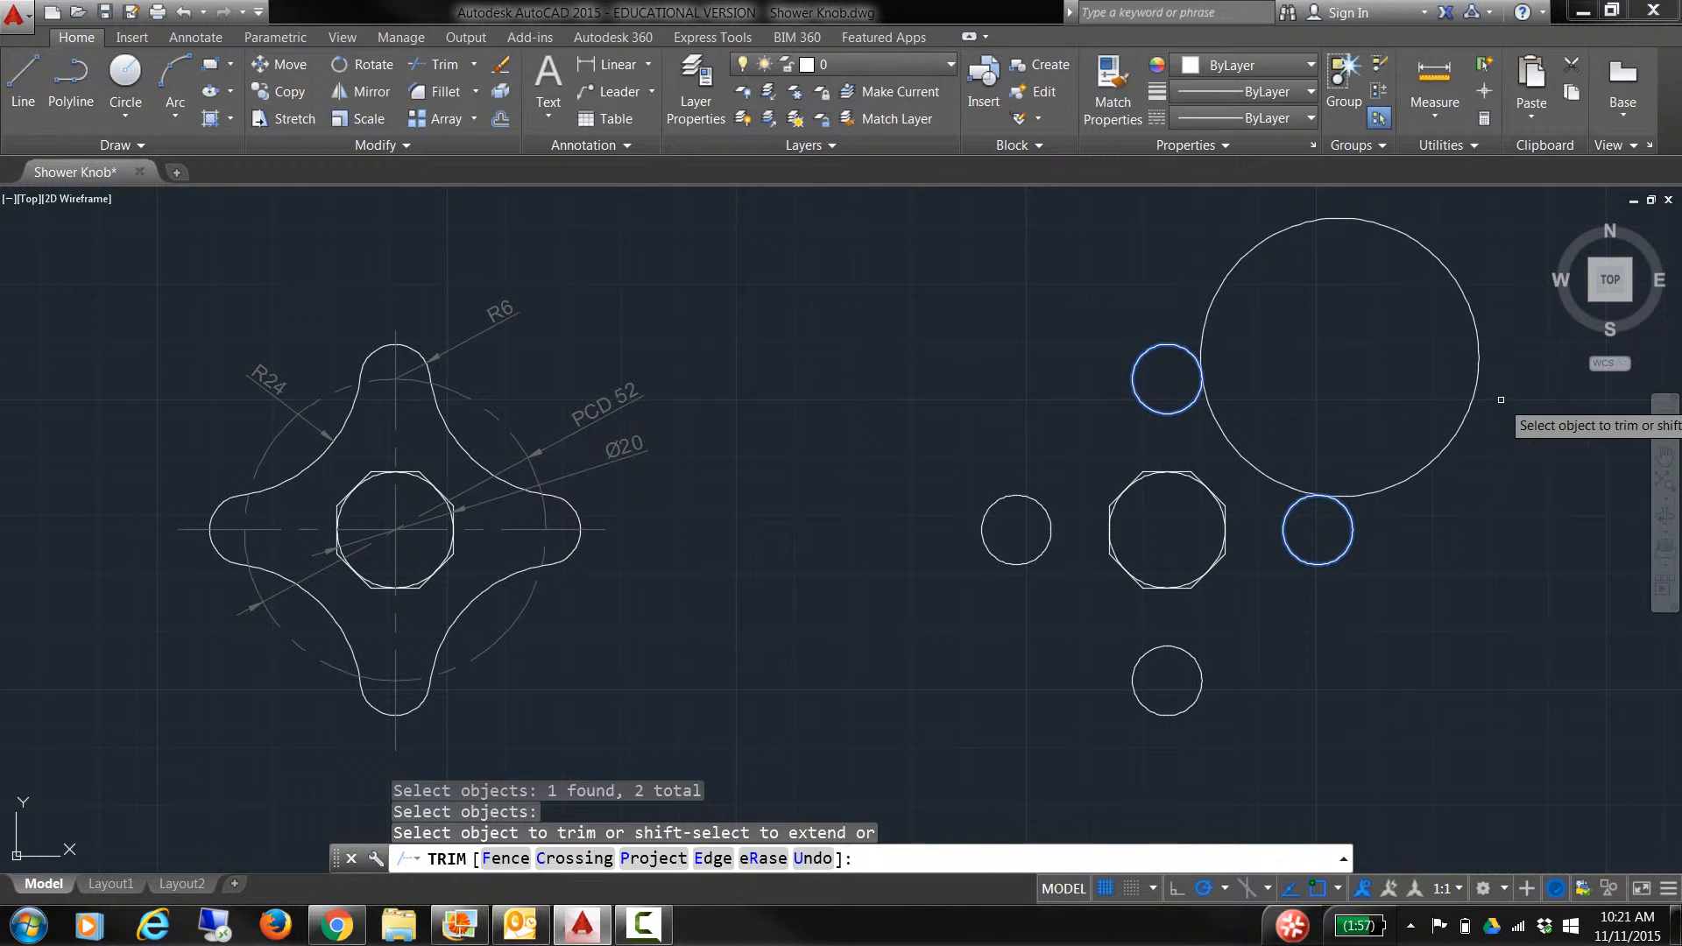
pyautogui.click(1500, 399)
pyautogui.click(1360, 365)
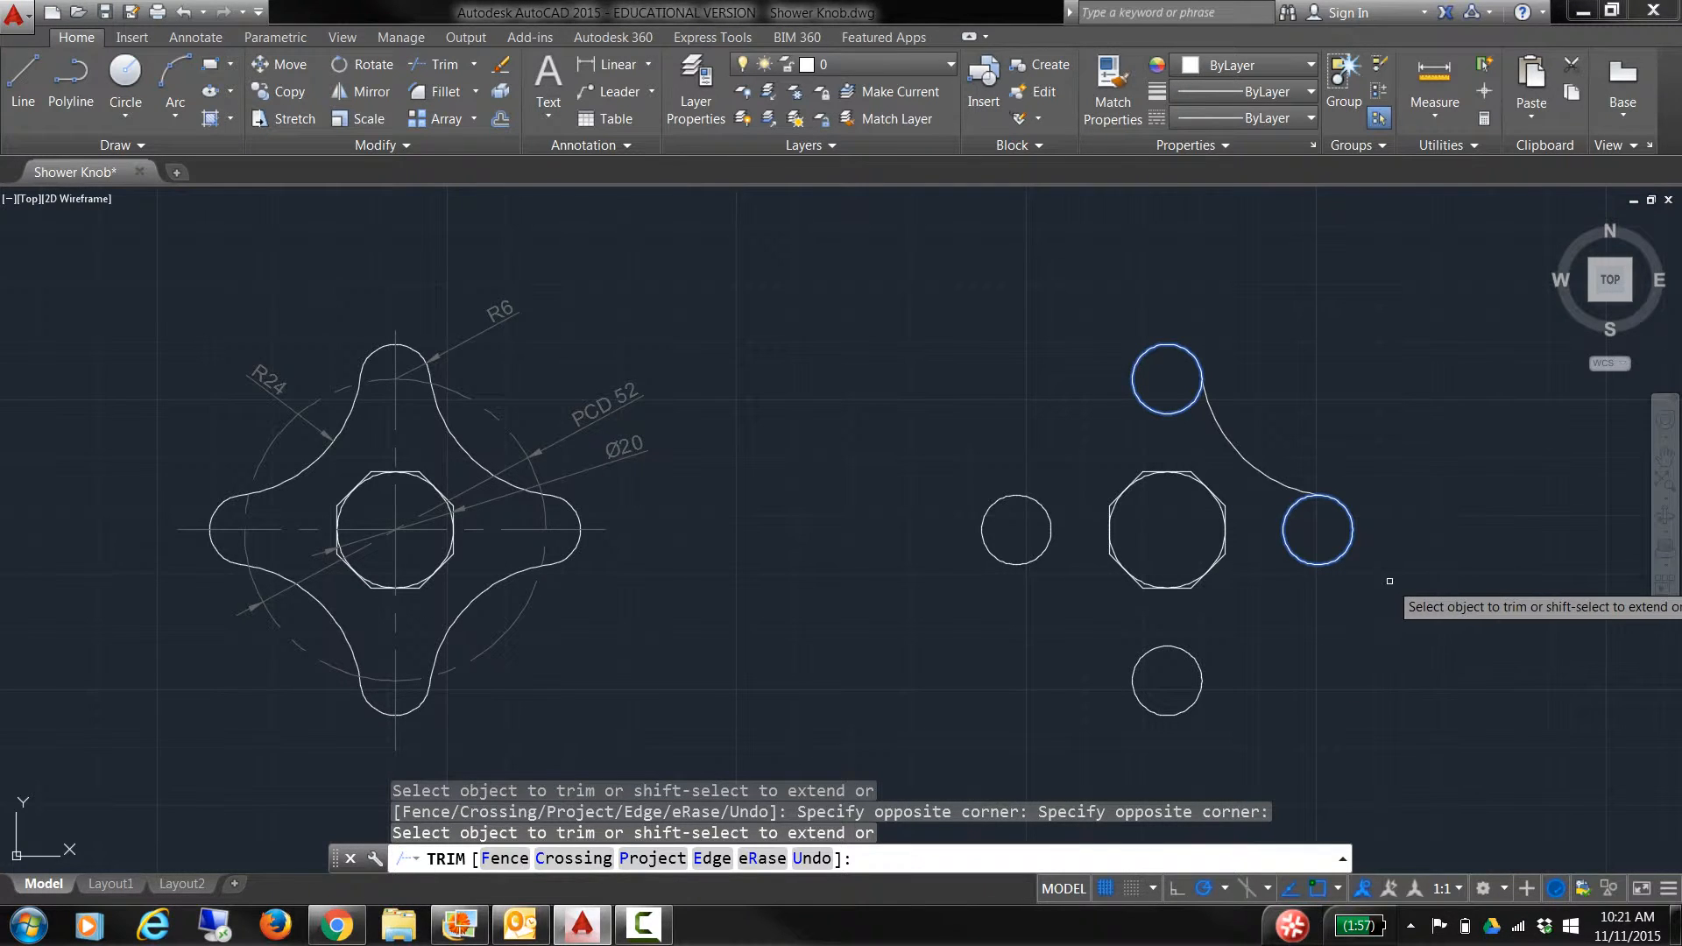
pyautogui.press('Escape')
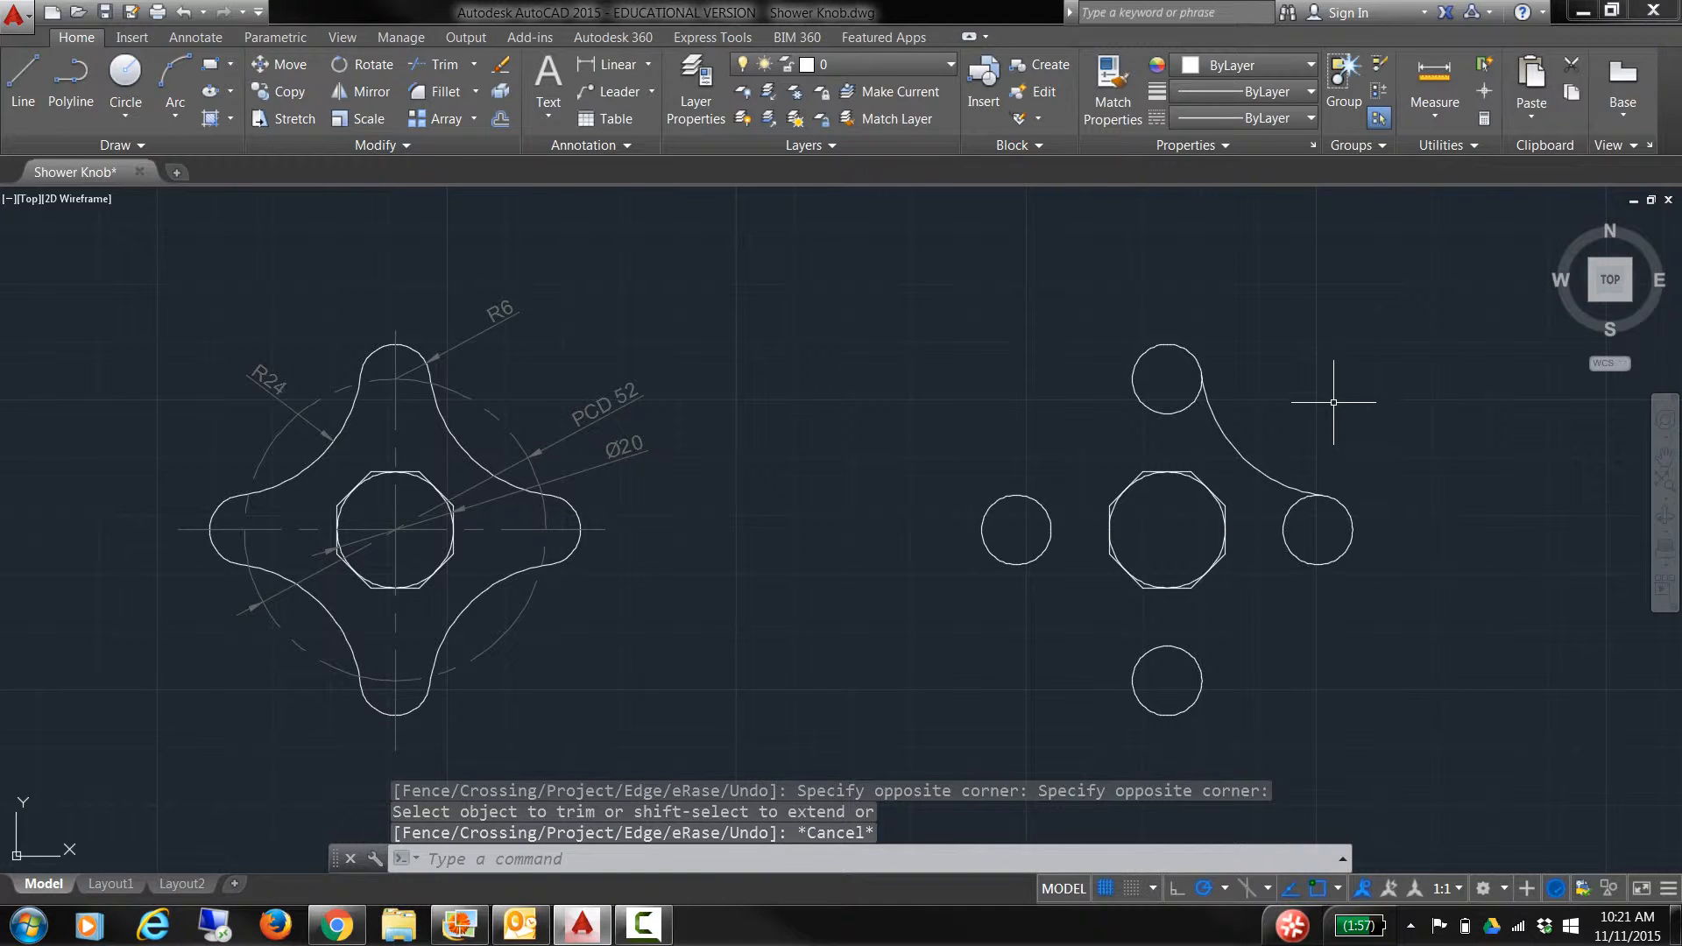
# Step: Polar-array the R24 joining arc into 4 copies around the knob centre
pyautogui.write('arr')
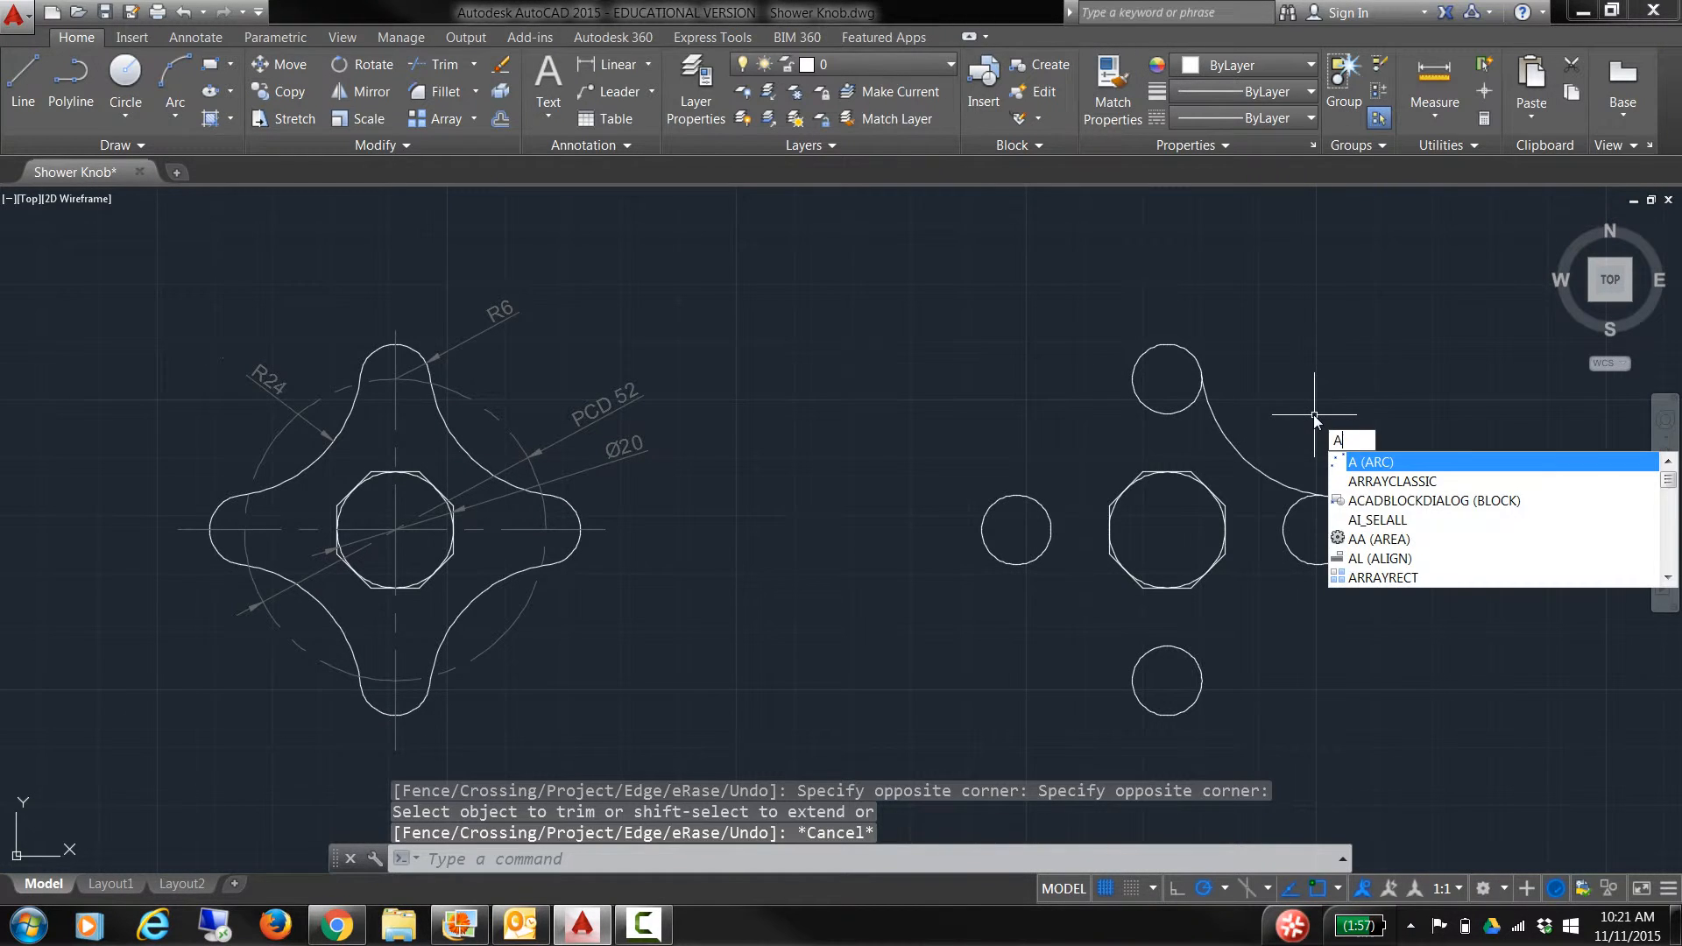
pyautogui.click(1362, 482)
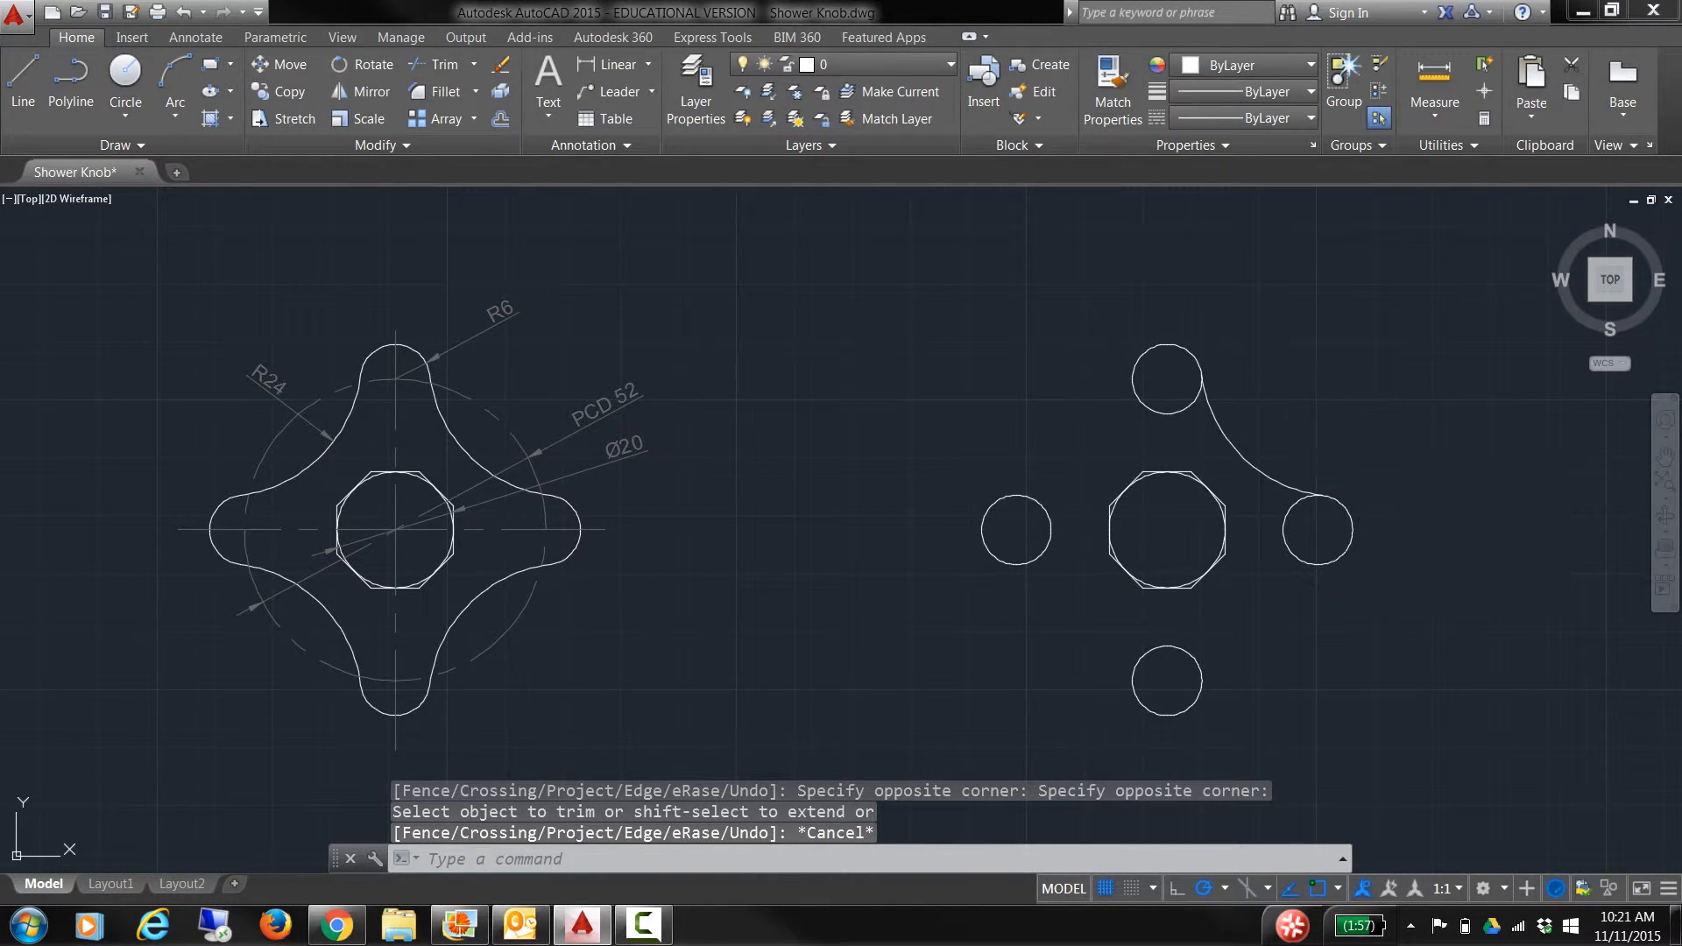
pyautogui.hotkey('alt', 's')
pyautogui.click(1223, 433)
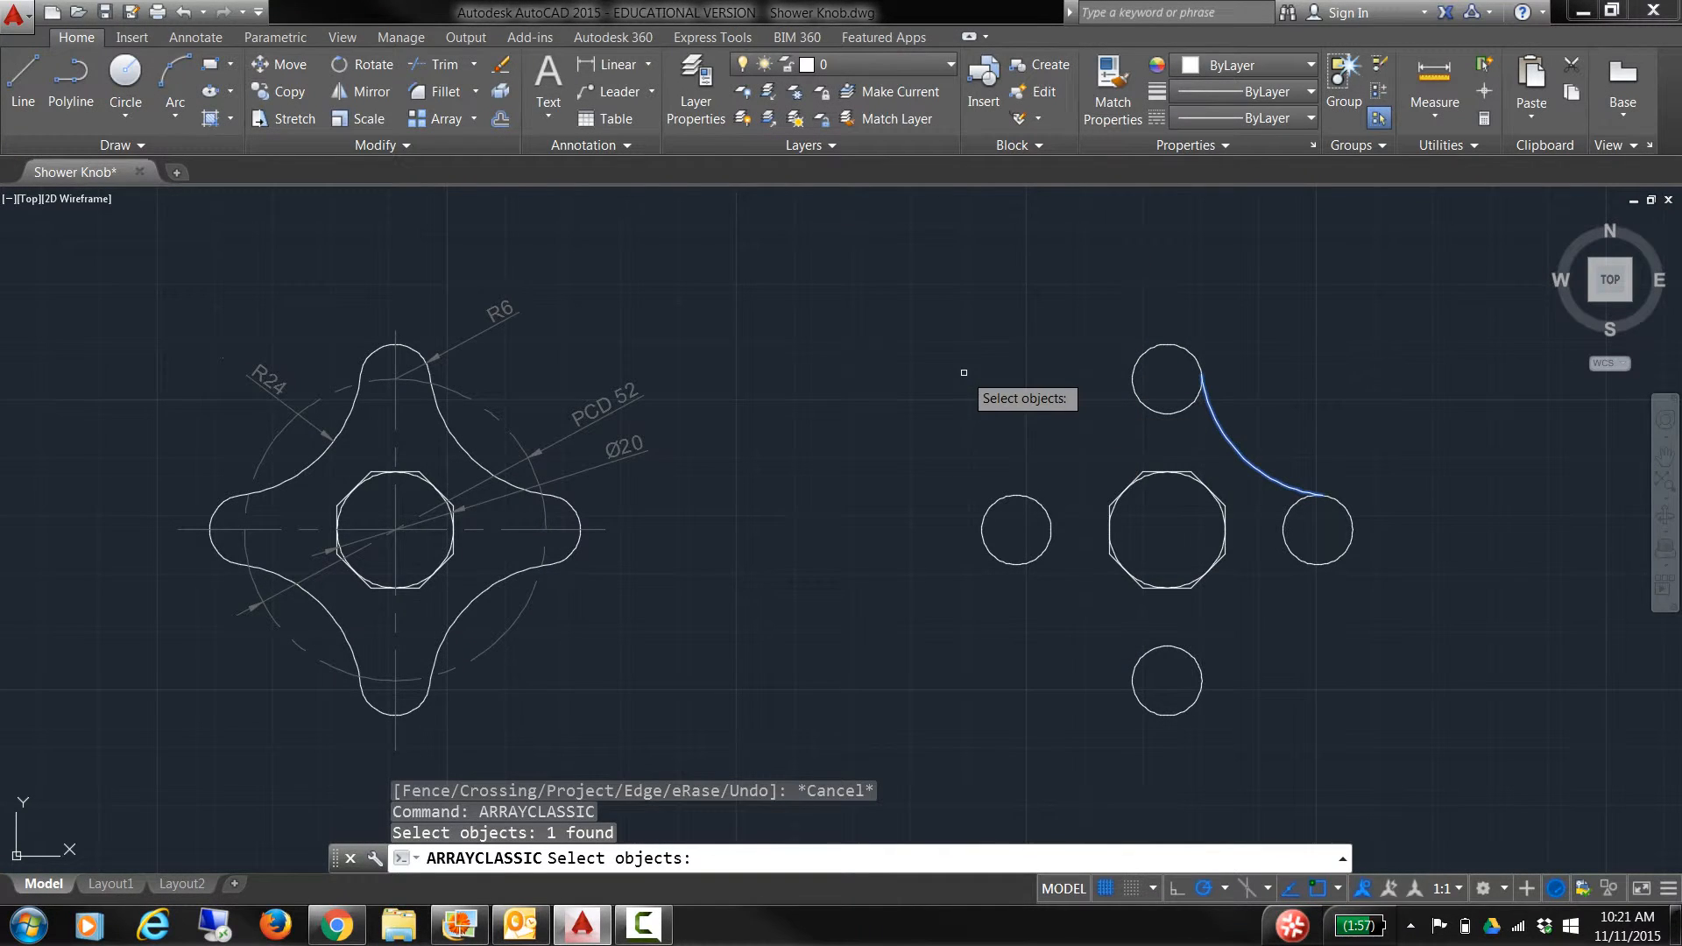
pyautogui.press('Return')
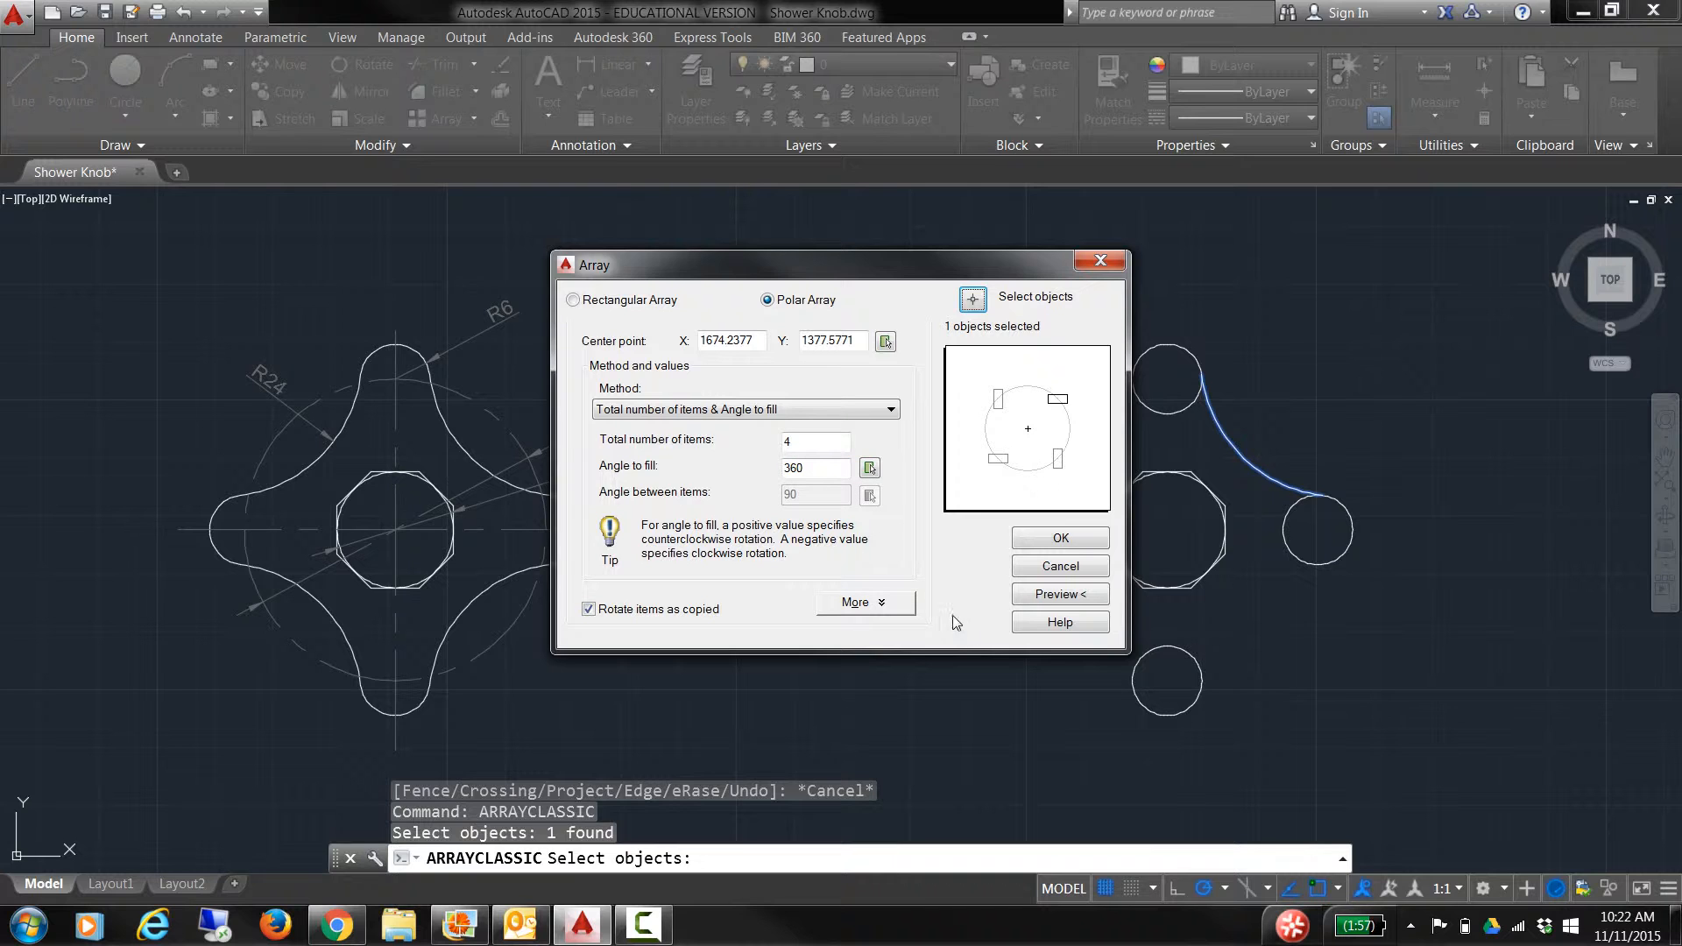
pyautogui.click(1060, 539)
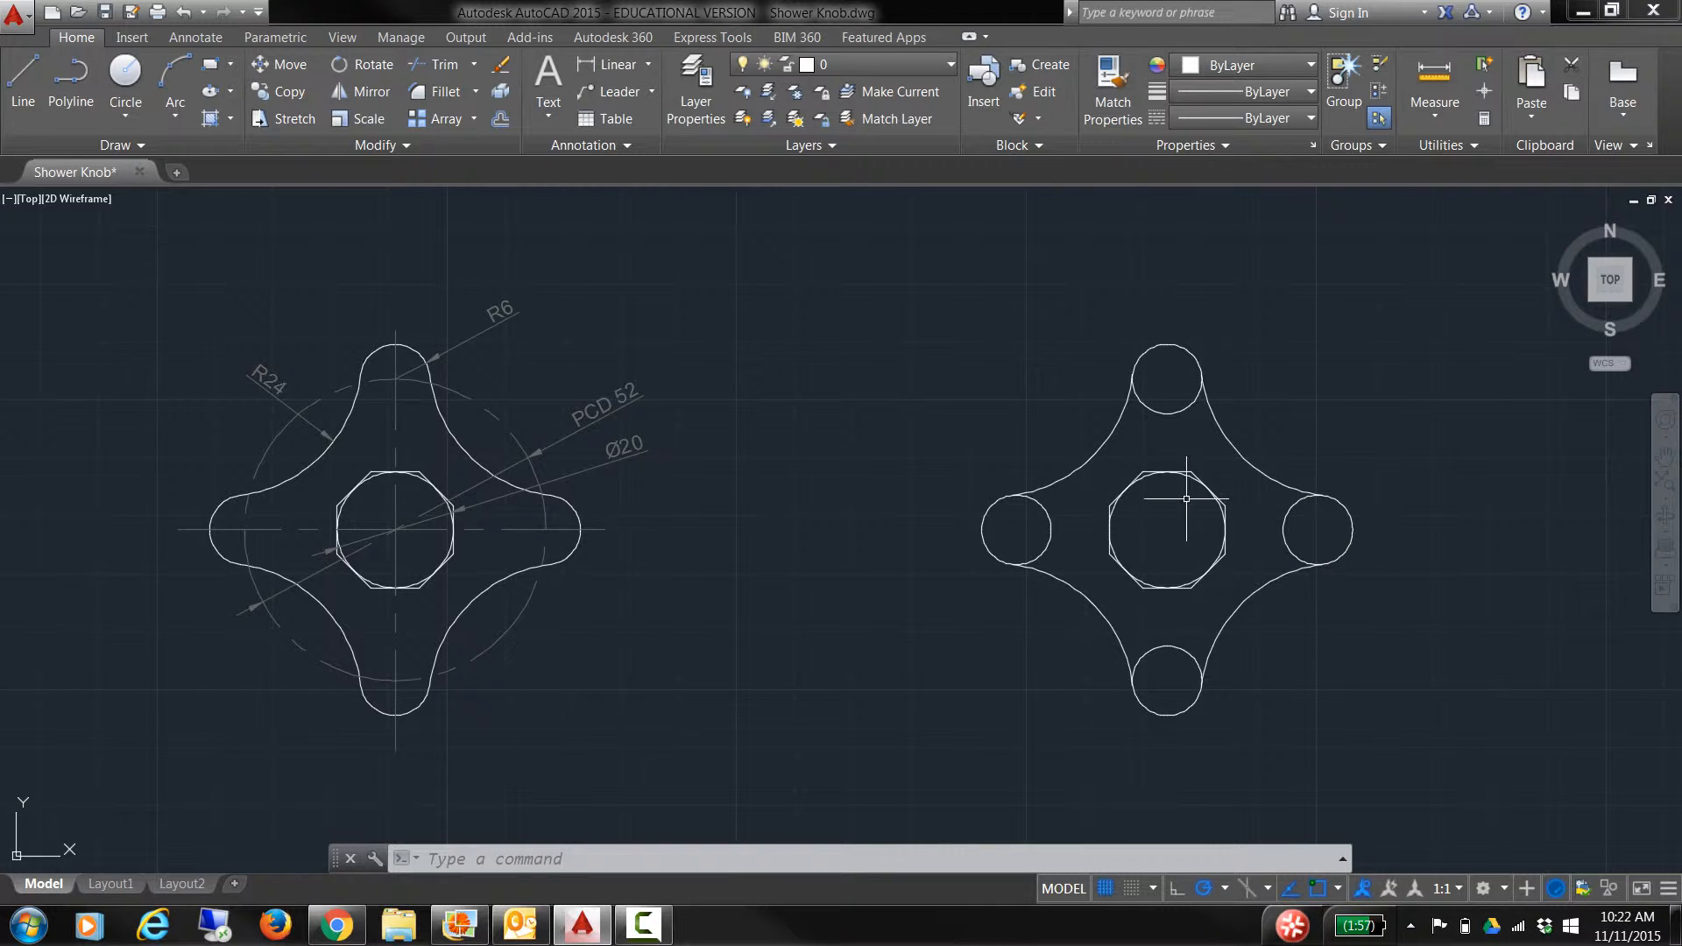
# Step: Start trimming with the four R24 arcs selected as cutting edges
pyautogui.write('TR')
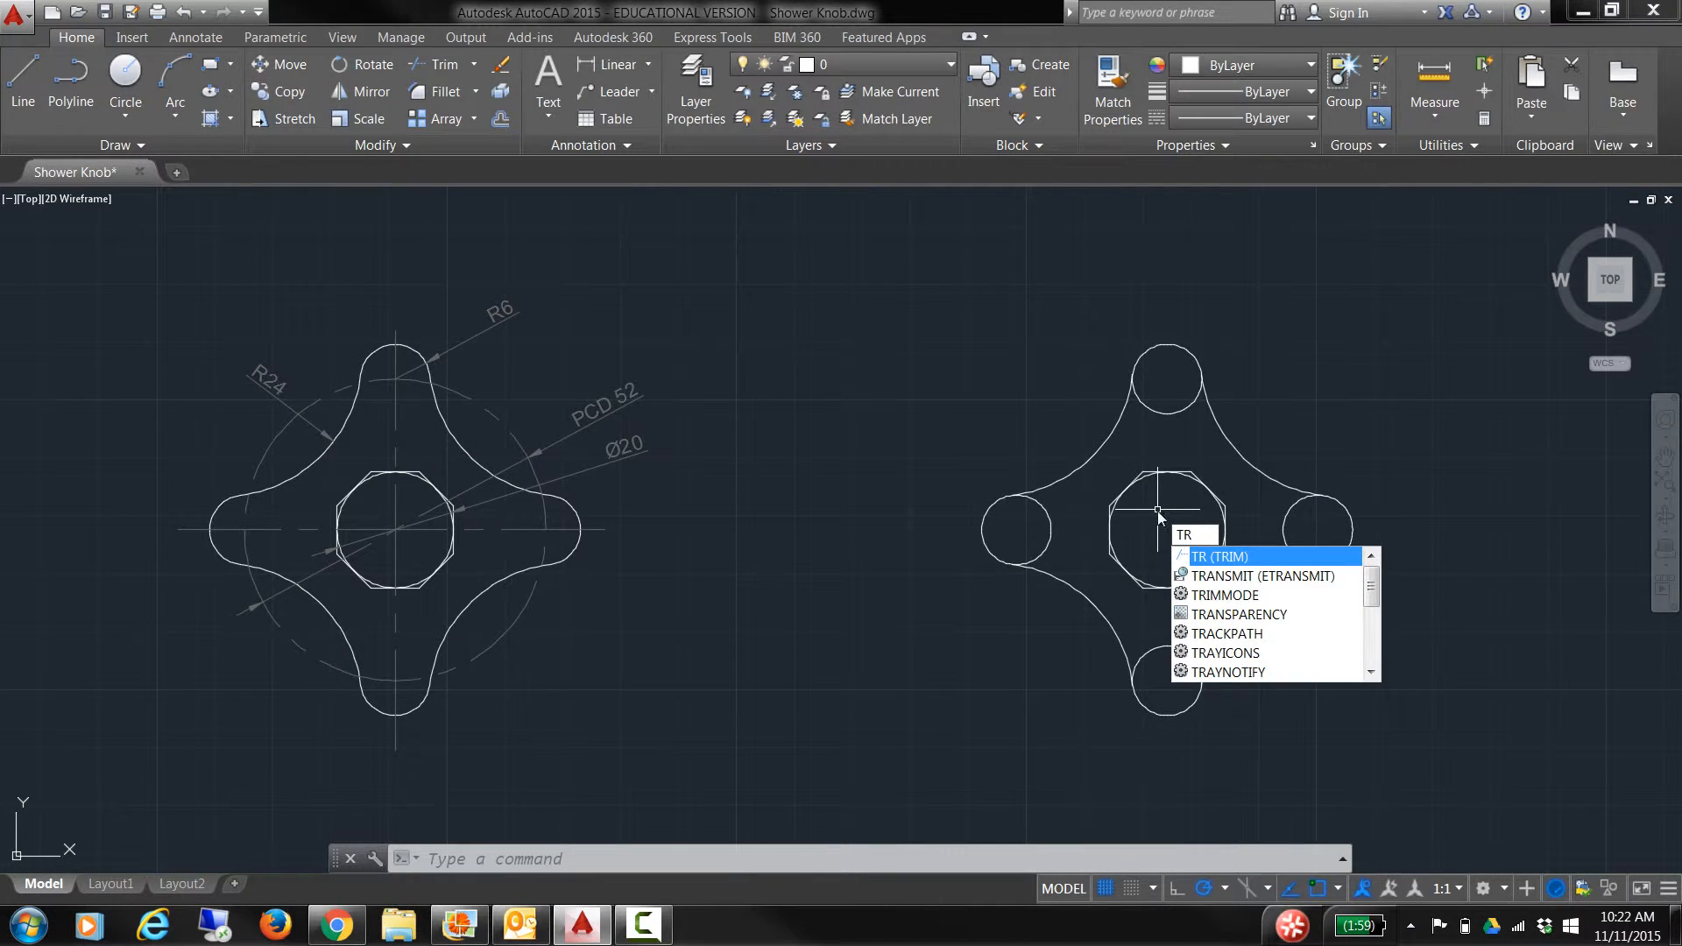
pyautogui.press('Return')
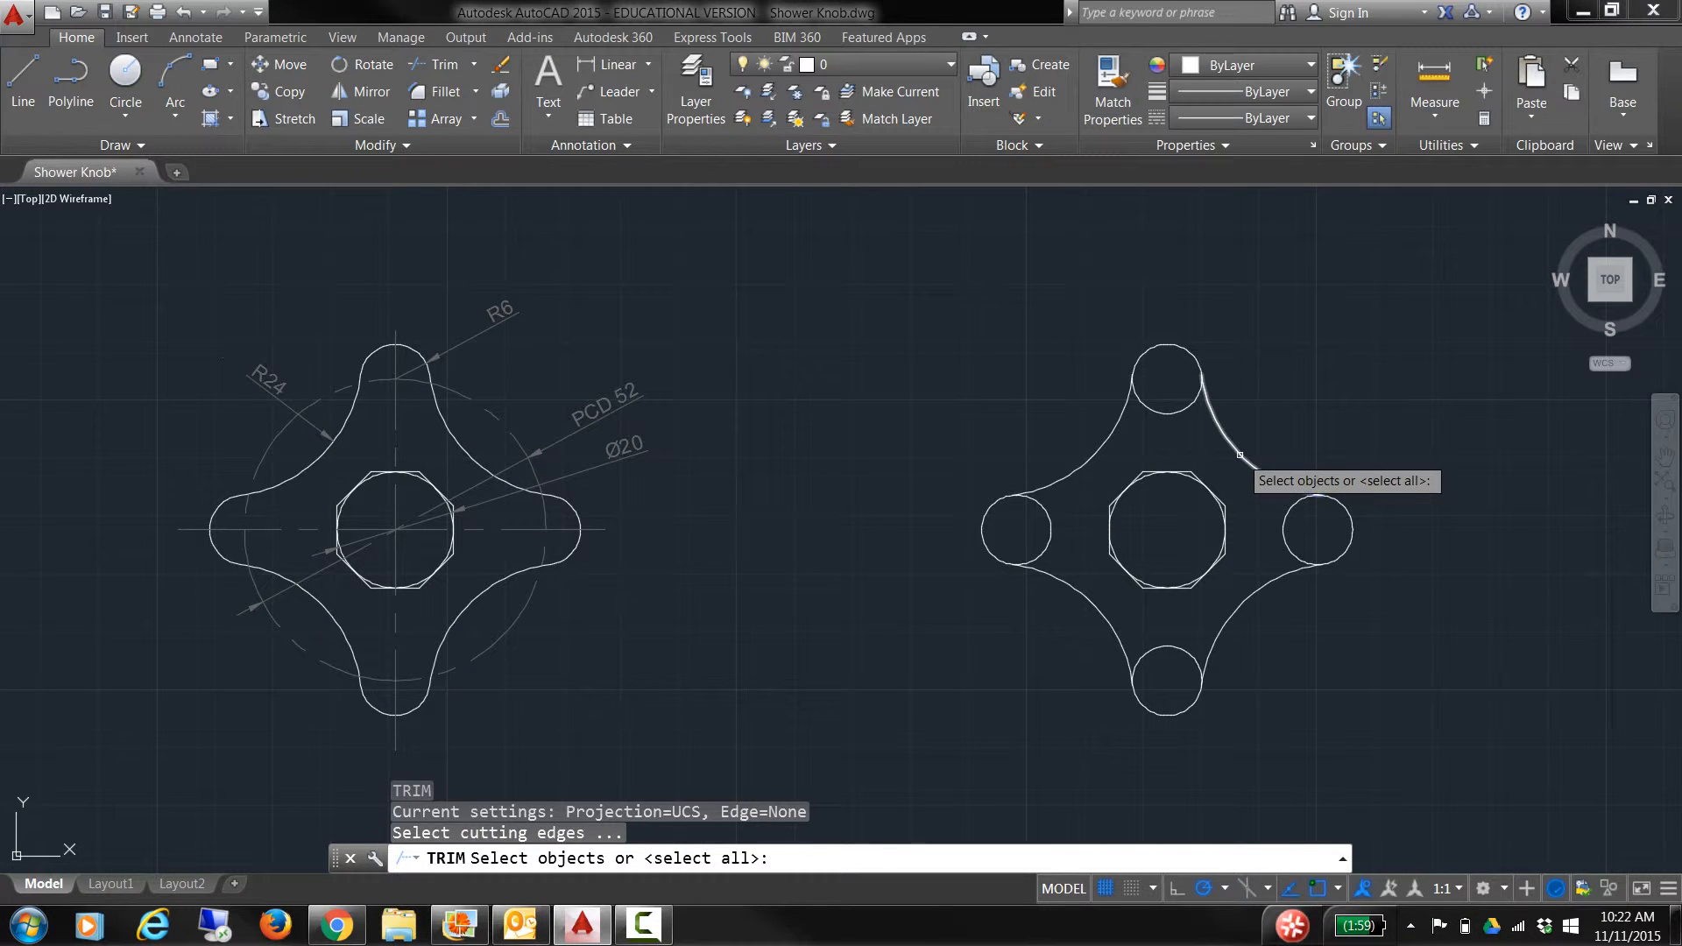
pyautogui.click(1240, 455)
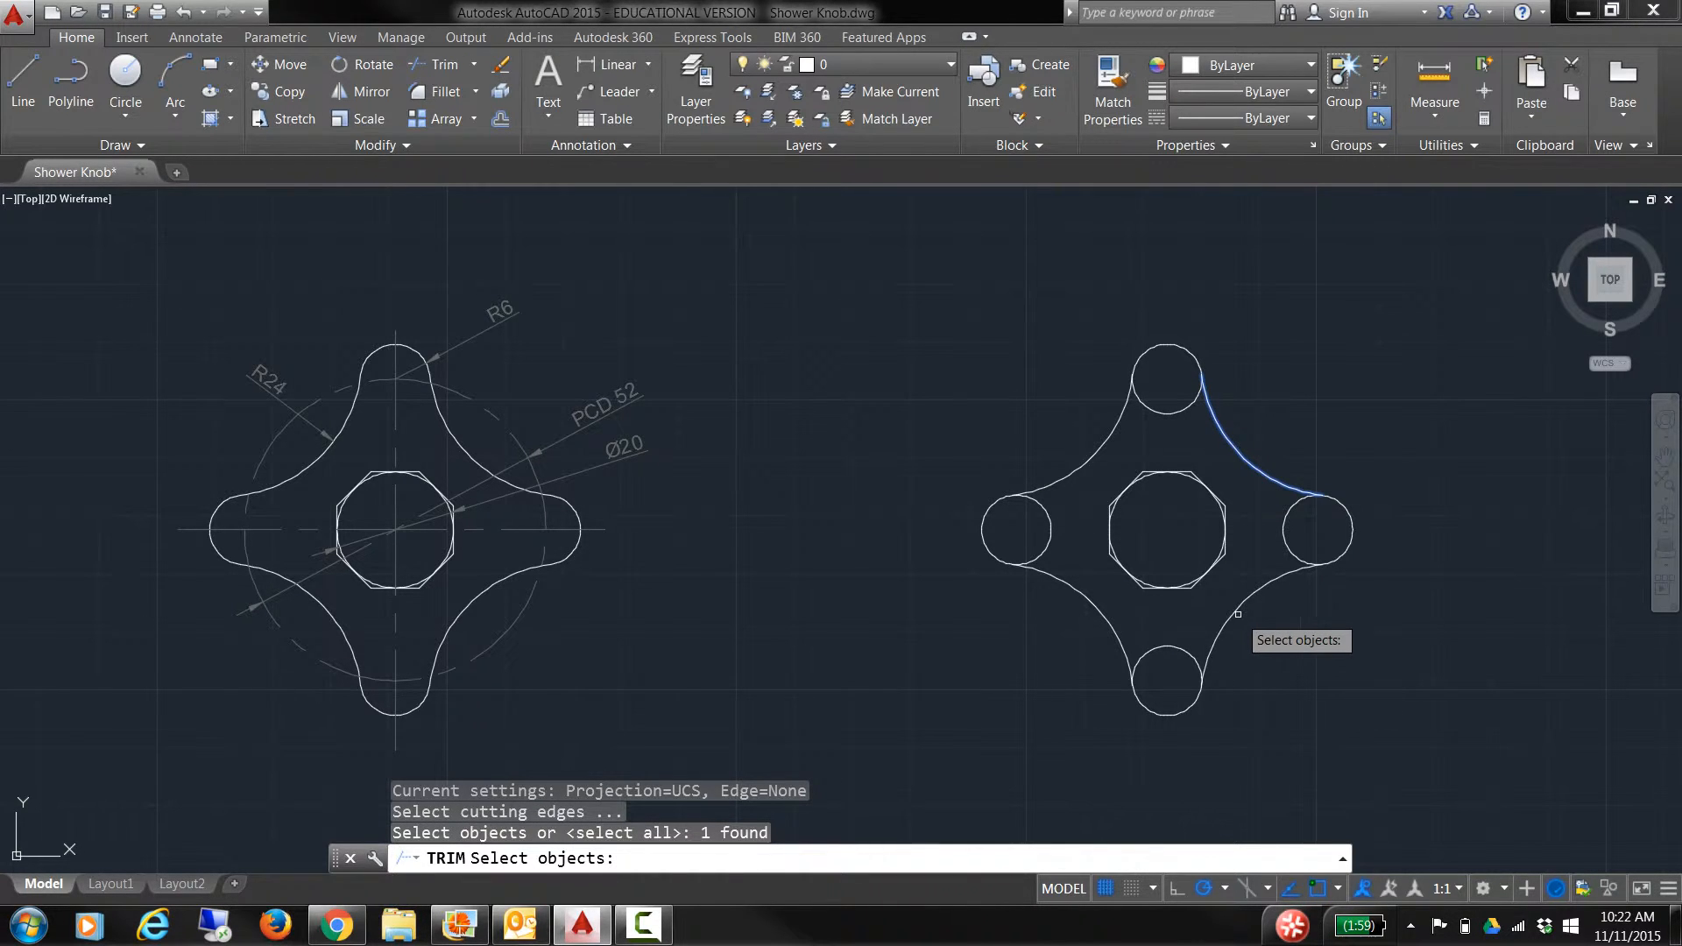
pyautogui.click(1238, 614)
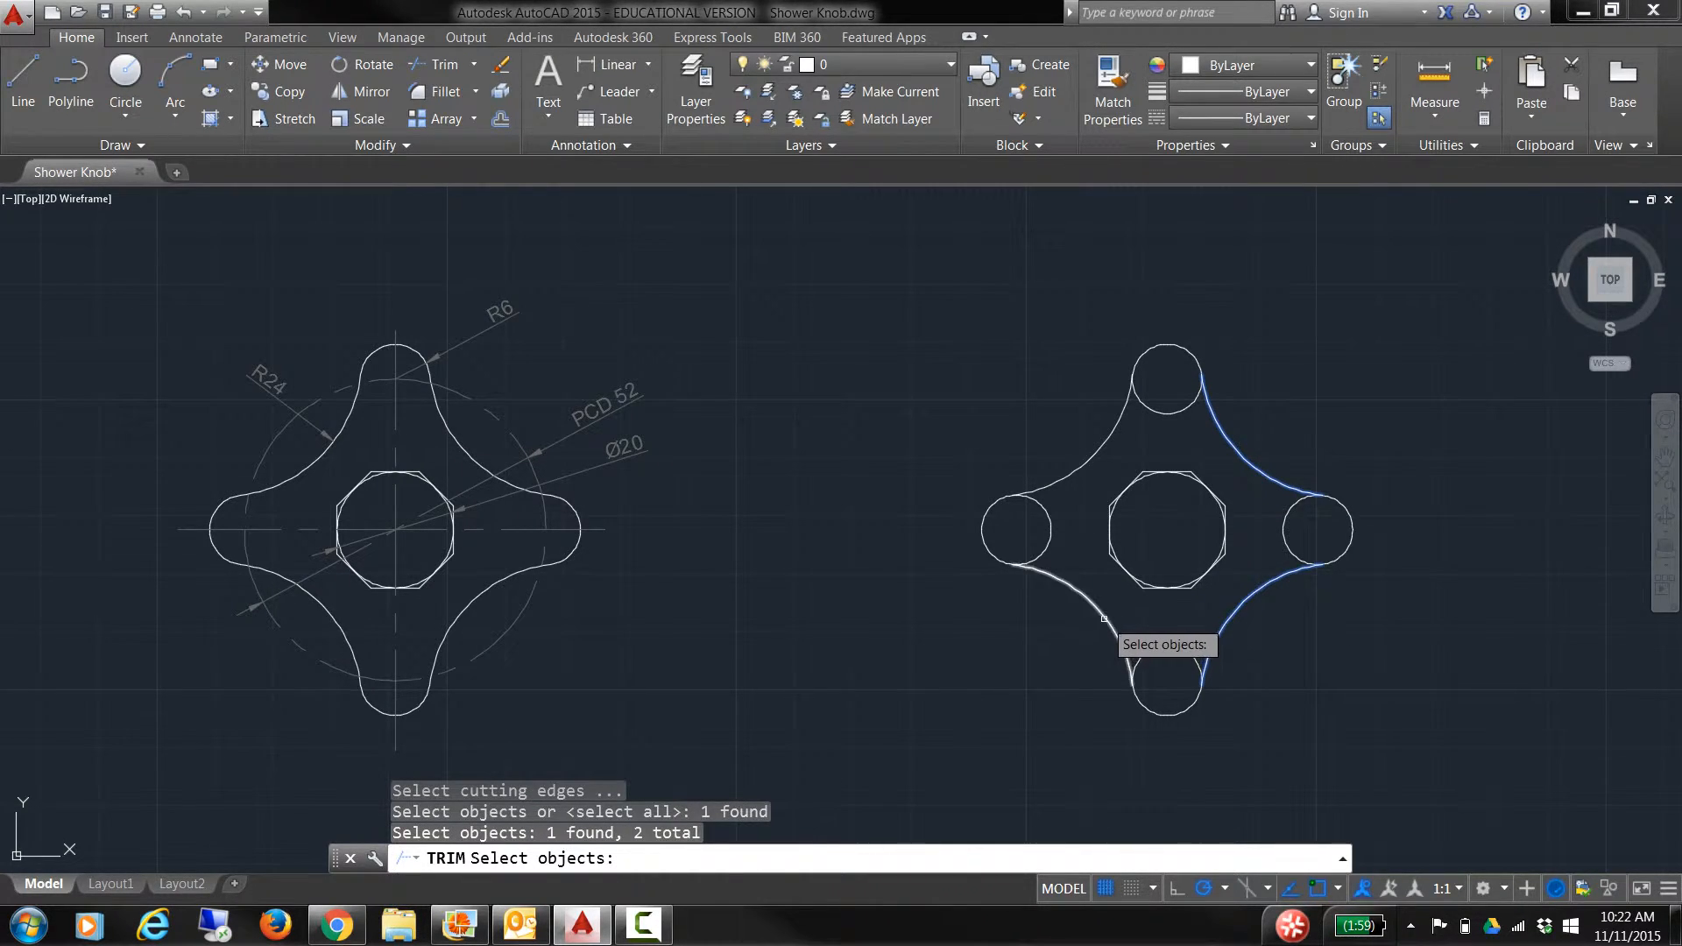
pyautogui.click(1104, 619)
pyautogui.click(1062, 455)
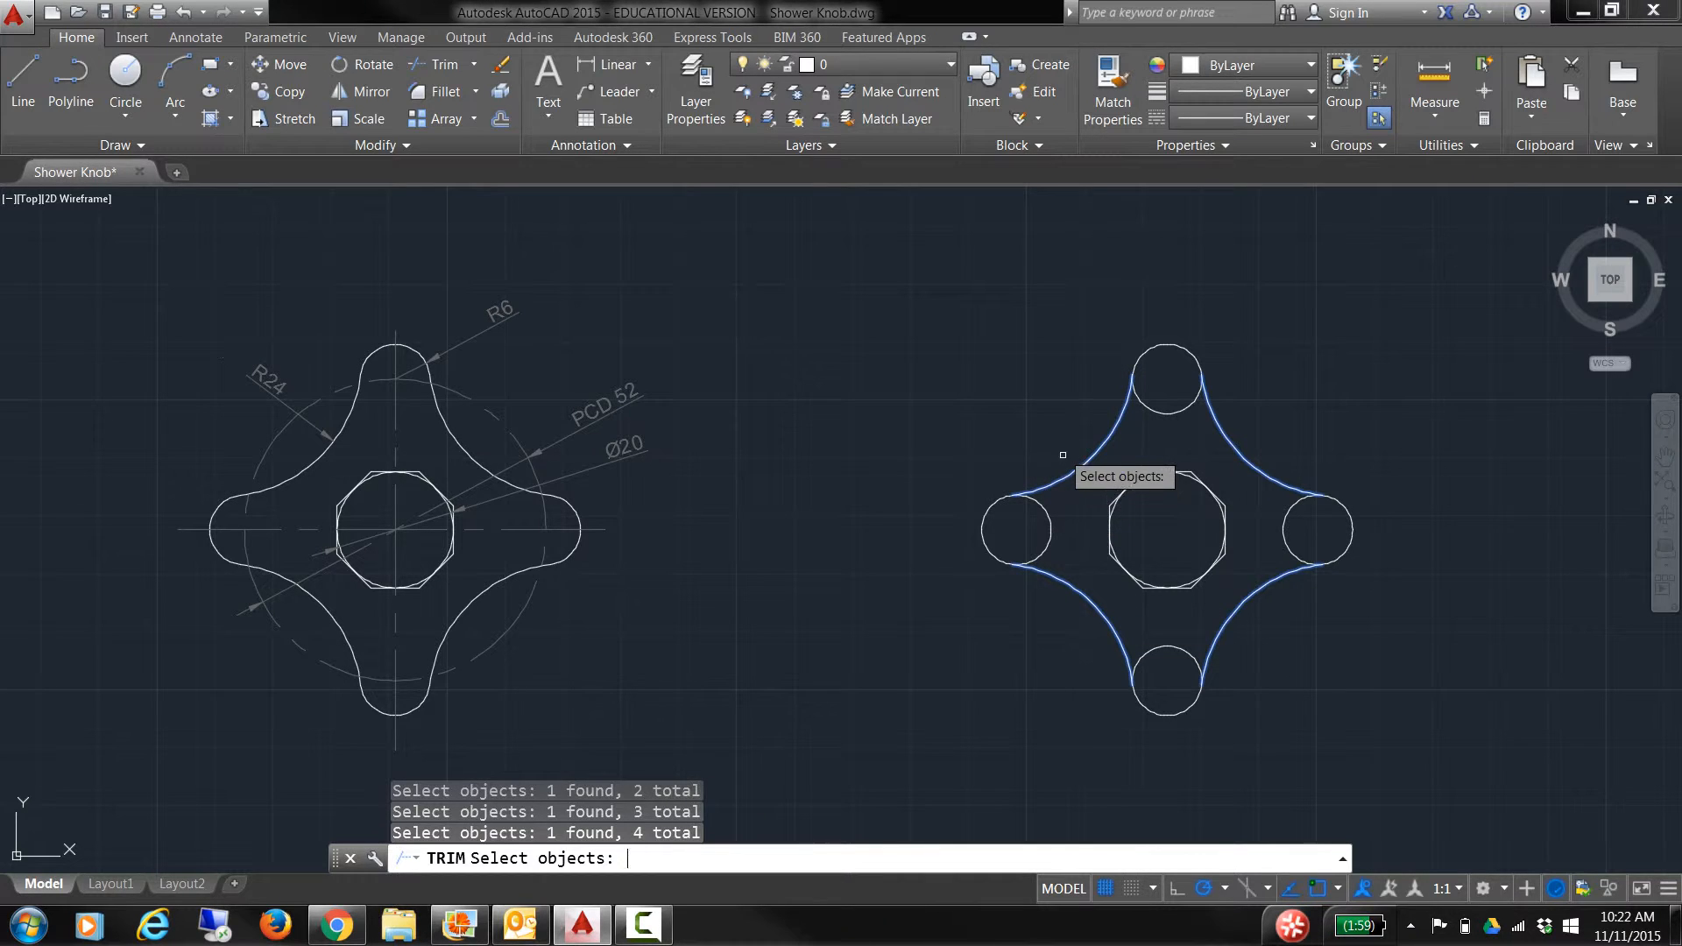
pyautogui.press('Return')
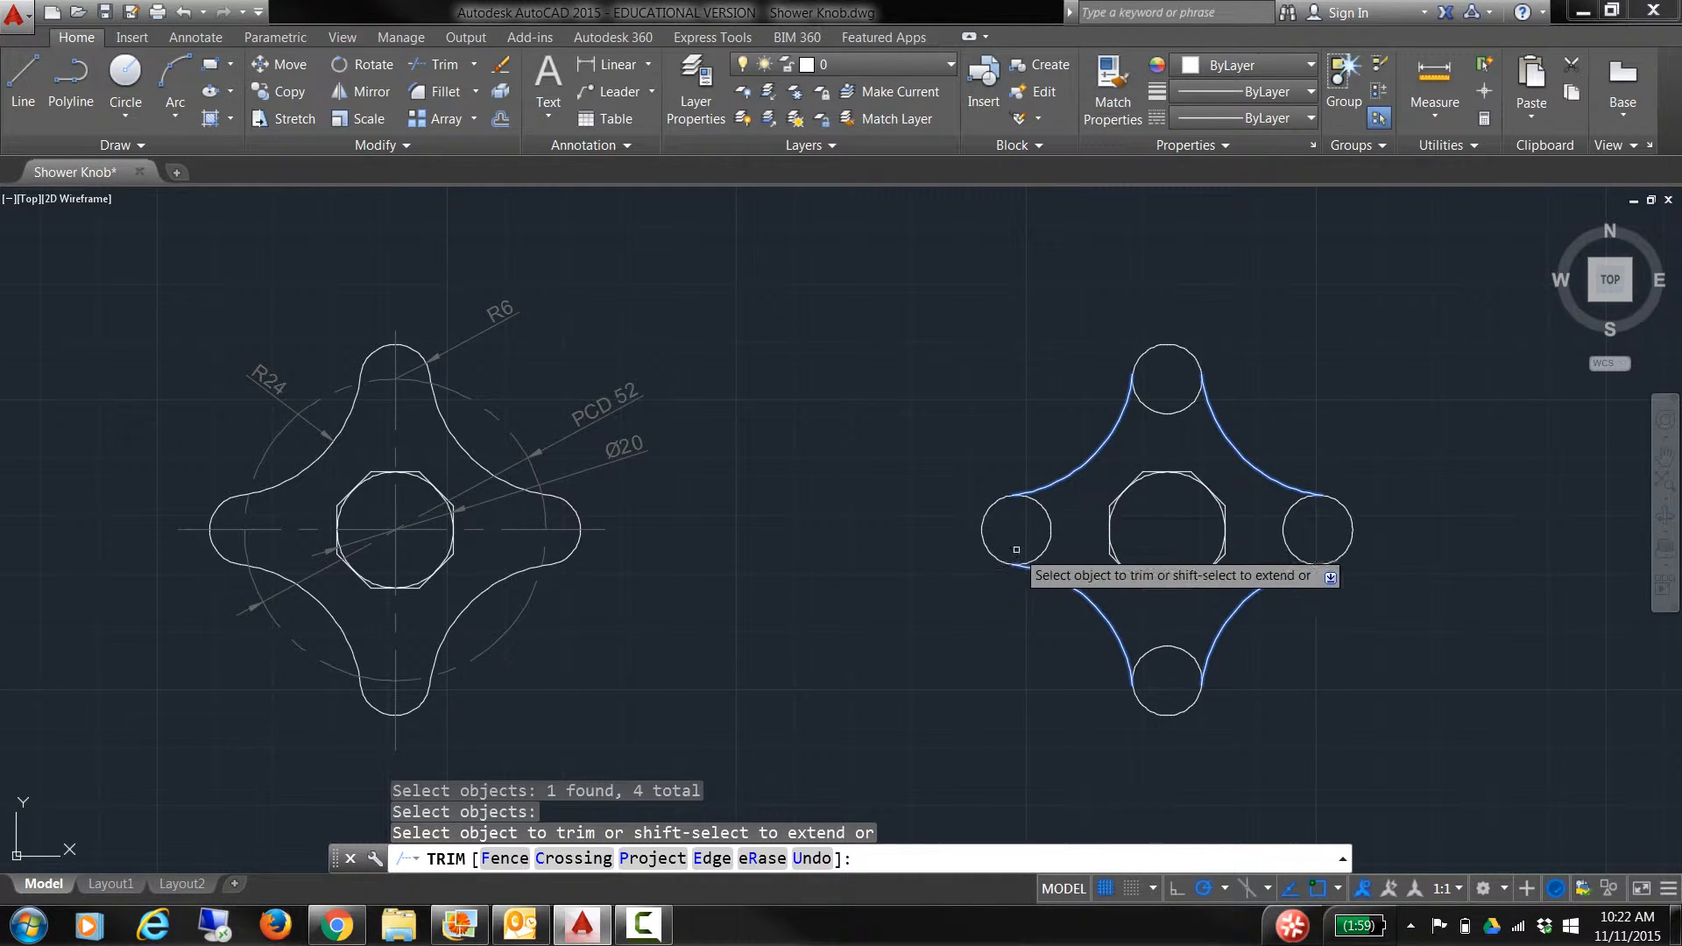
# Step: Trim away the inner arcs of the left, top, right and bottom lobe circles
pyautogui.click(1049, 537)
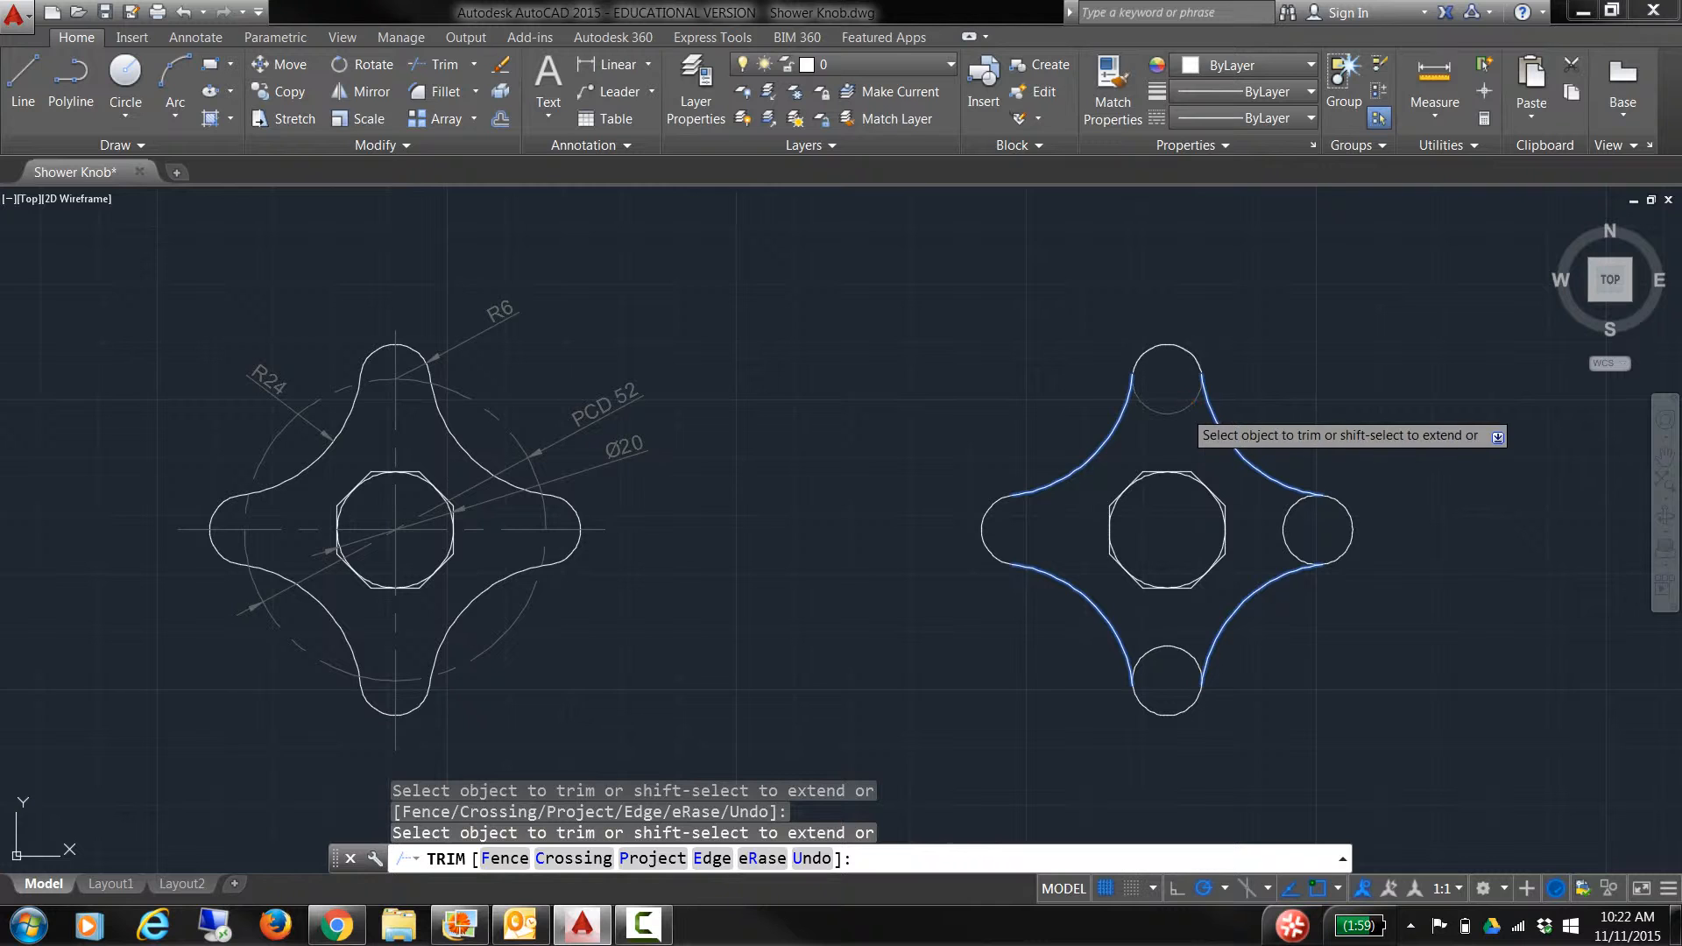
pyautogui.click(1183, 411)
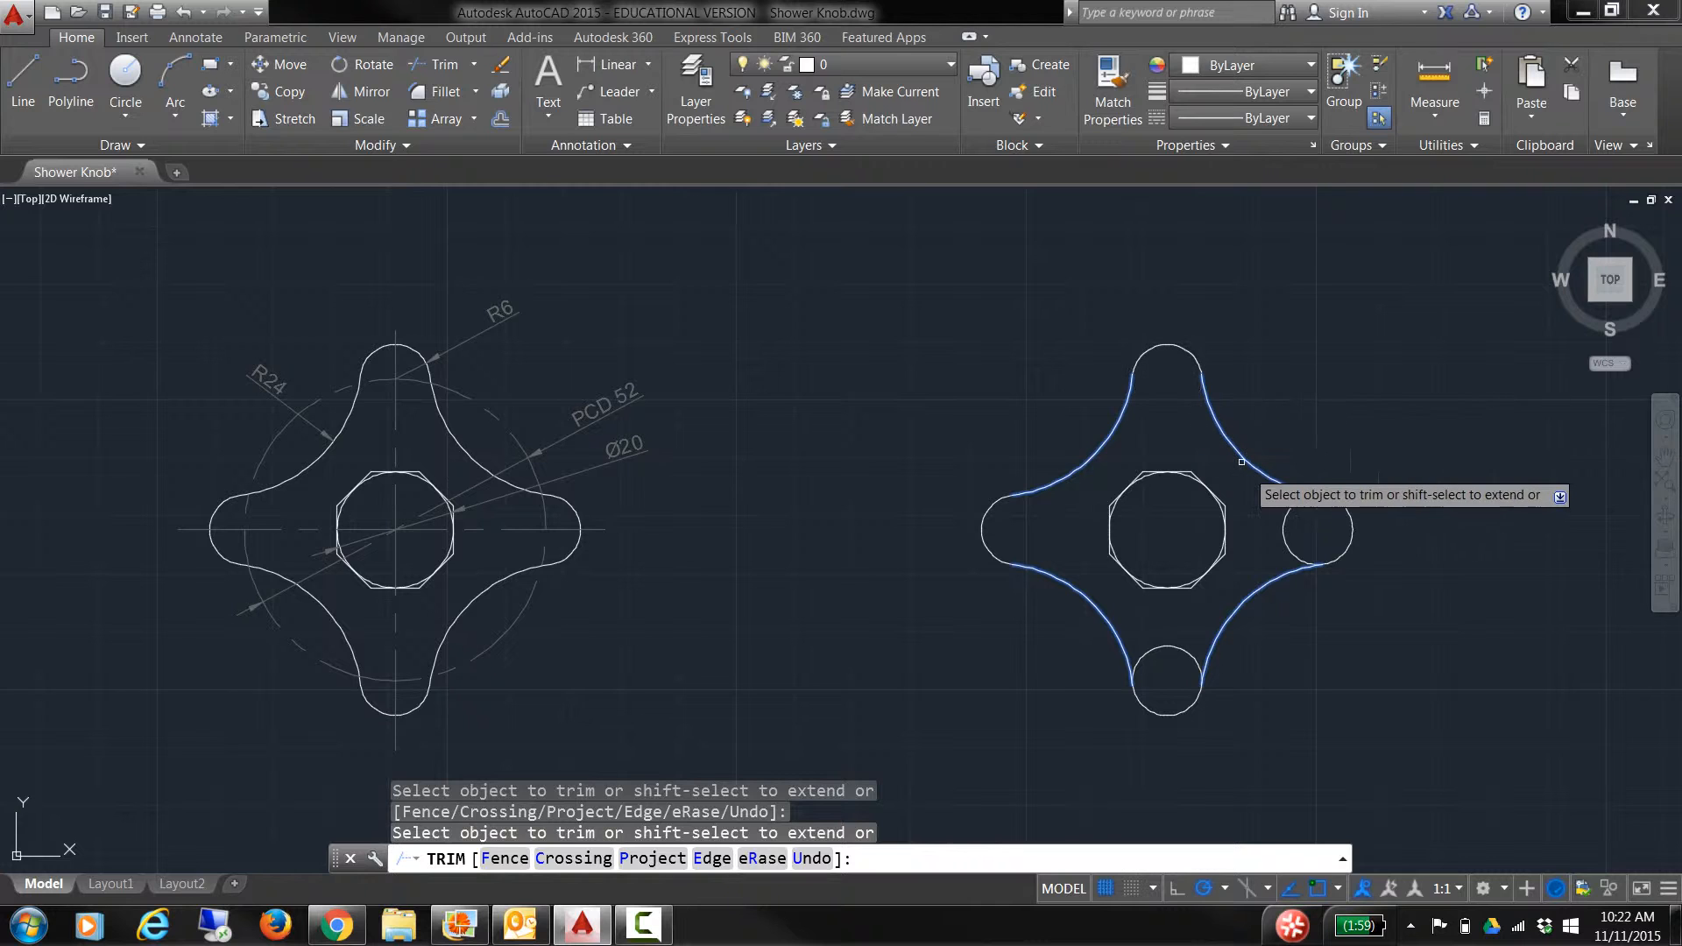
pyautogui.click(1291, 519)
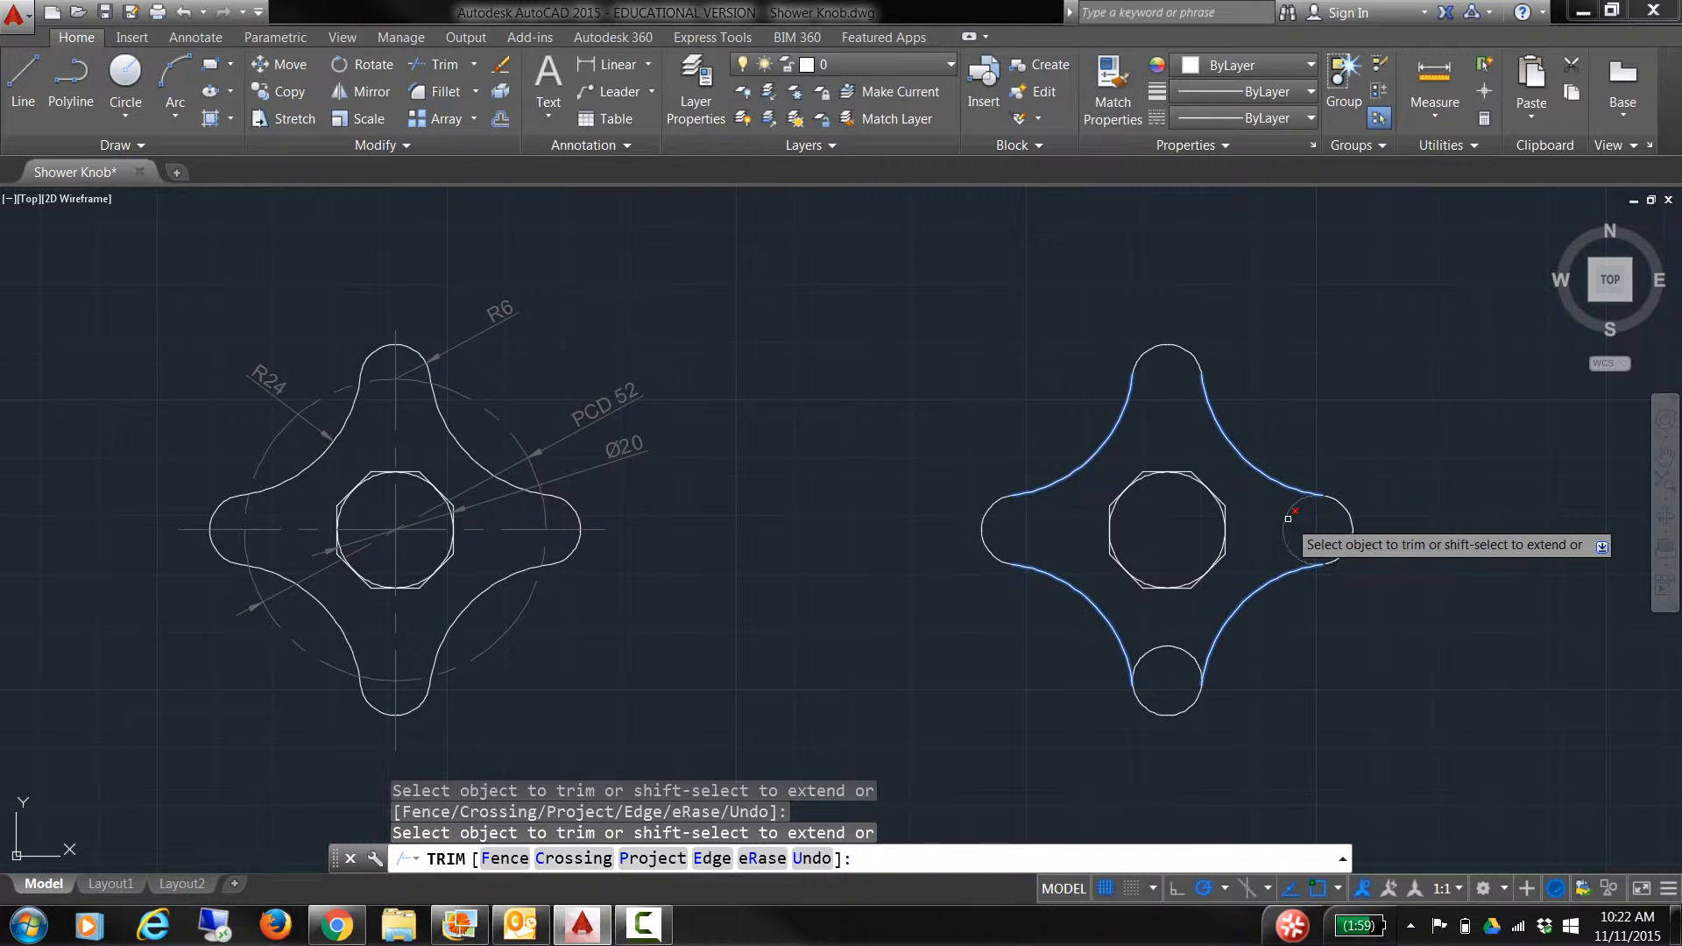
pyautogui.click(1179, 647)
pyautogui.press('Return')
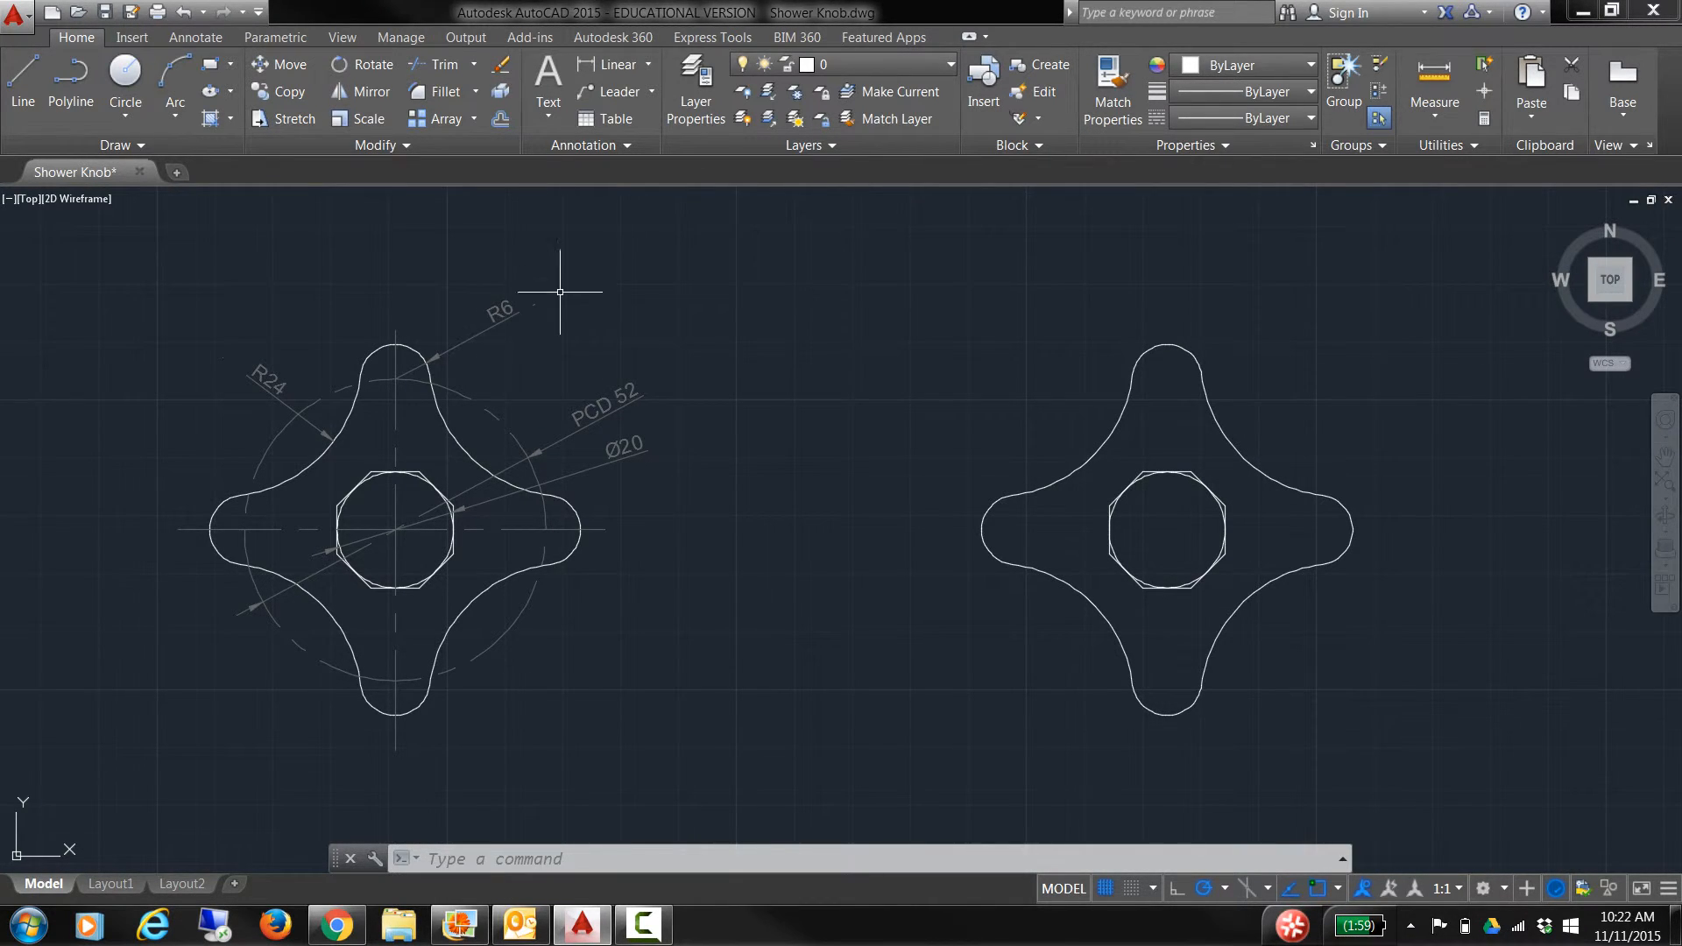
pyautogui.click(890, 62)
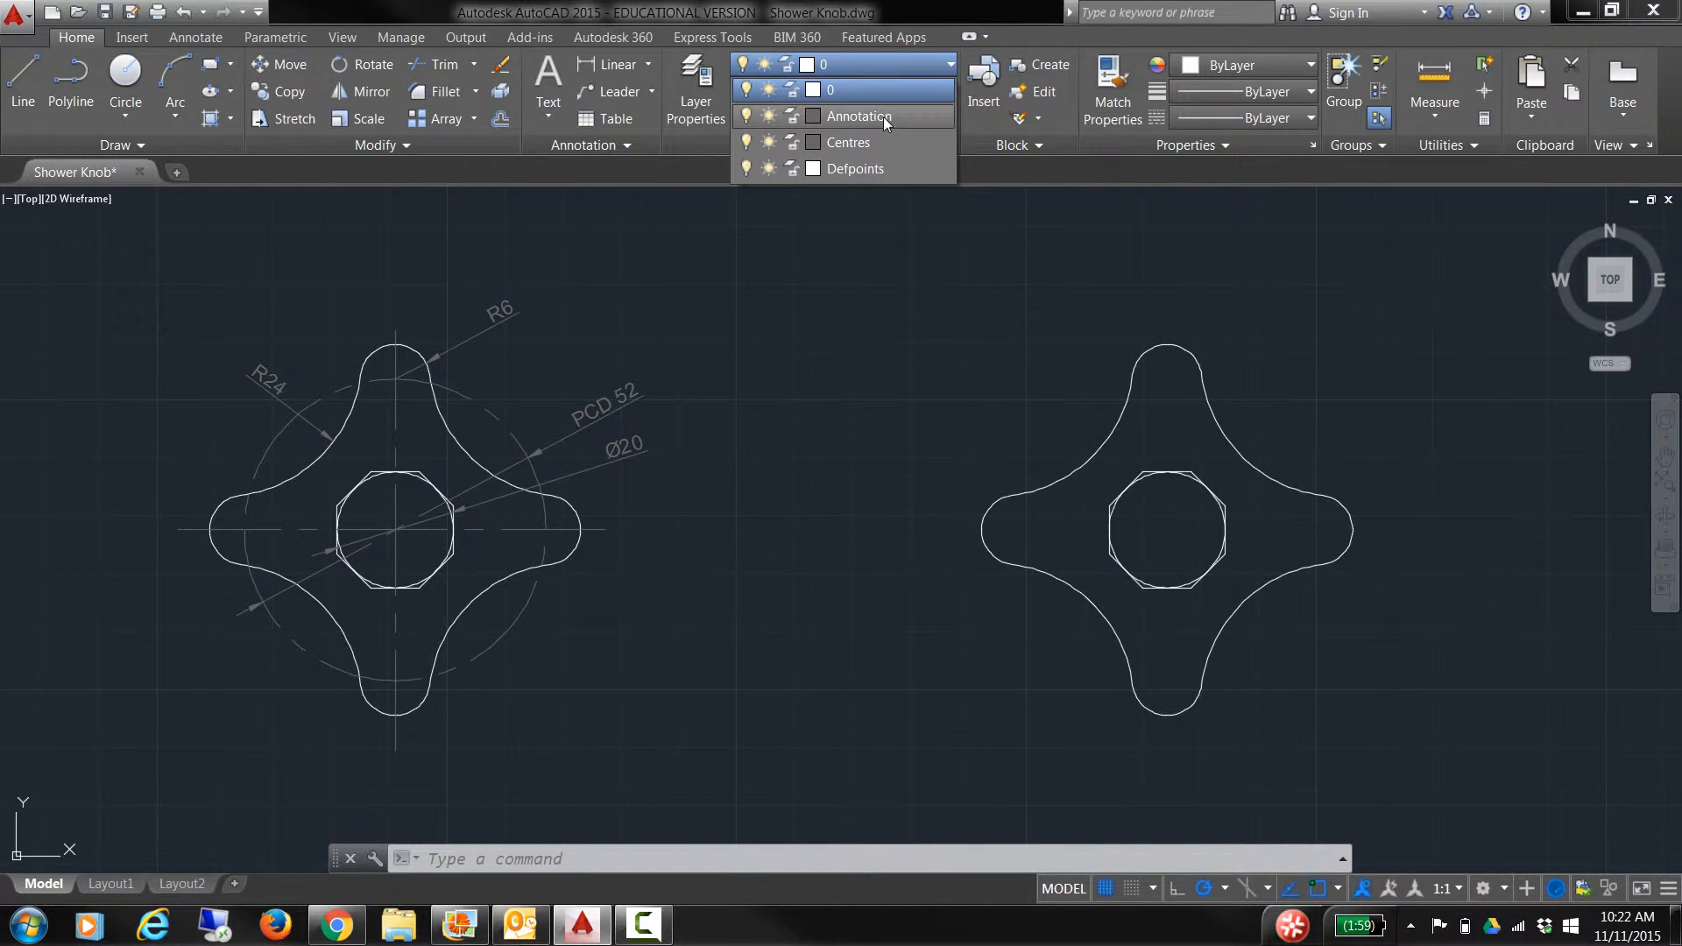
# Step: On the Annotation layer, dimension the upper-right arc as R24 and the top lobe as R6
pyautogui.click(883, 116)
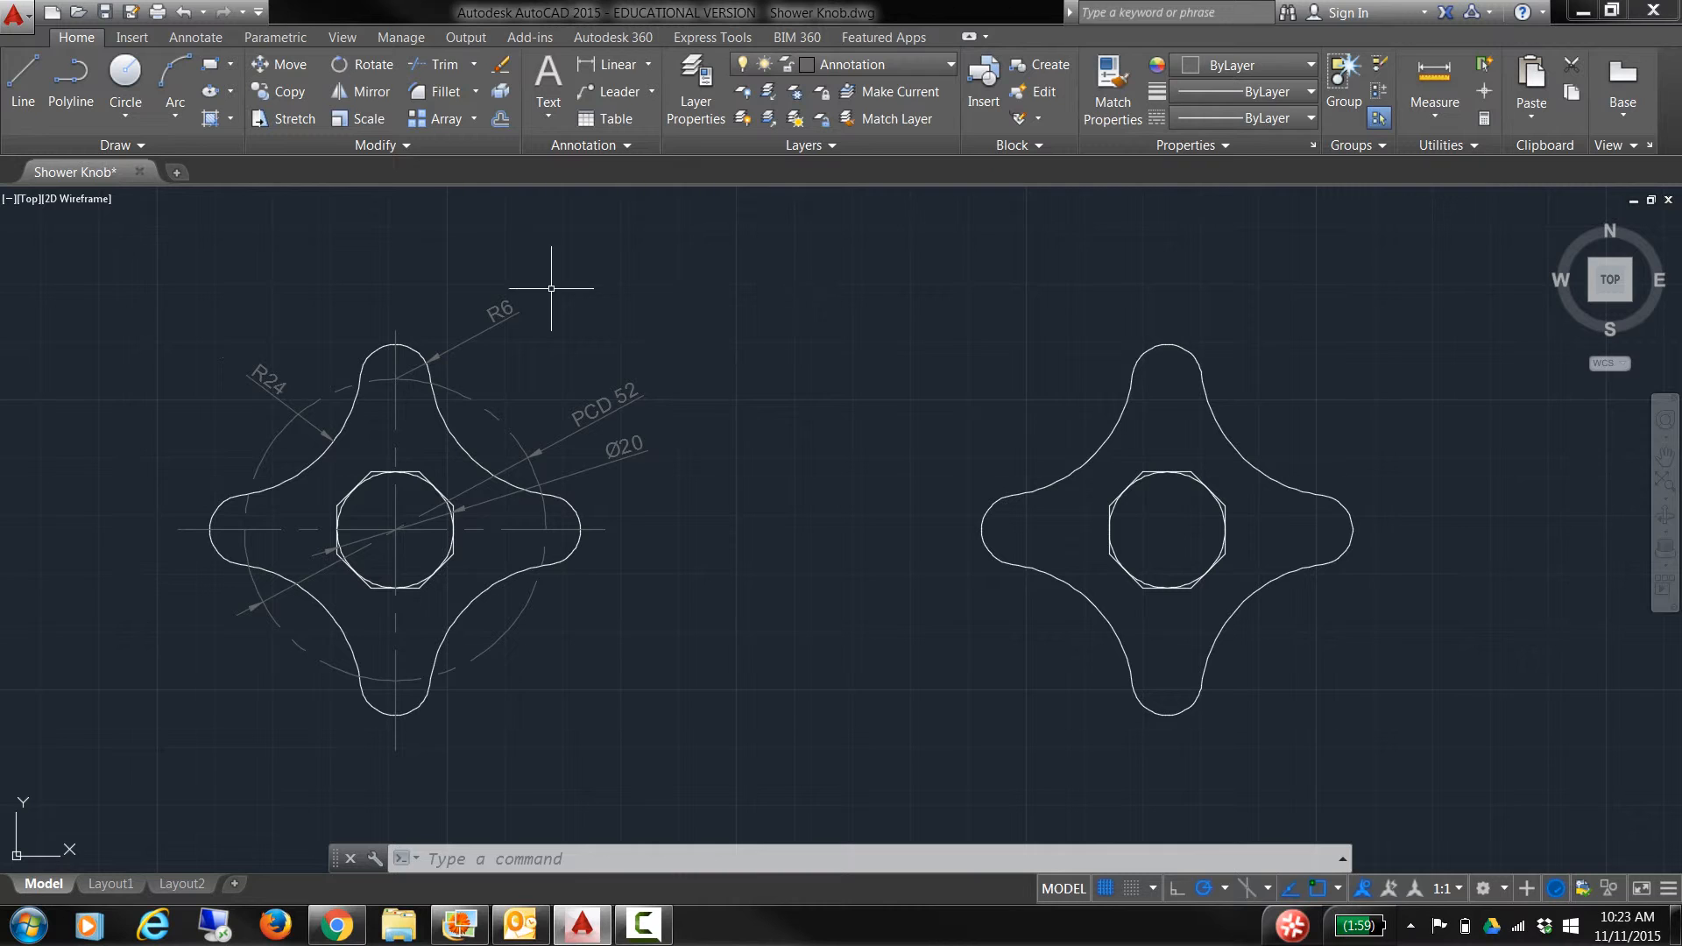
pyautogui.click(650, 64)
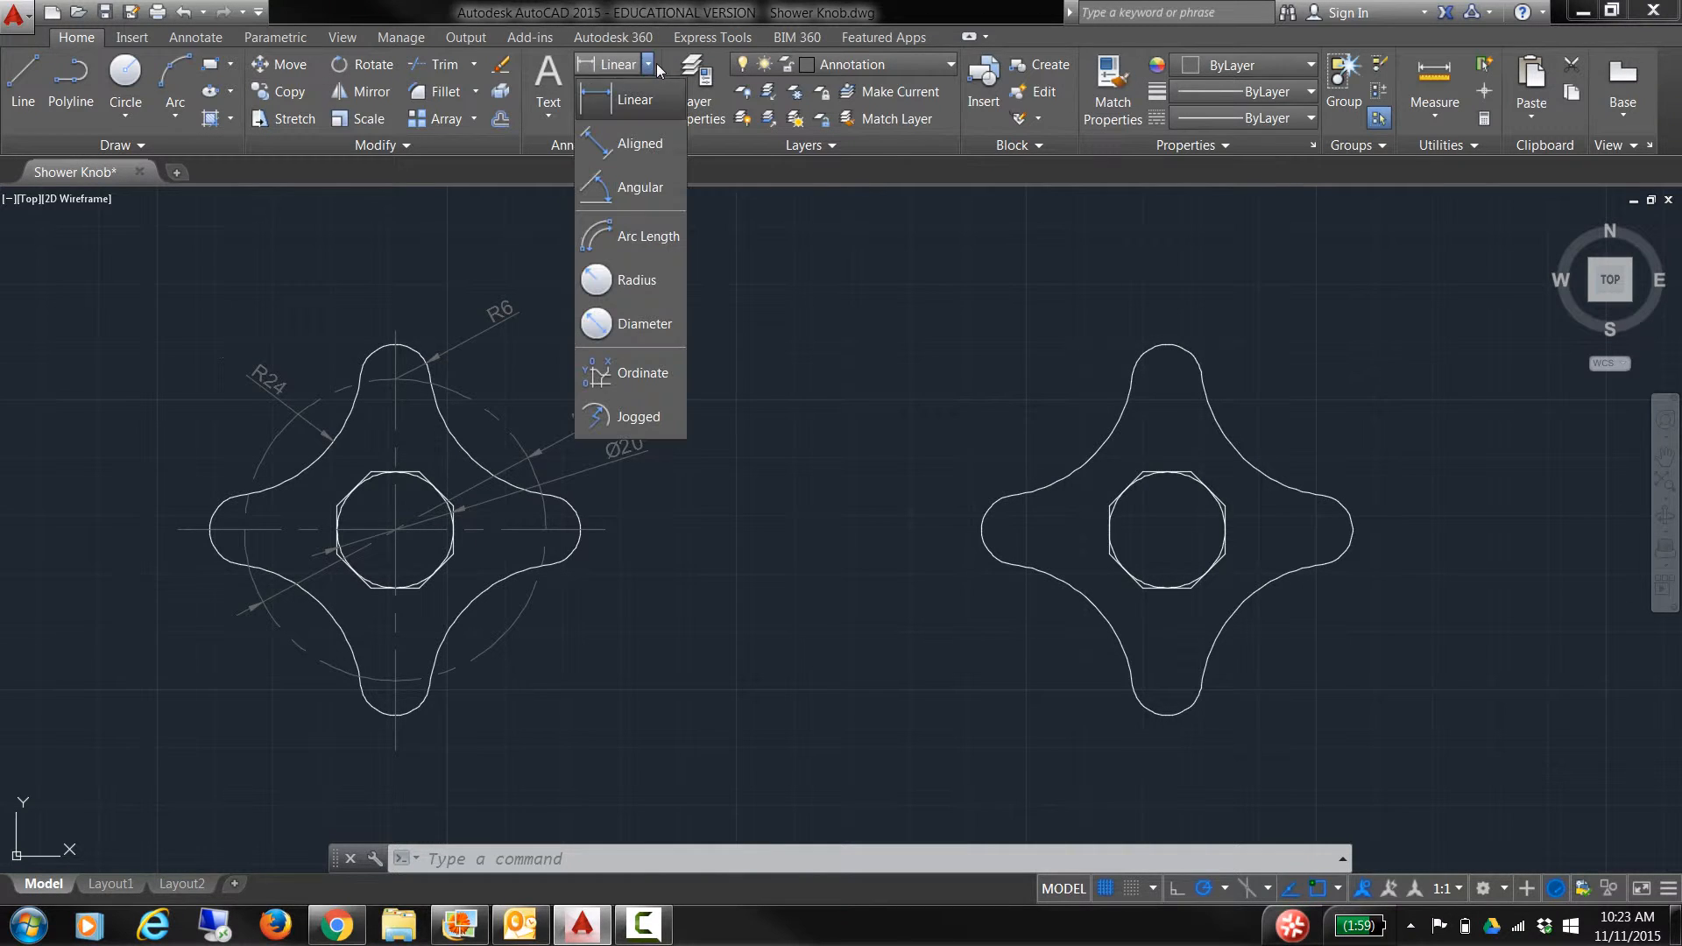
pyautogui.click(626, 285)
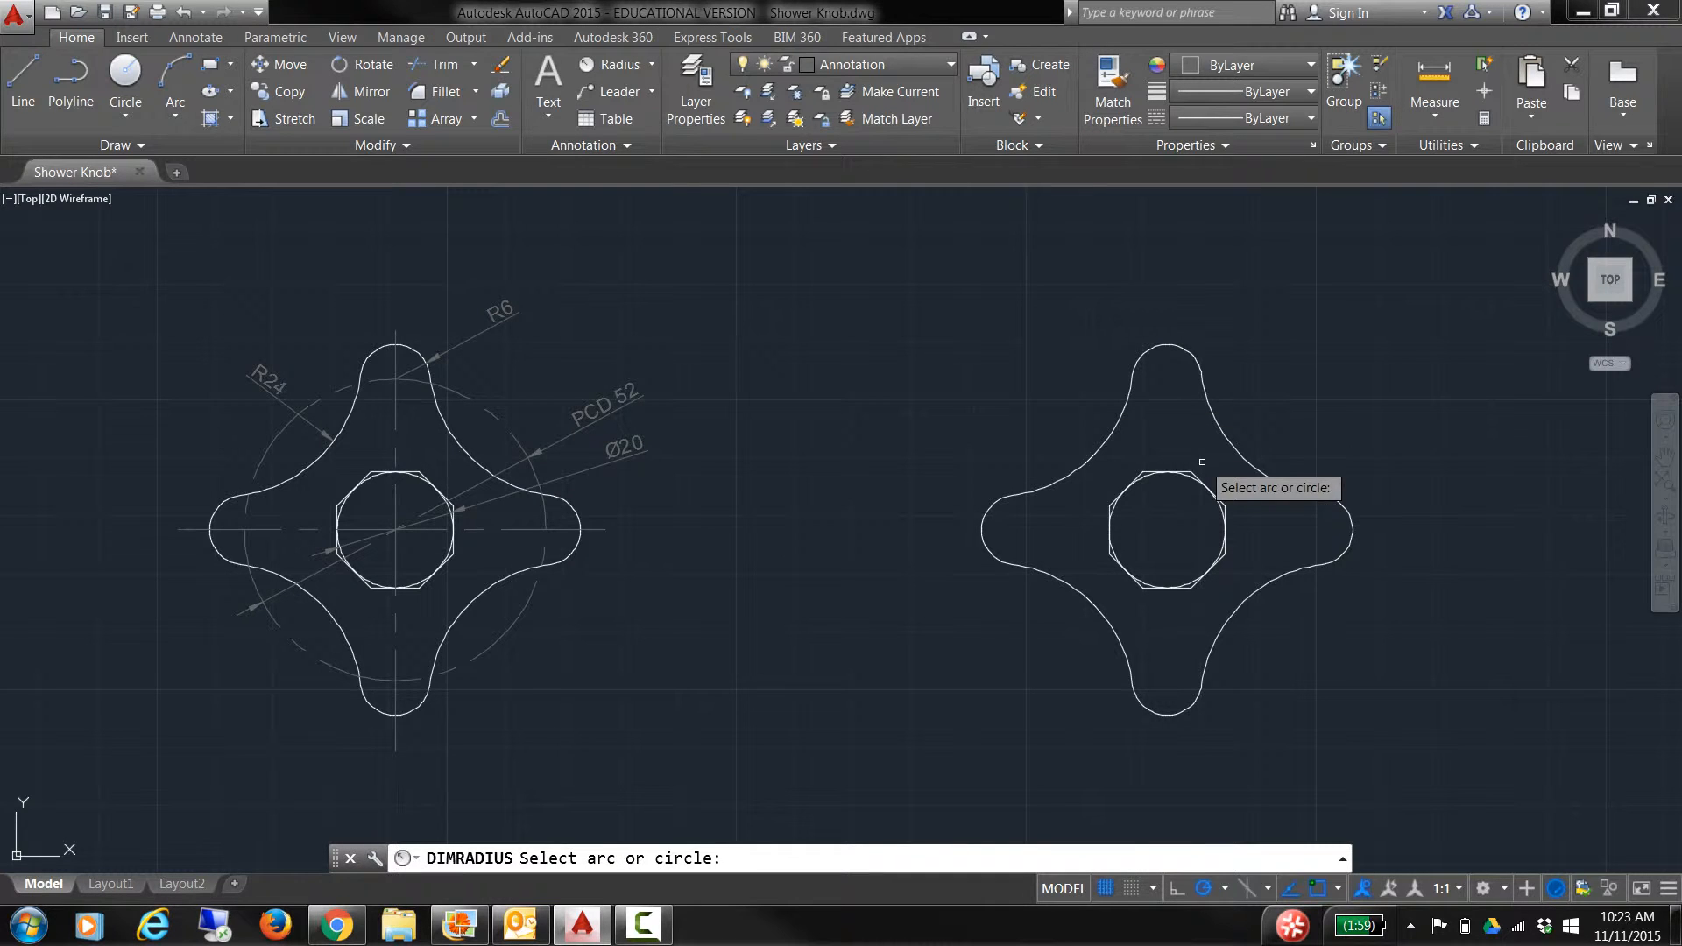
pyautogui.click(1233, 447)
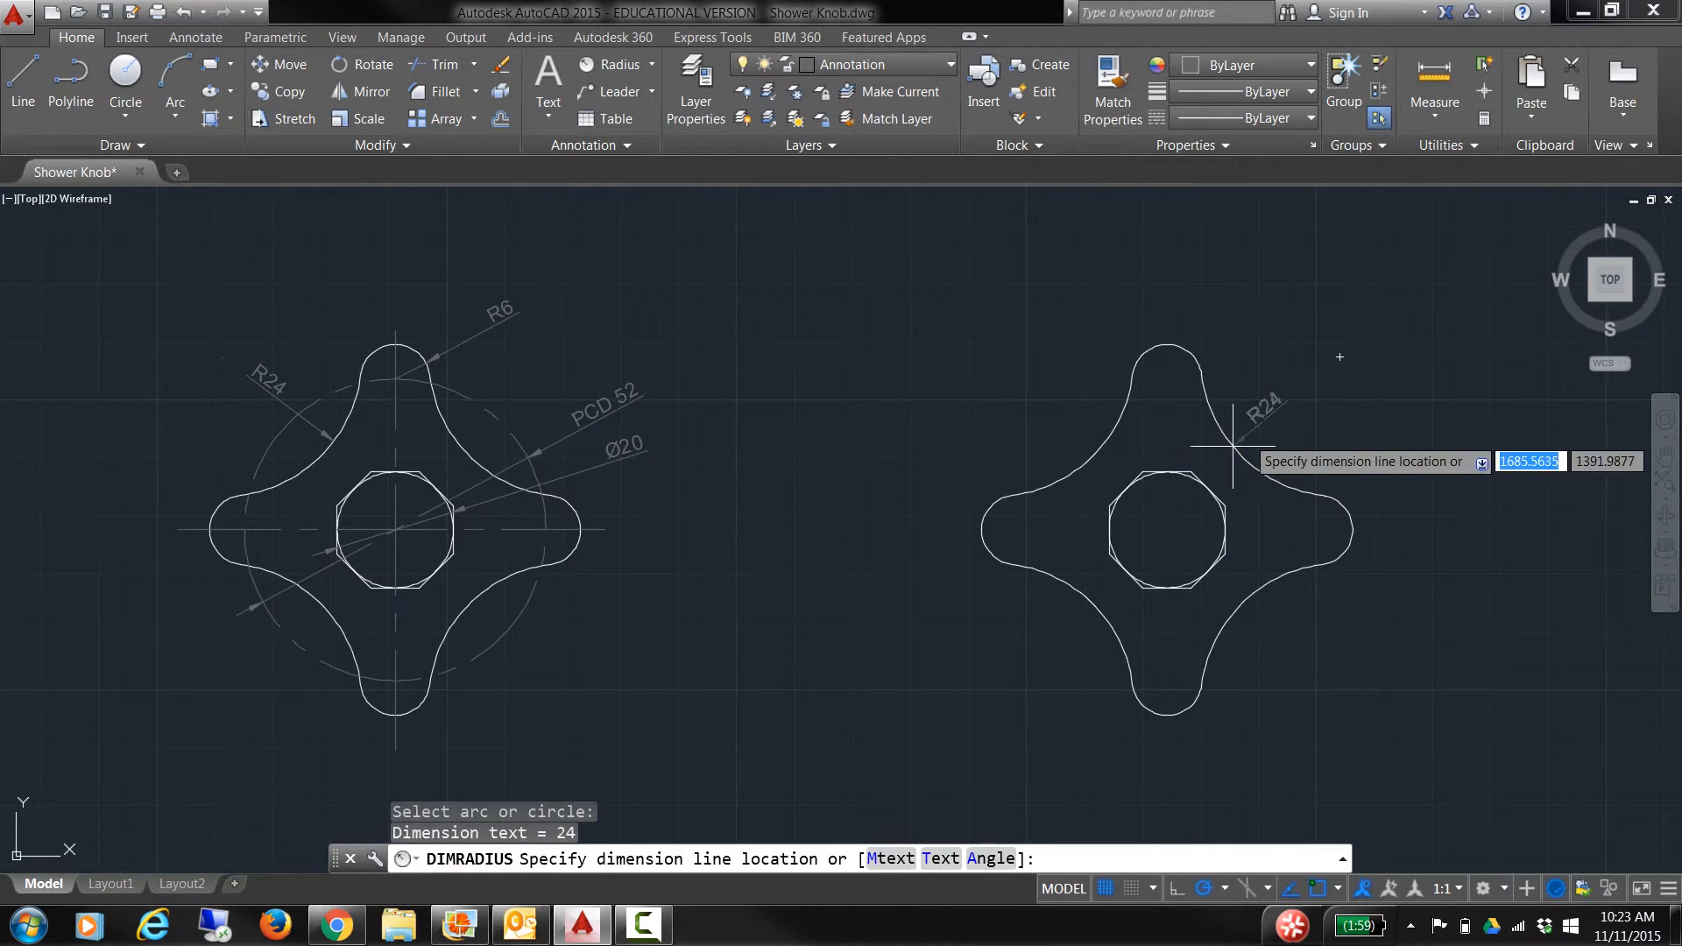
pyautogui.click(1303, 386)
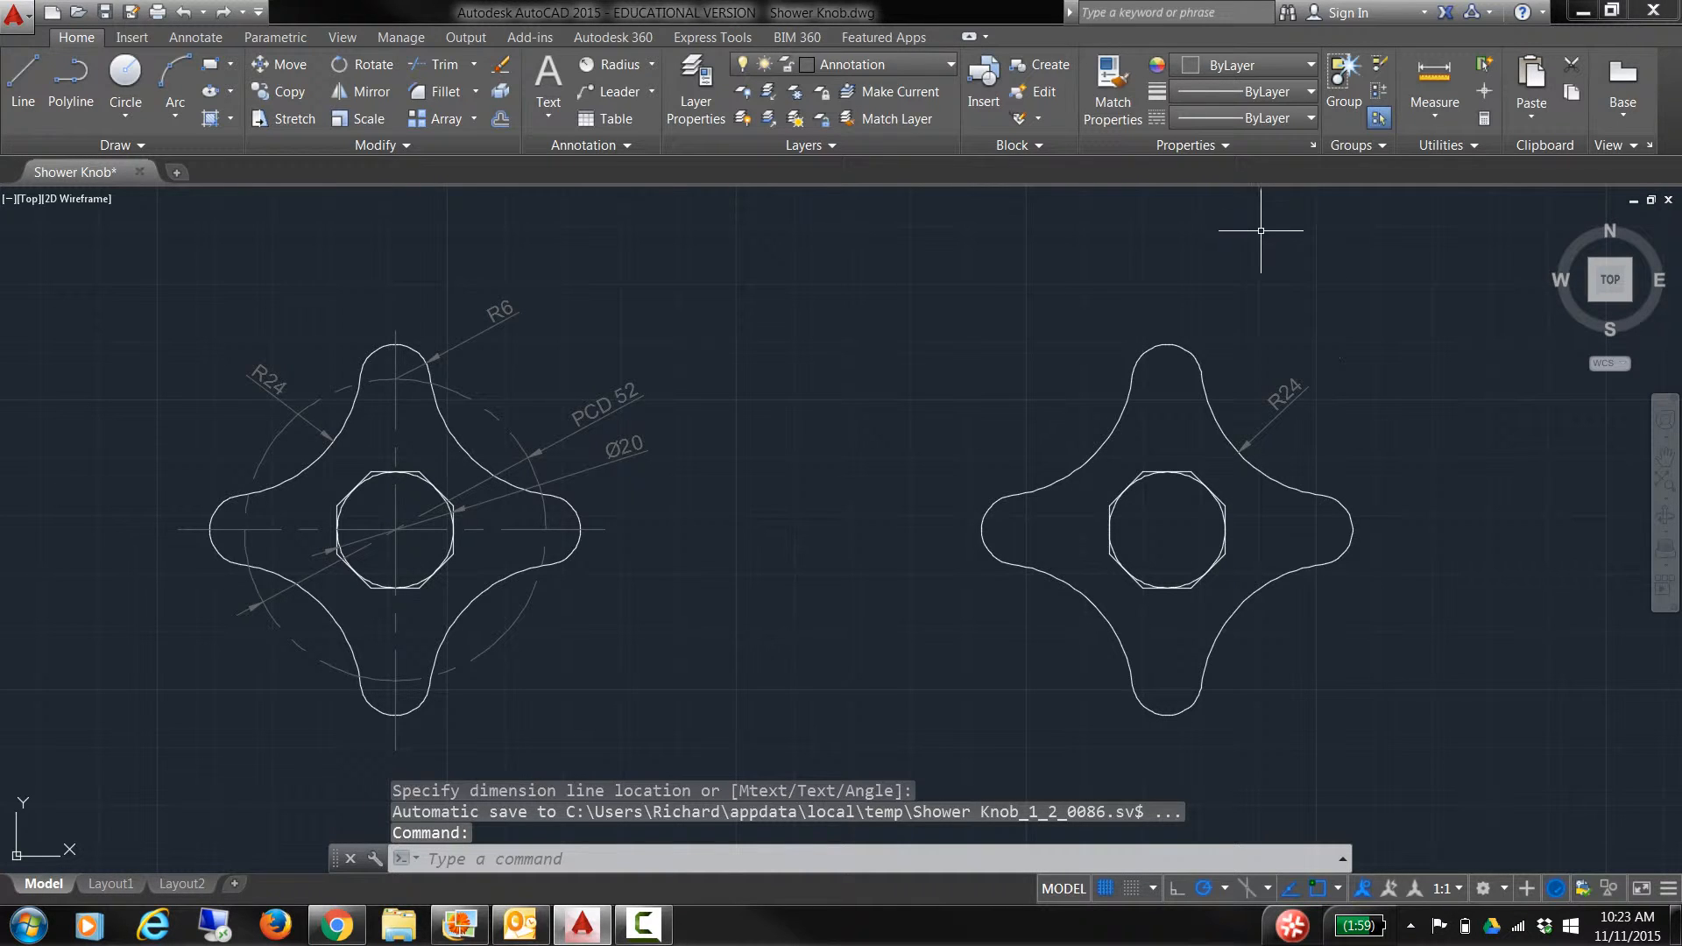
pyautogui.press('Return')
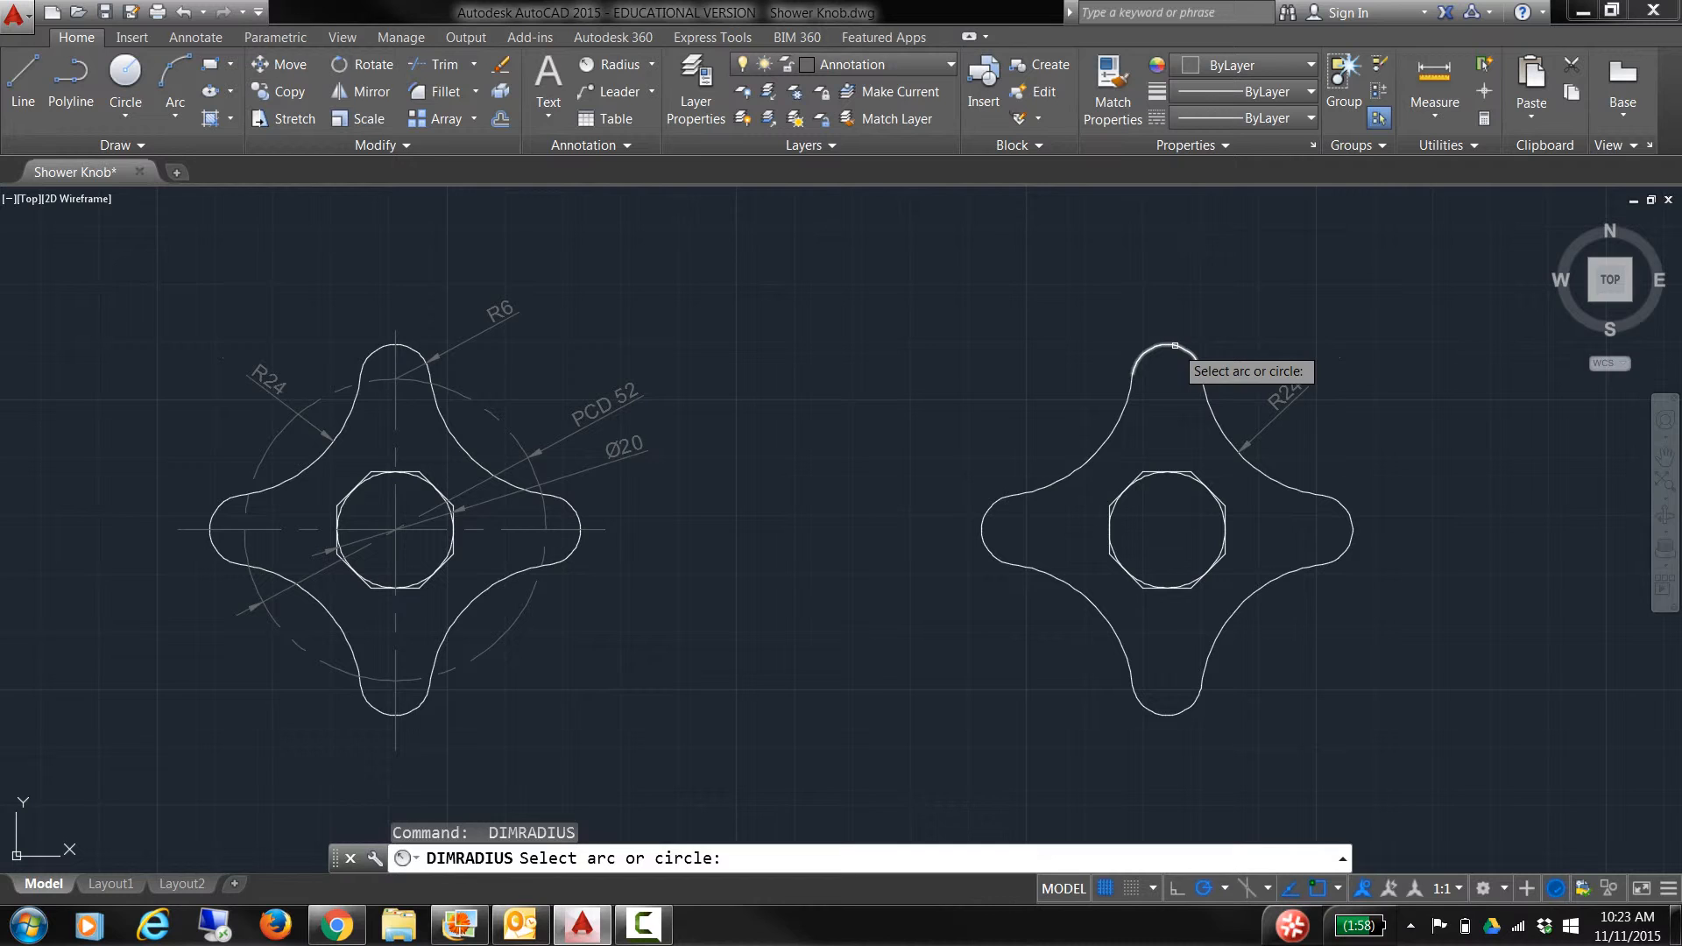
pyautogui.click(1175, 346)
pyautogui.click(1257, 276)
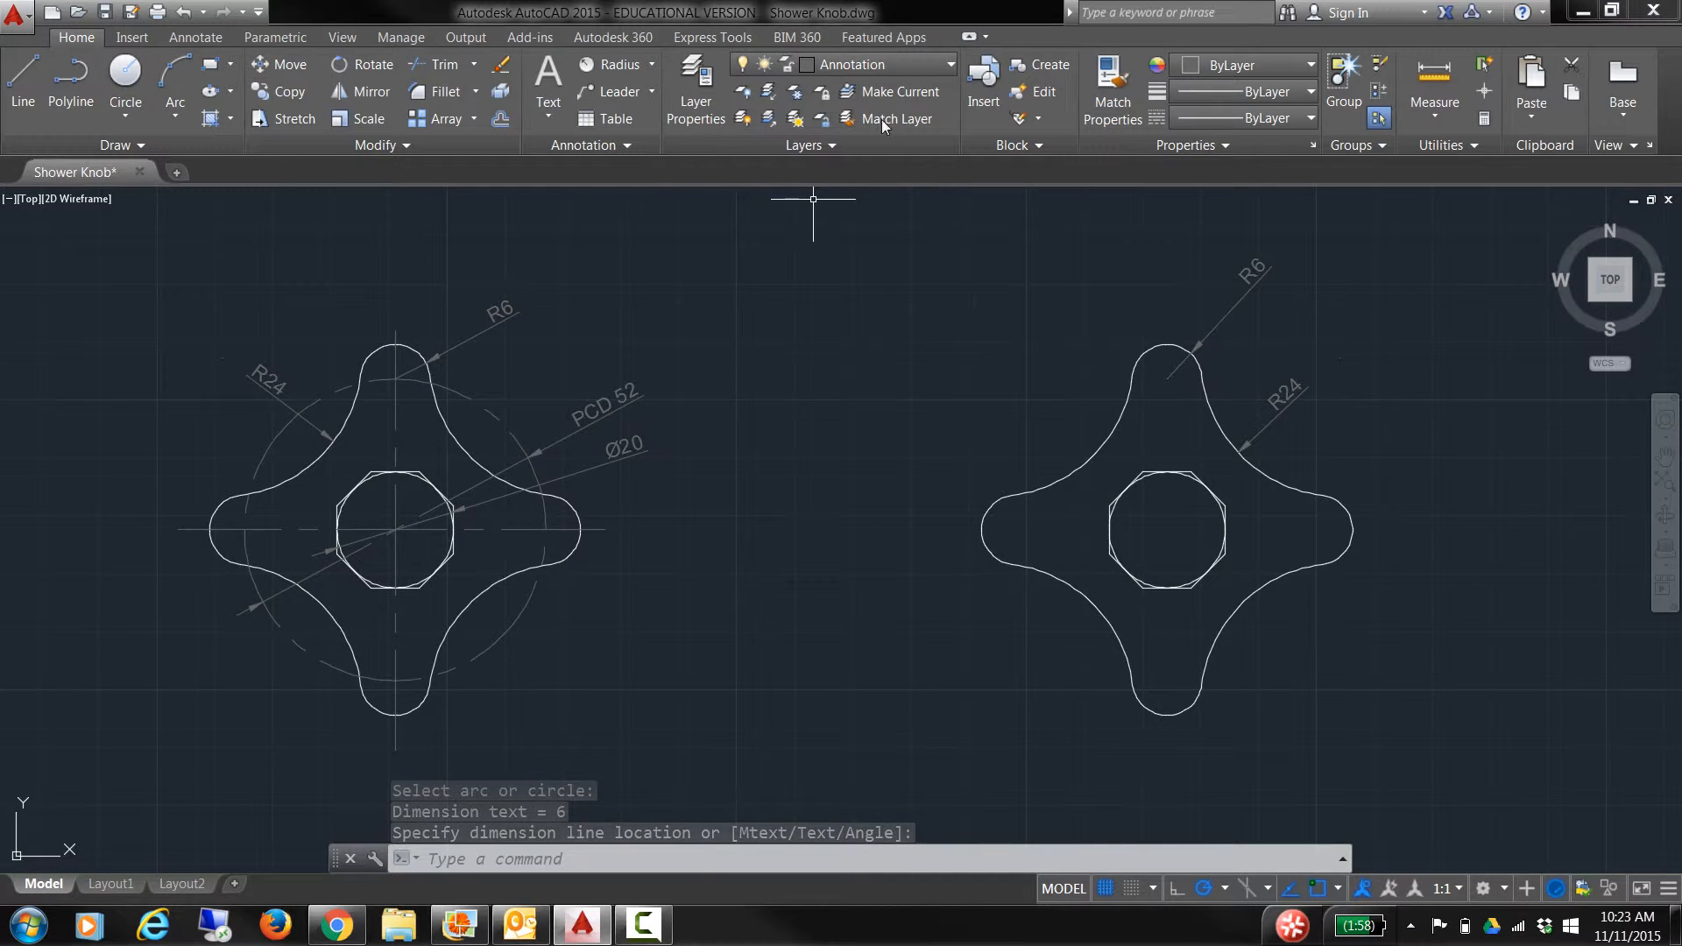
# Step: Add a Ø20 diameter dimension to the right knob's inner circle
pyautogui.click(650, 65)
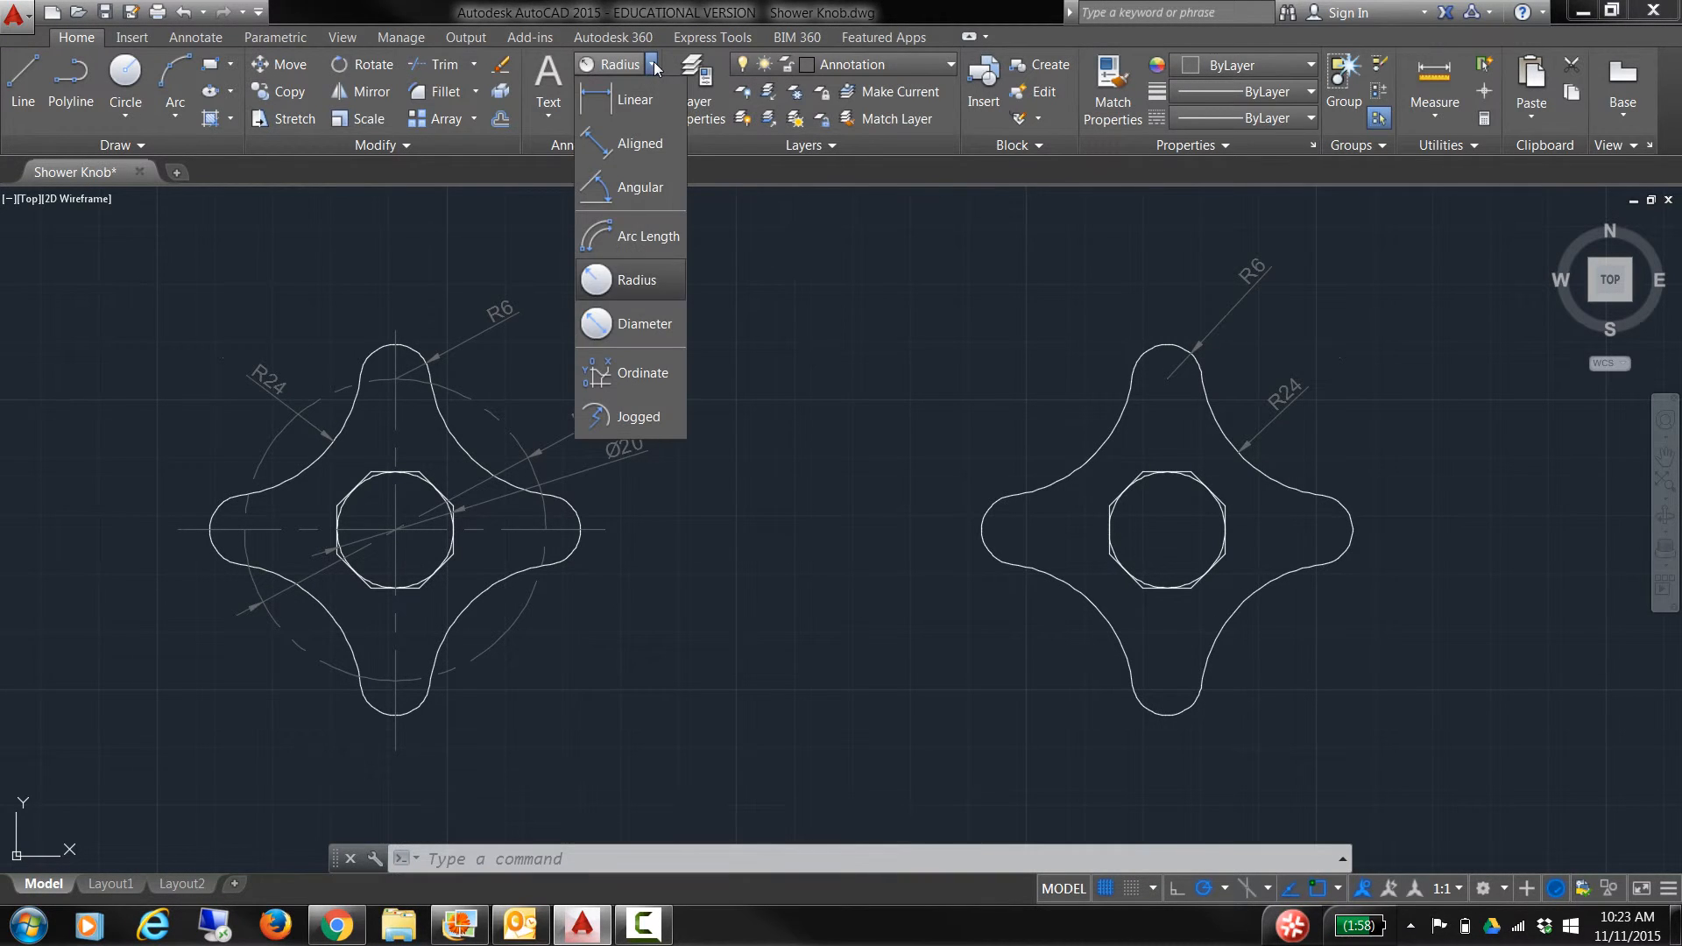
pyautogui.click(645, 324)
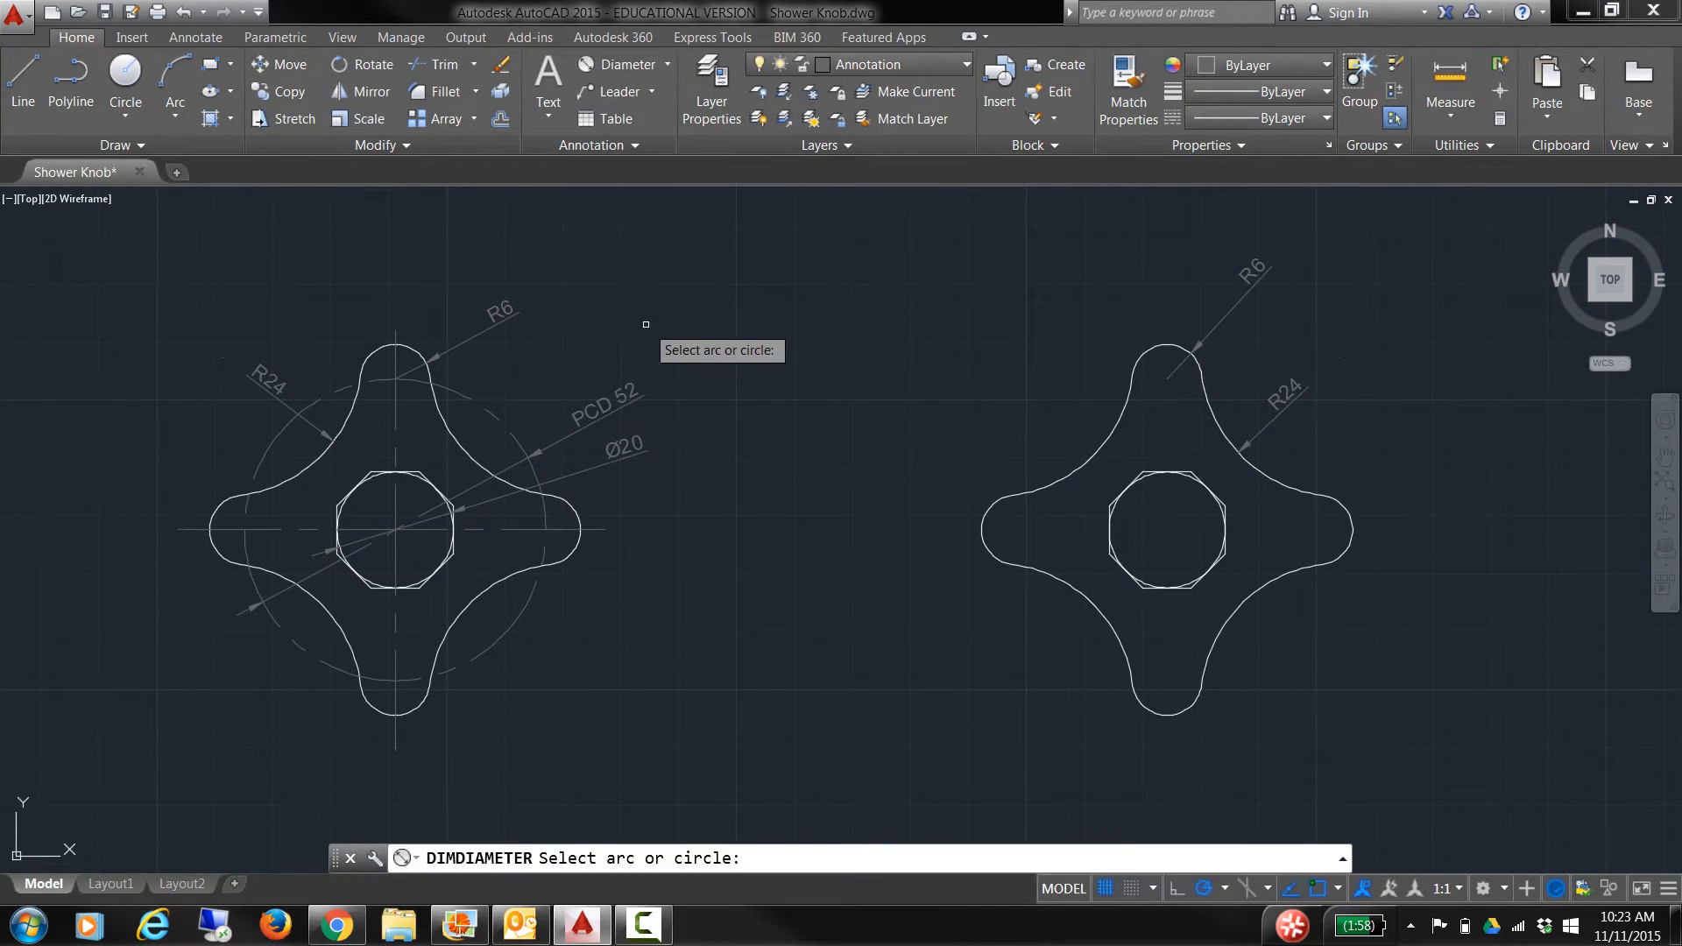
pyautogui.click(1191, 479)
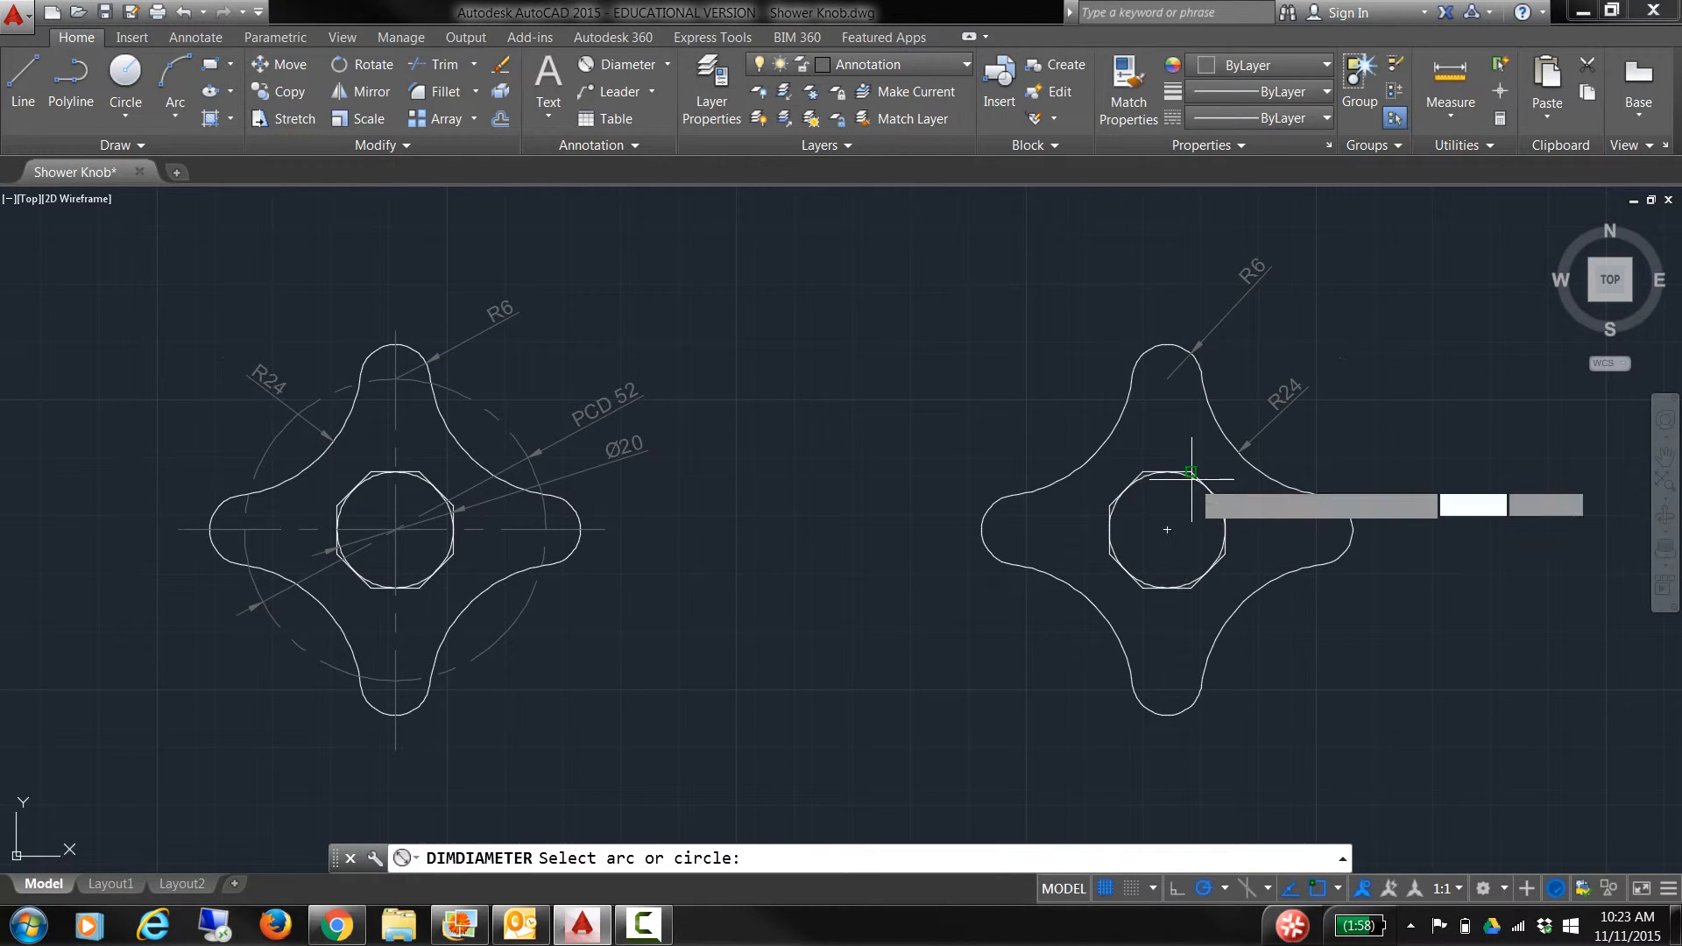
pyautogui.click(1357, 627)
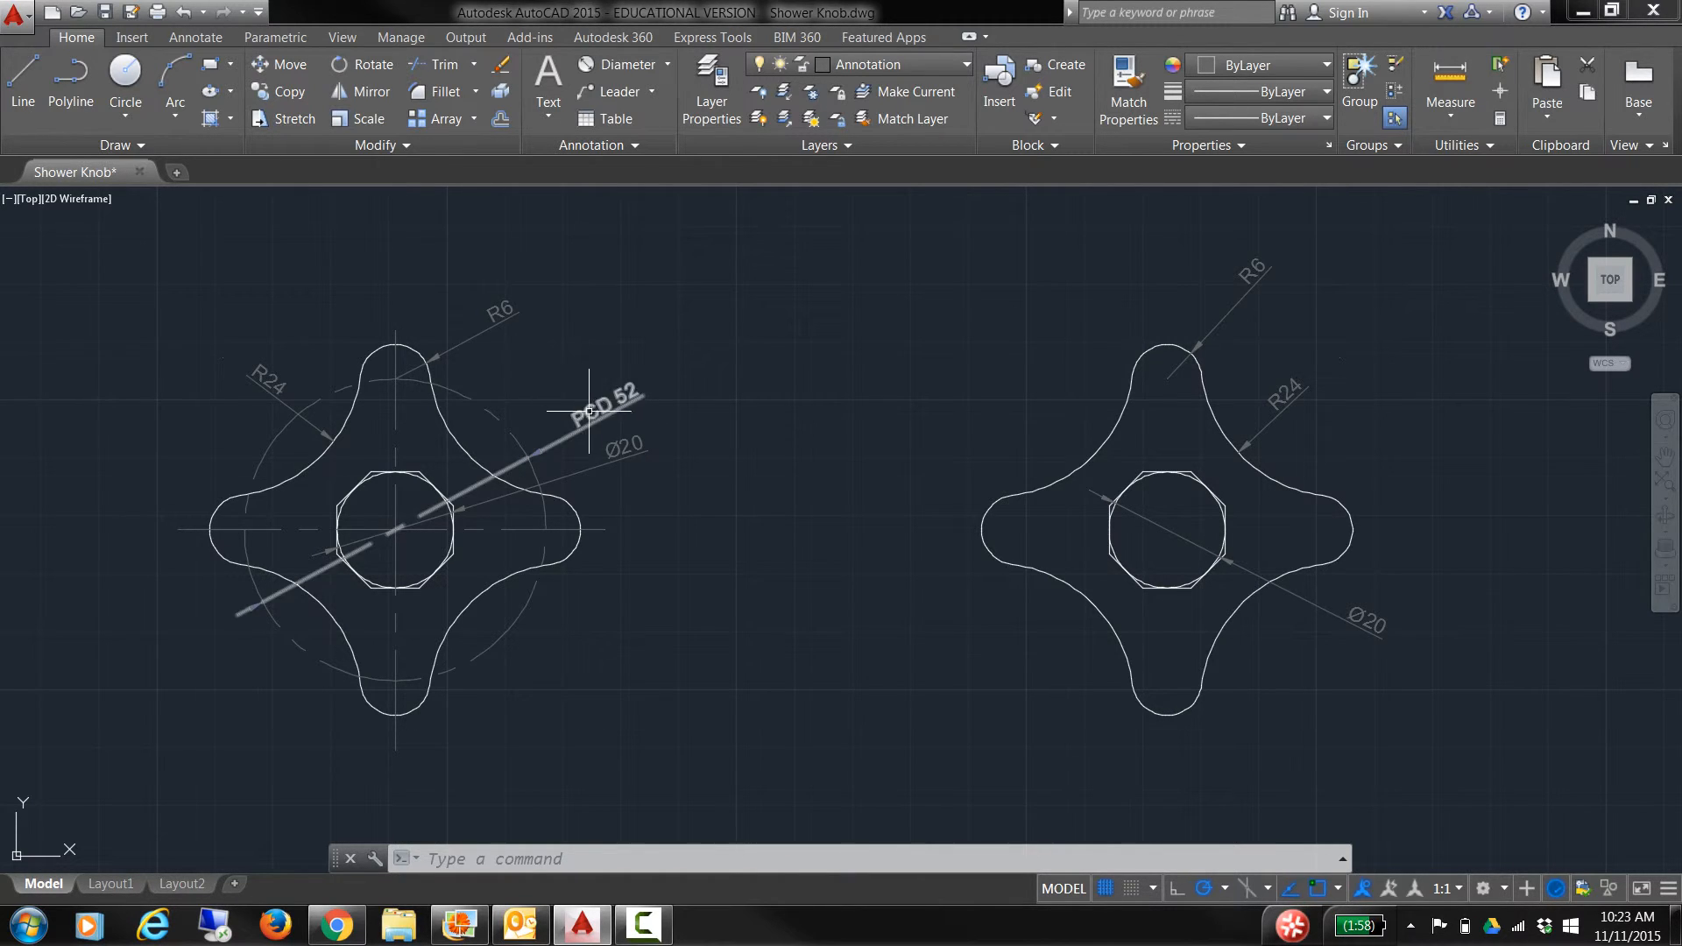
pyautogui.click(670, 64)
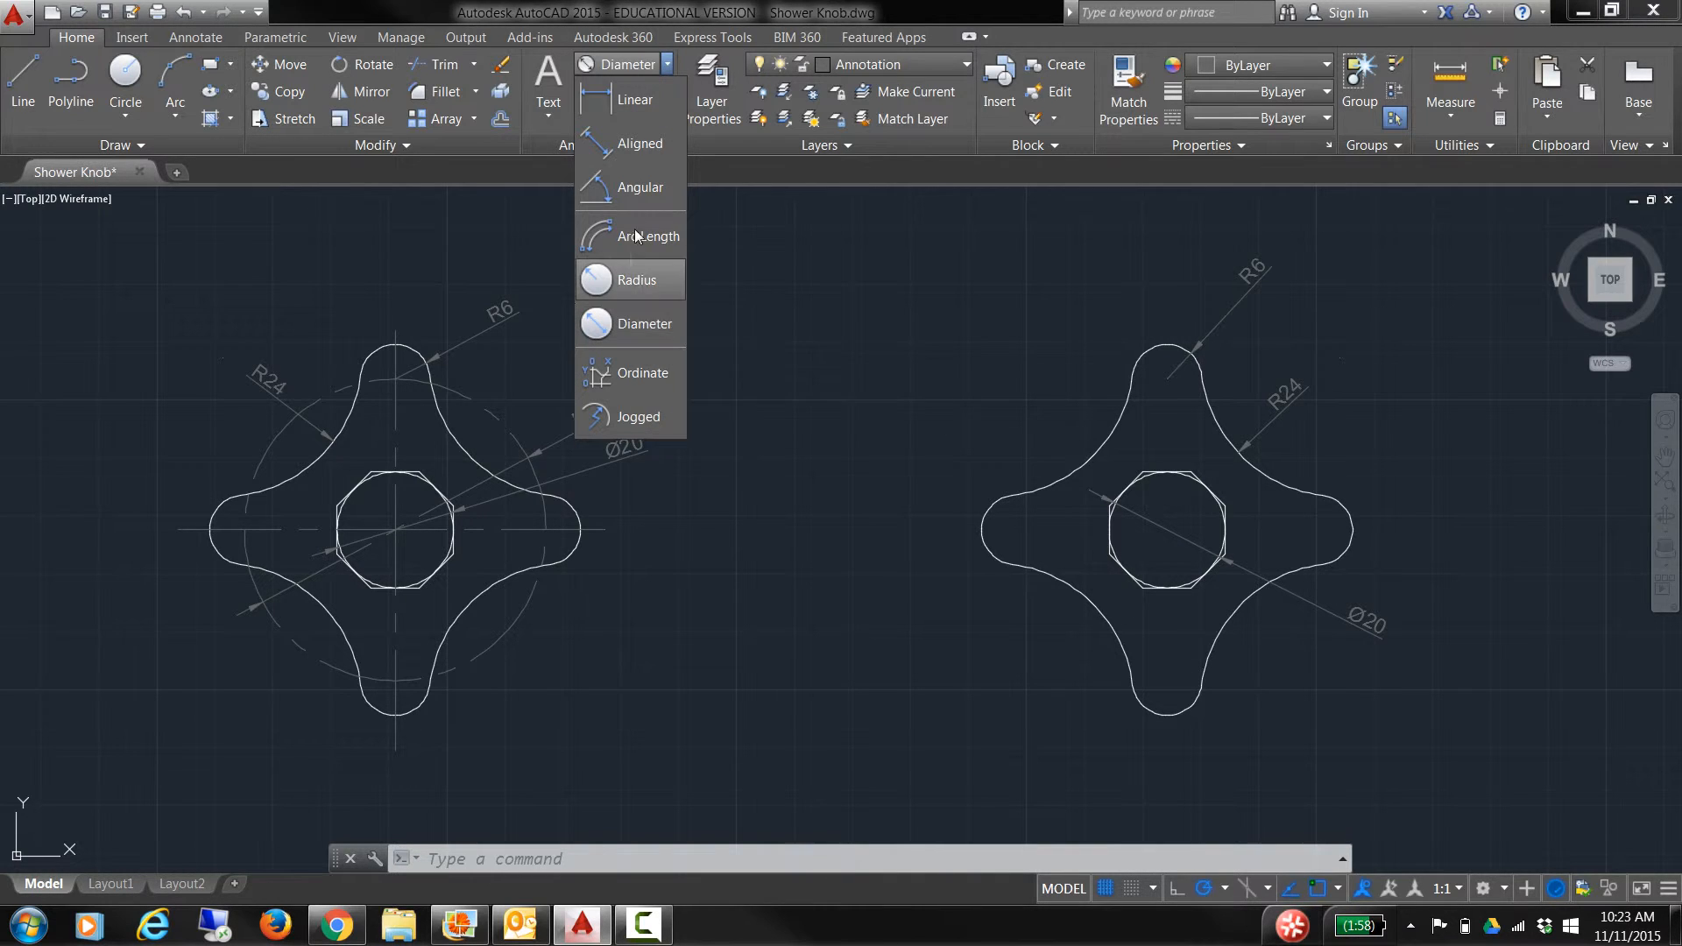
pyautogui.click(668, 64)
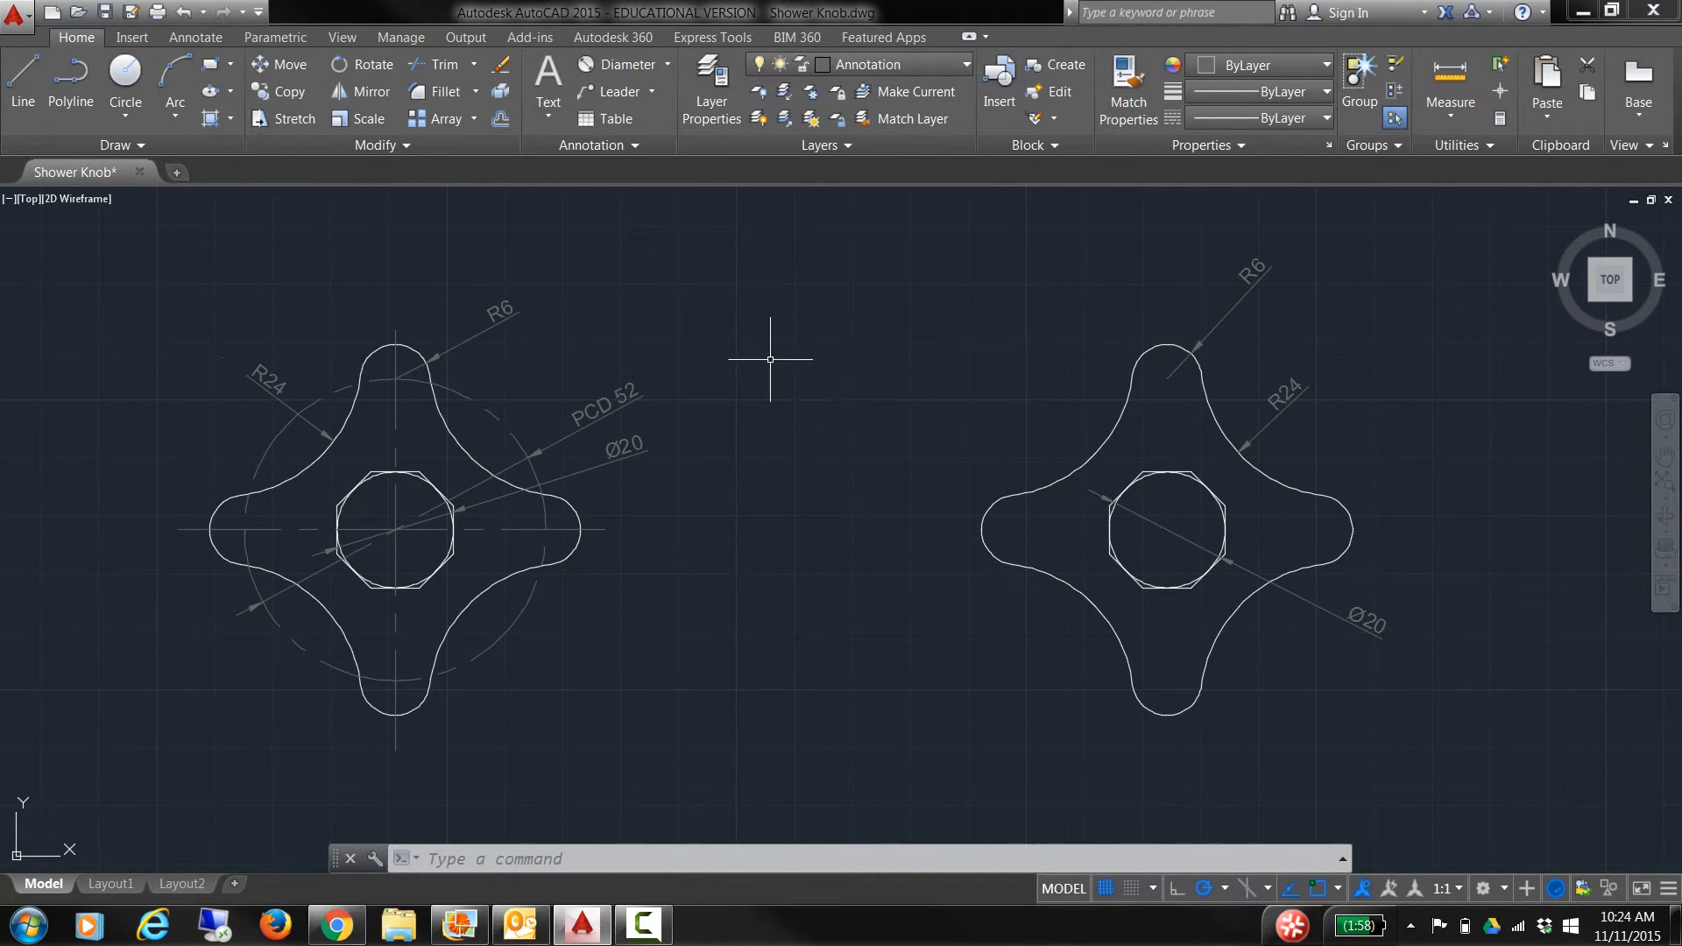
pyautogui.click(955, 67)
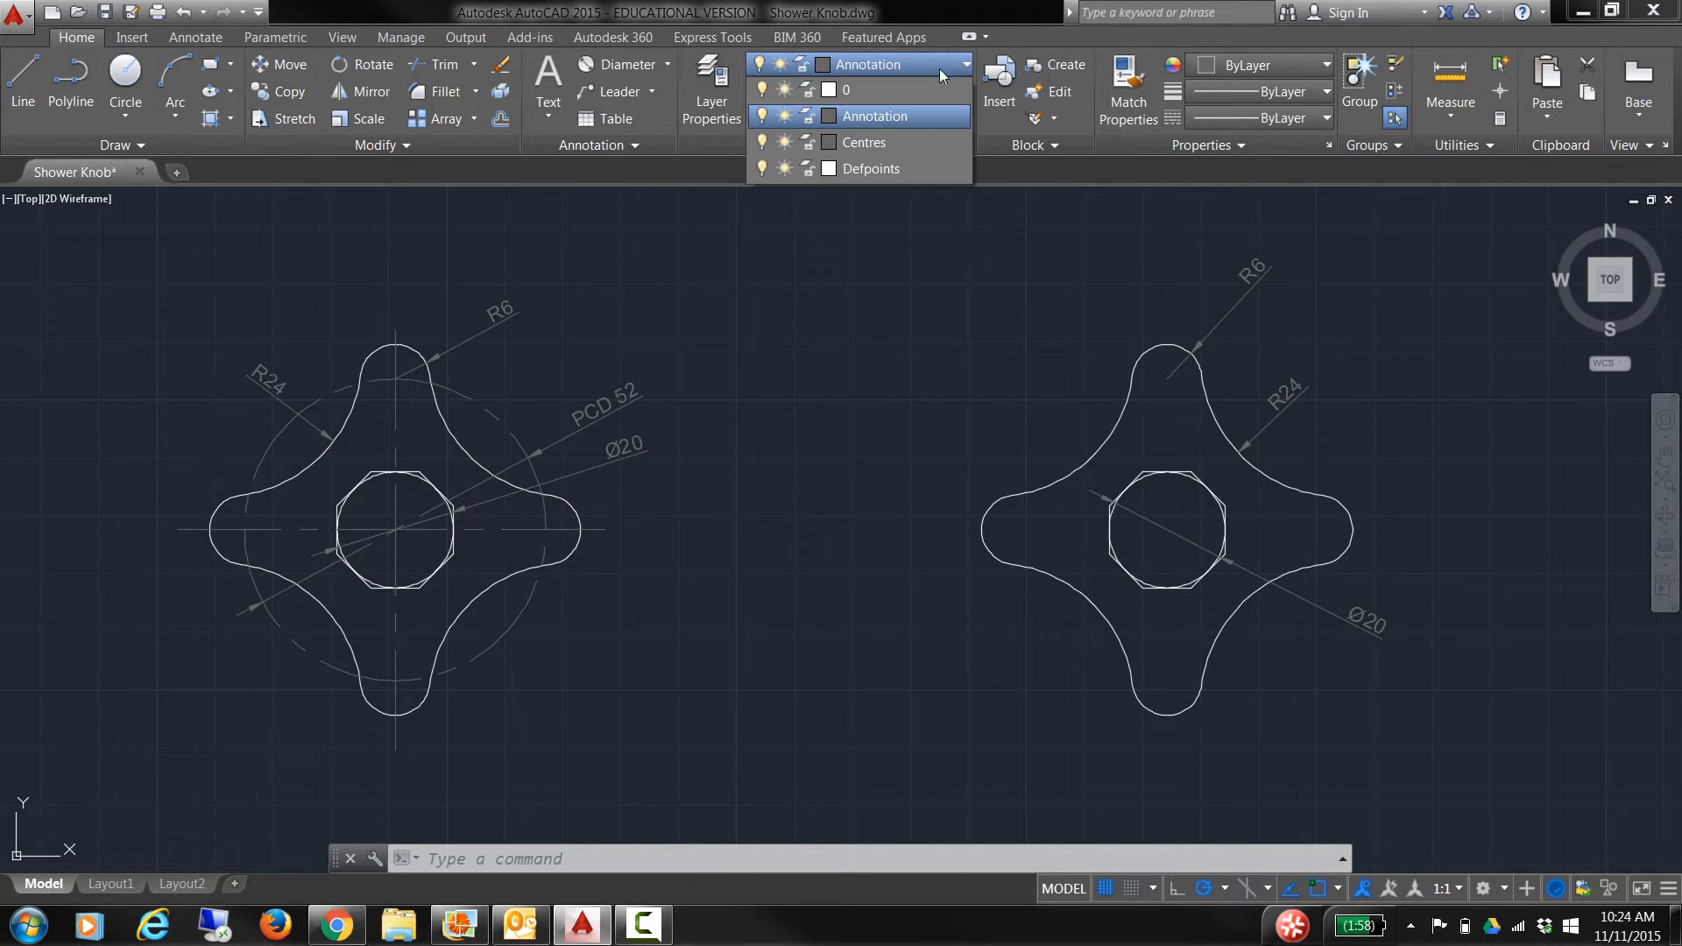
# Step: On the Centres layer, draw a radius-26 pitch circle at the knob centre
pyautogui.click(870, 144)
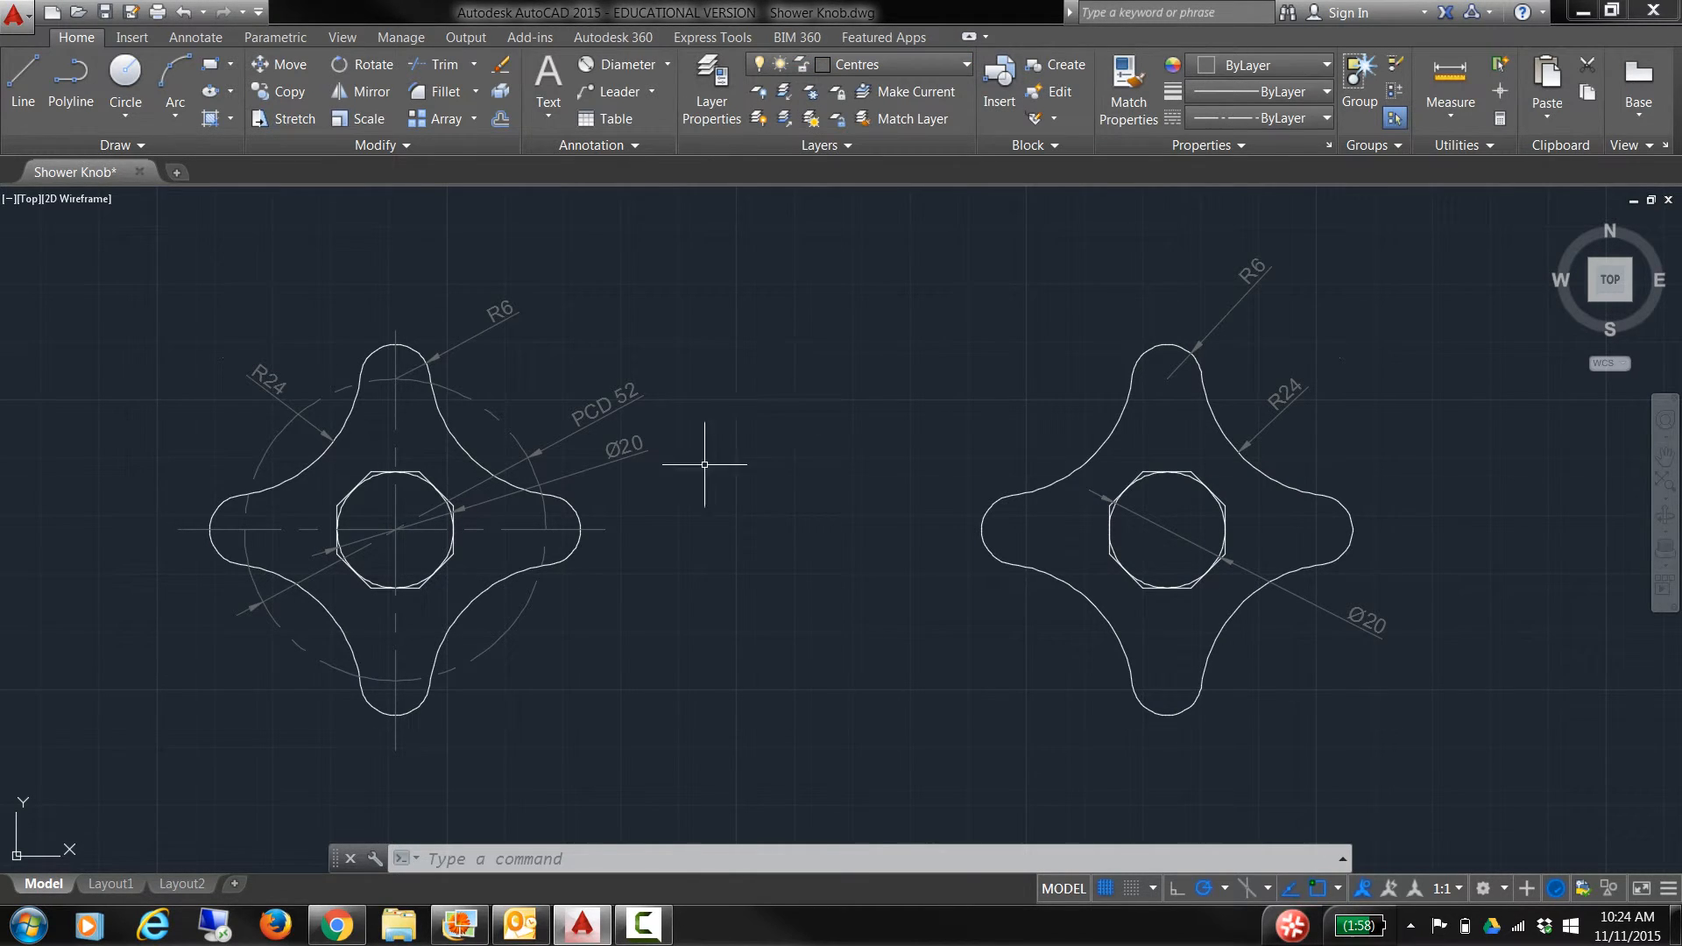
pyautogui.click(125, 72)
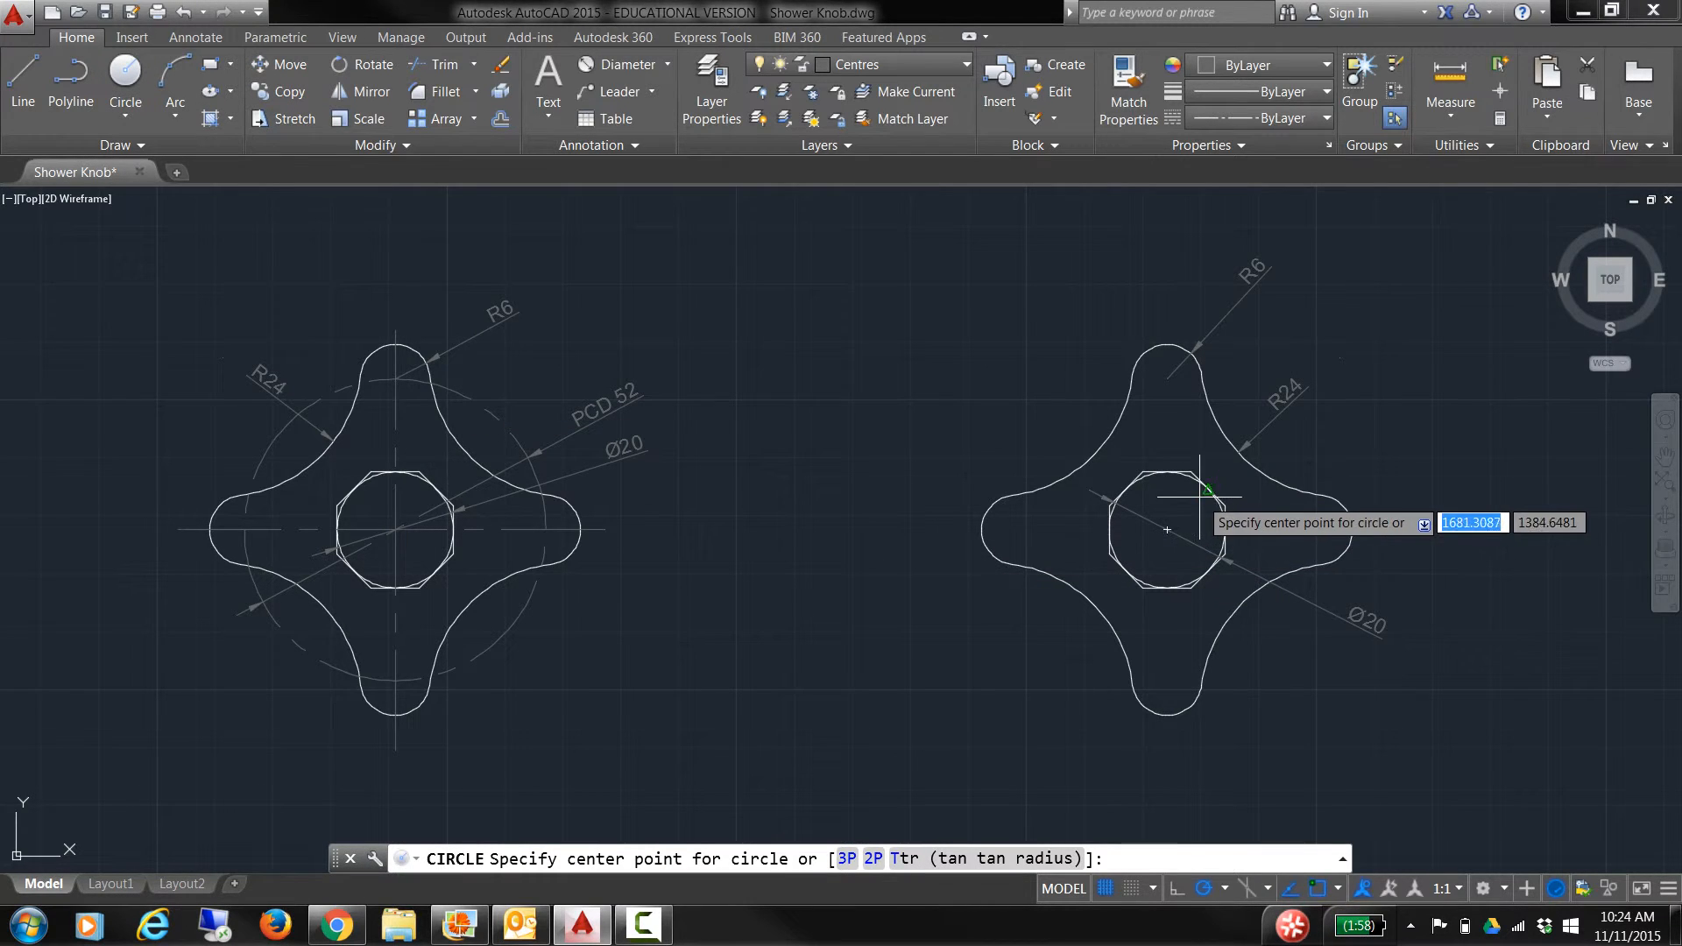
pyautogui.click(1167, 530)
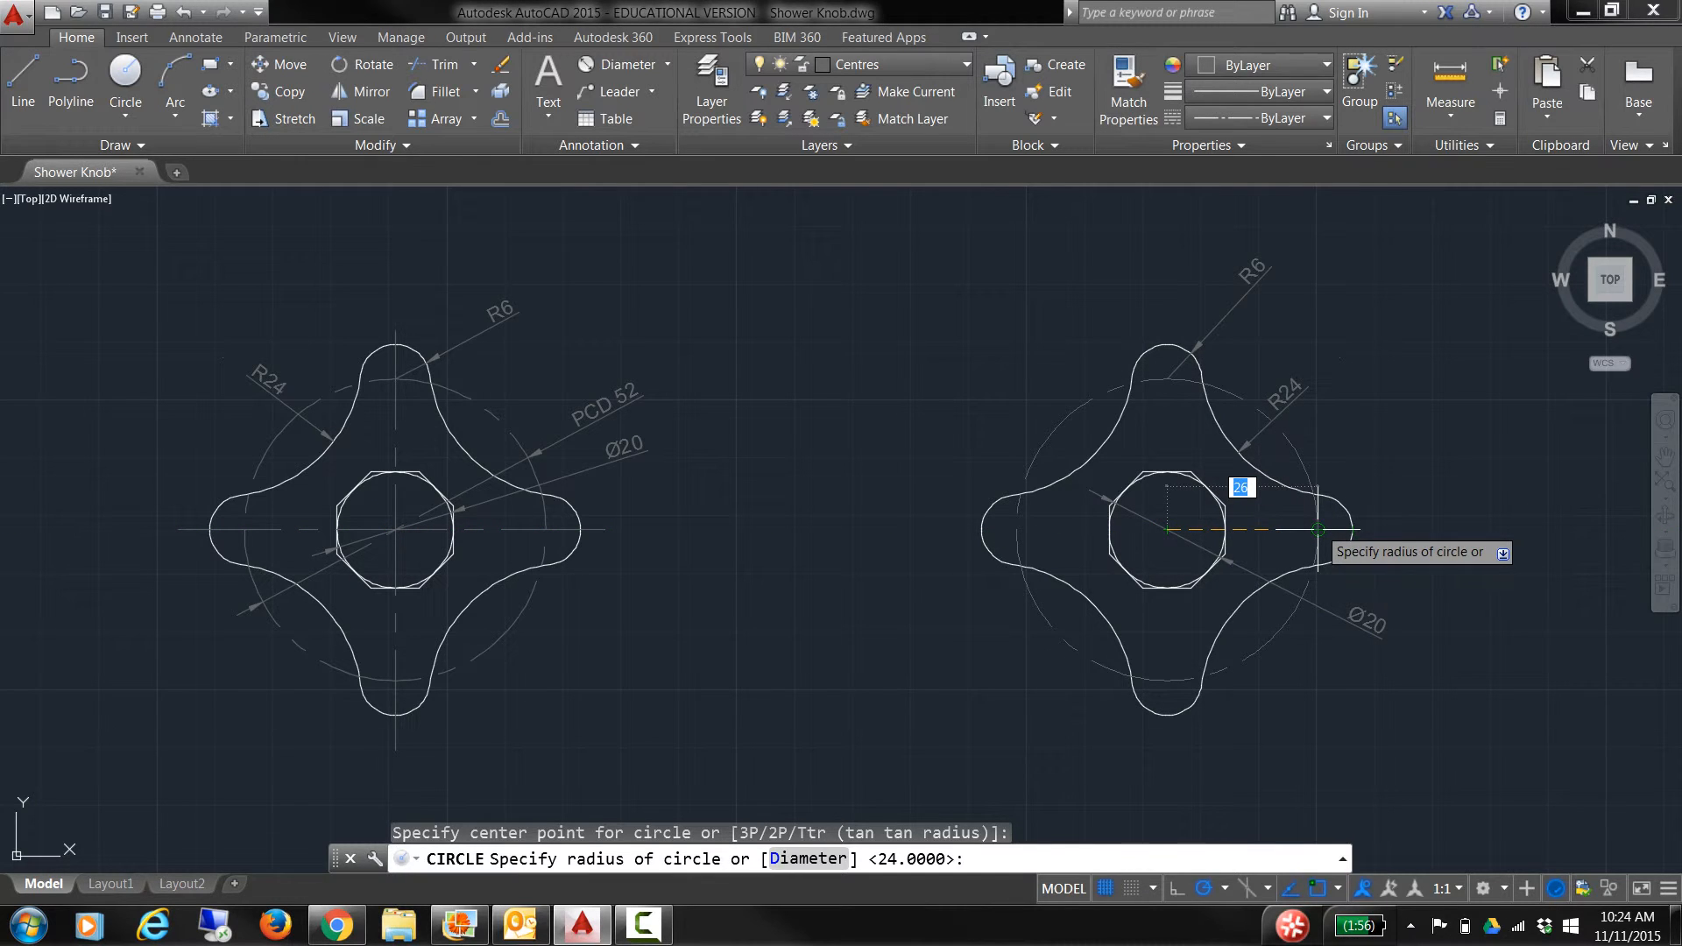
pyautogui.click(1317, 530)
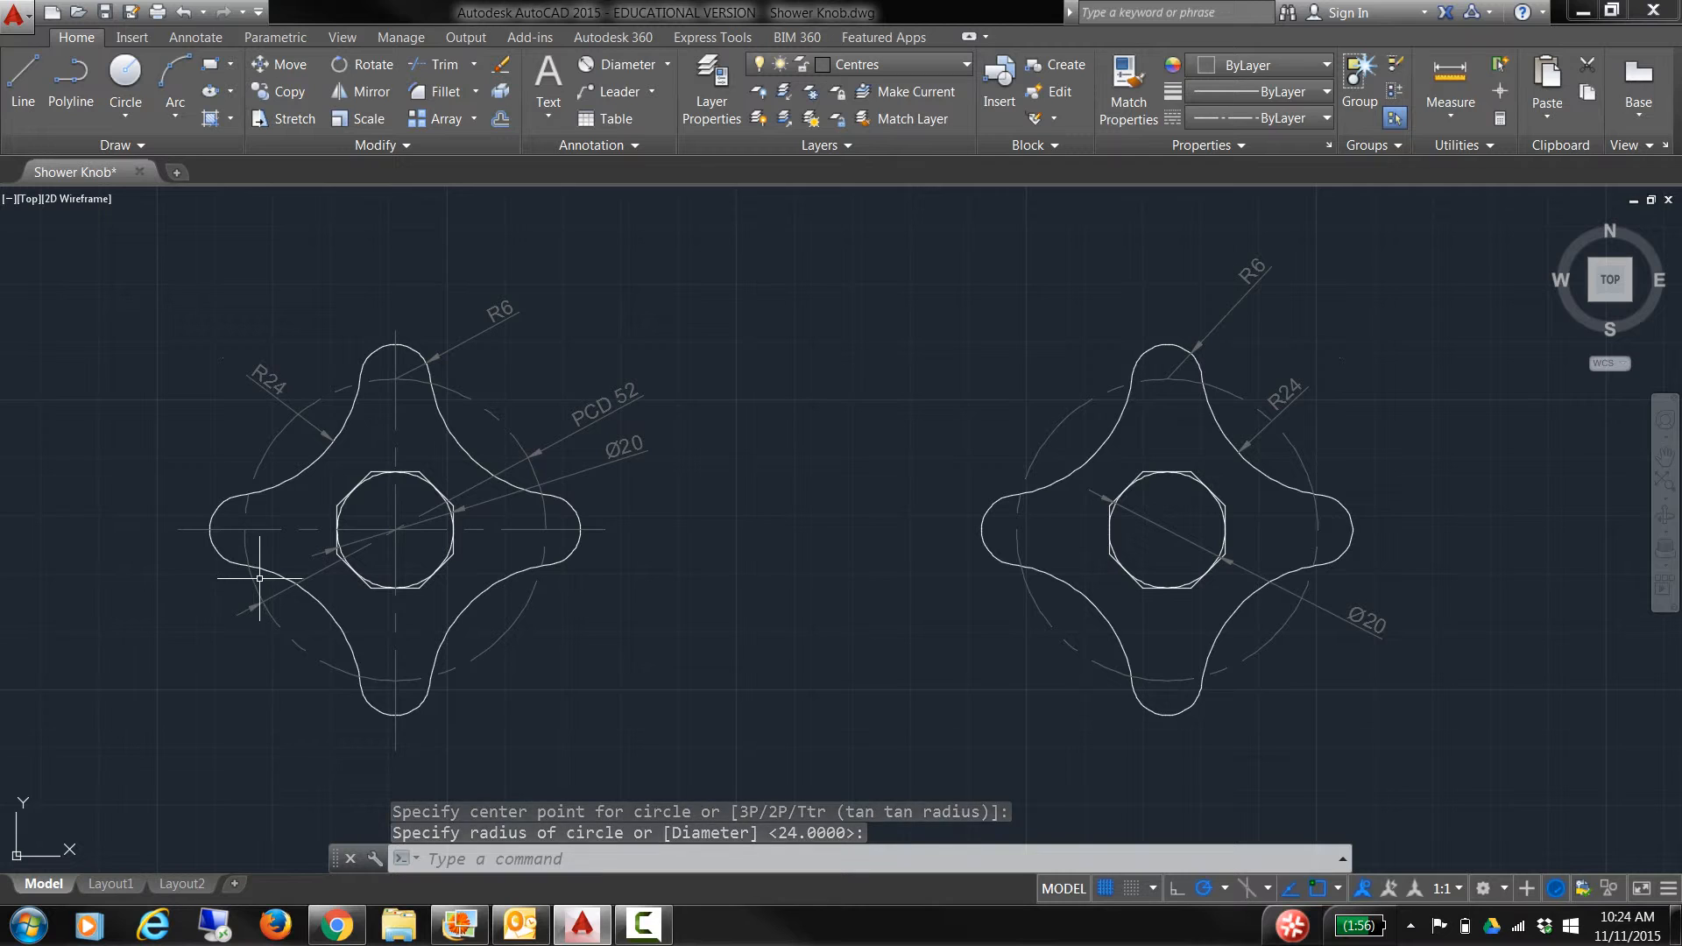
# Step: Draw a horizontal centre line through the knob centre, spanning beyond both lobes
pyautogui.write('l')
pyautogui.press('Return')
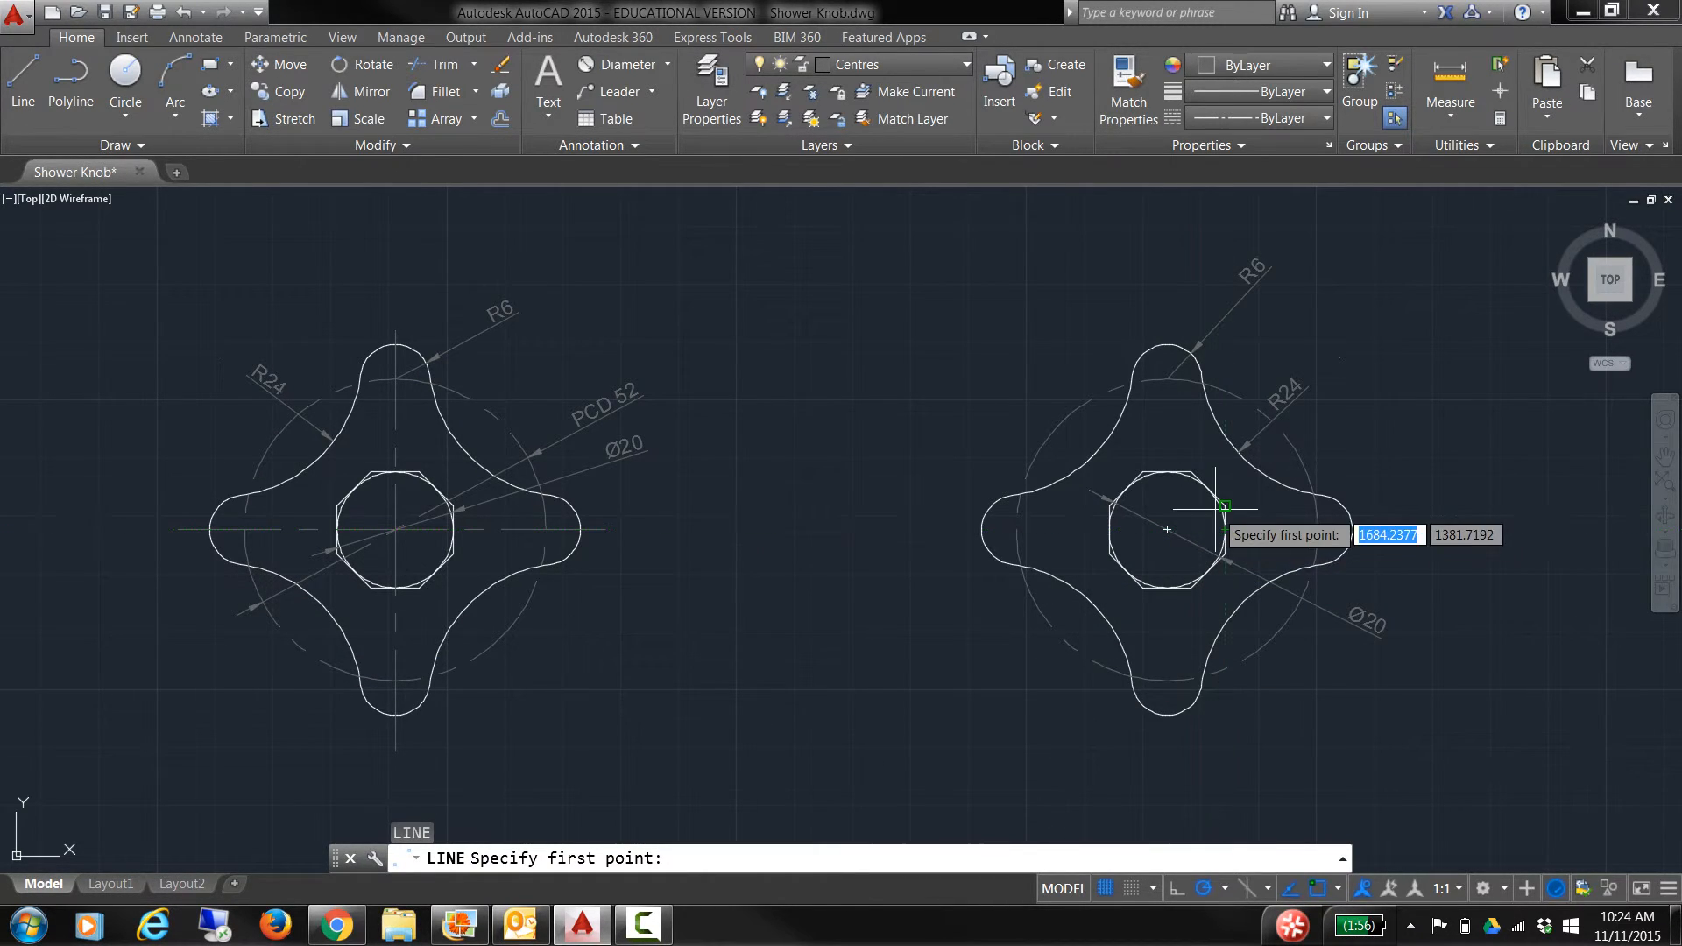
pyautogui.click(1167, 529)
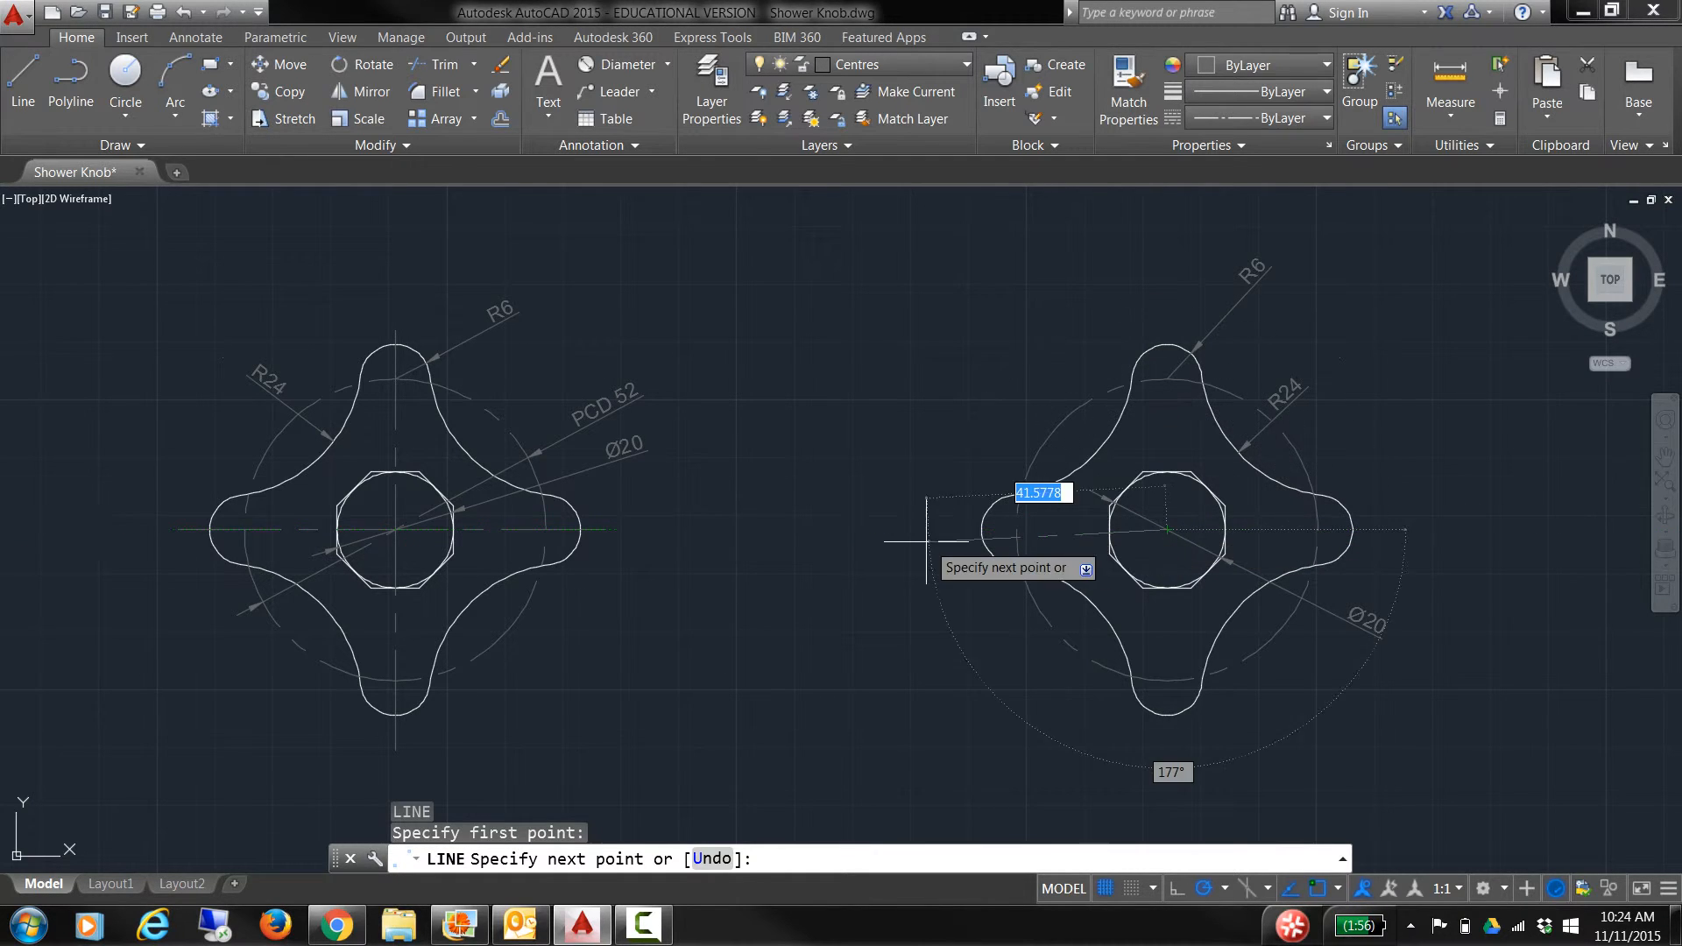
pyautogui.press('Escape')
pyautogui.press('Escape')
pyautogui.press('Escape')
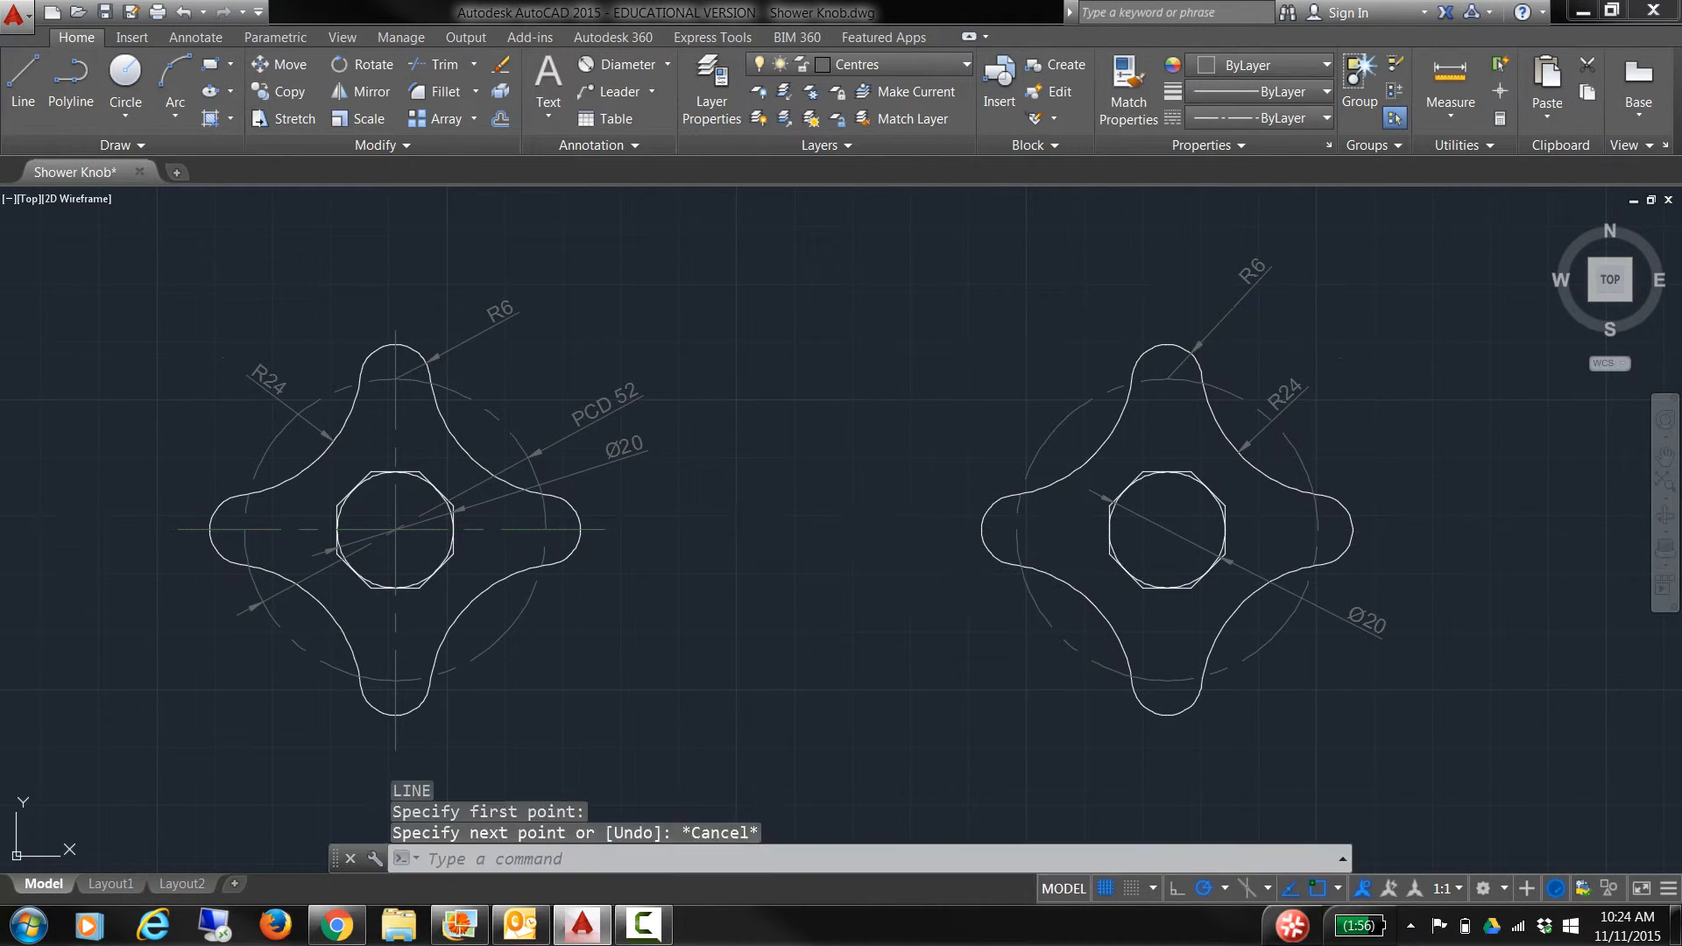
pyautogui.write('l')
pyautogui.press('Return')
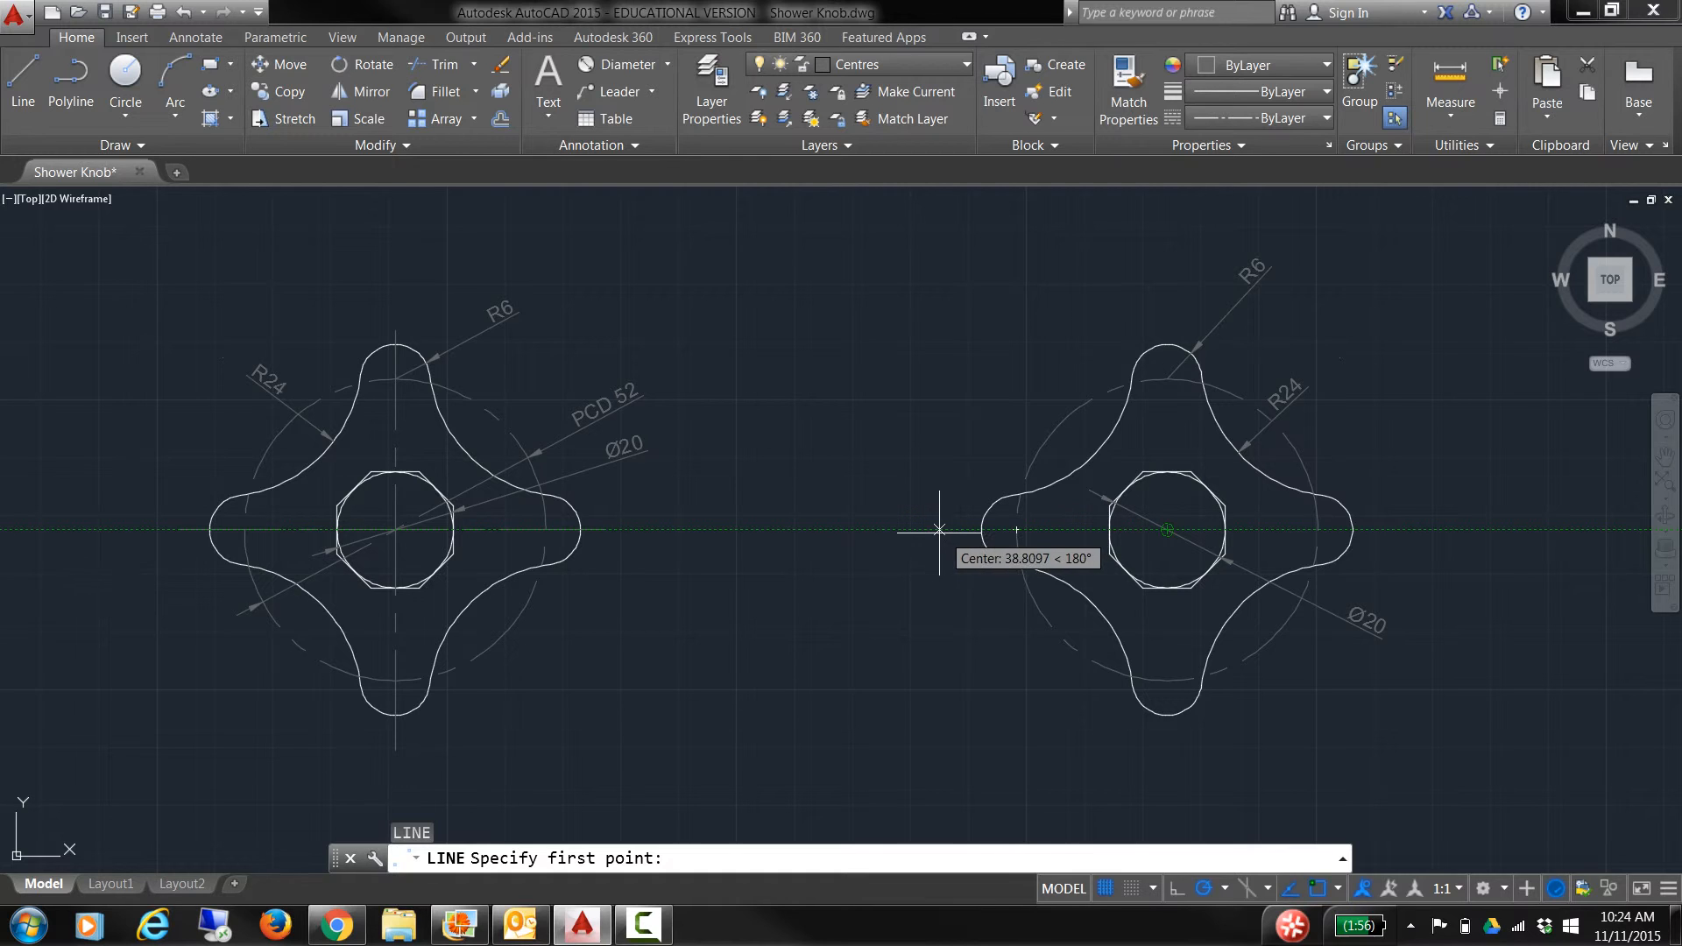
pyautogui.click(912, 529)
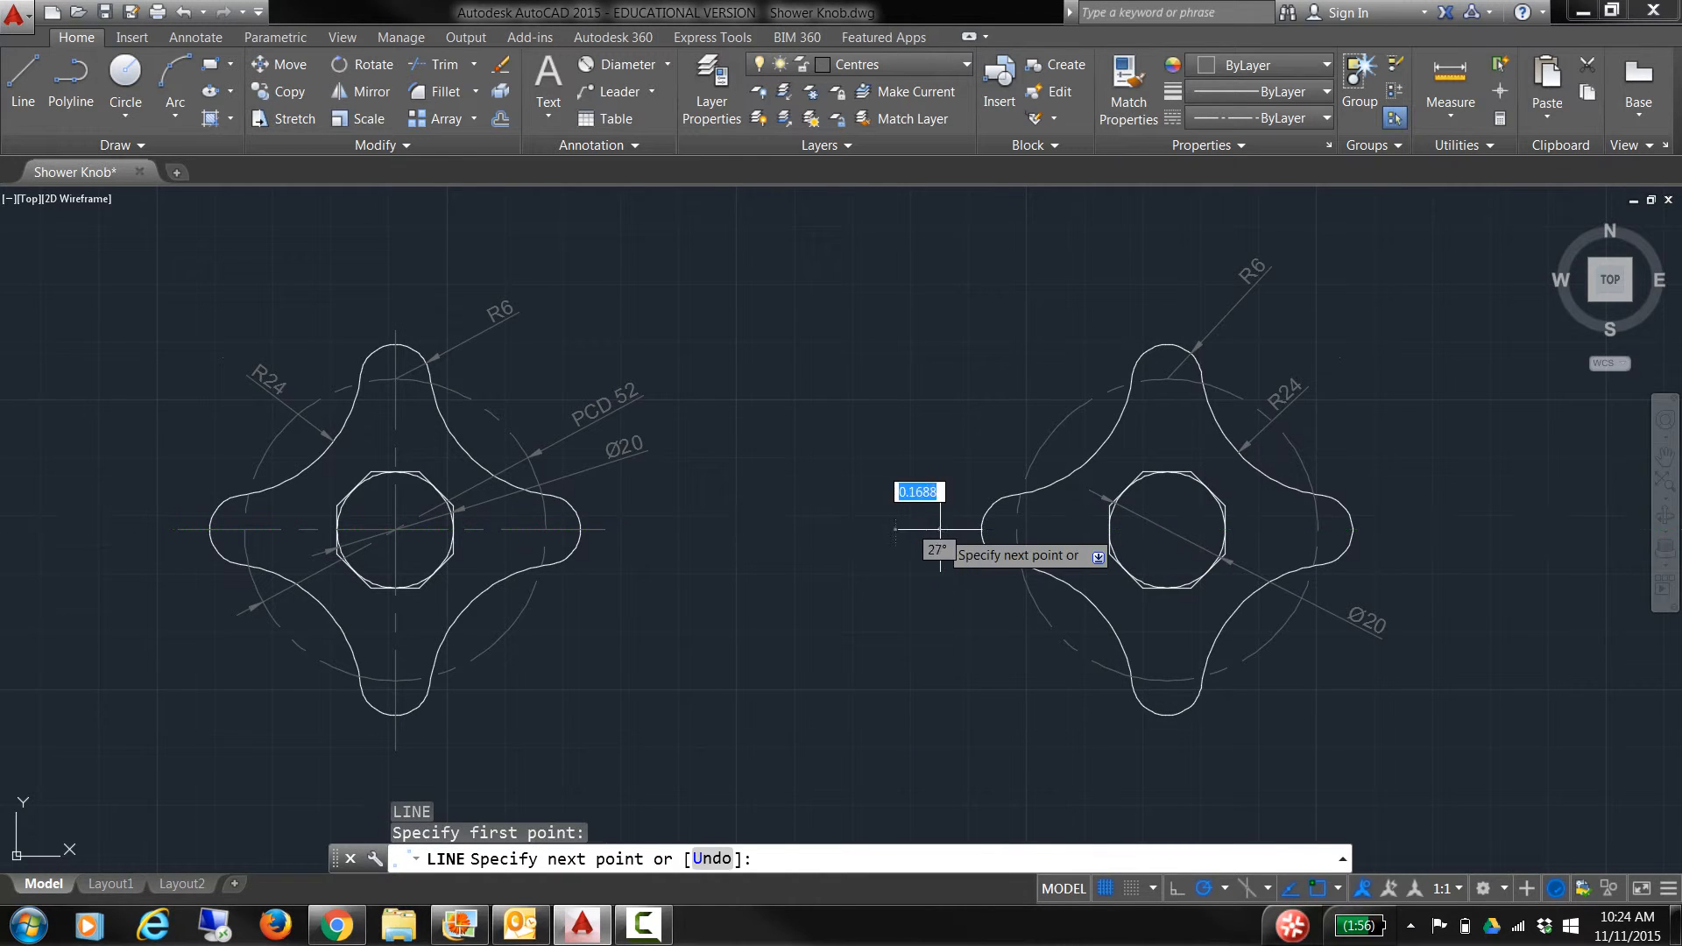
pyautogui.click(1374, 529)
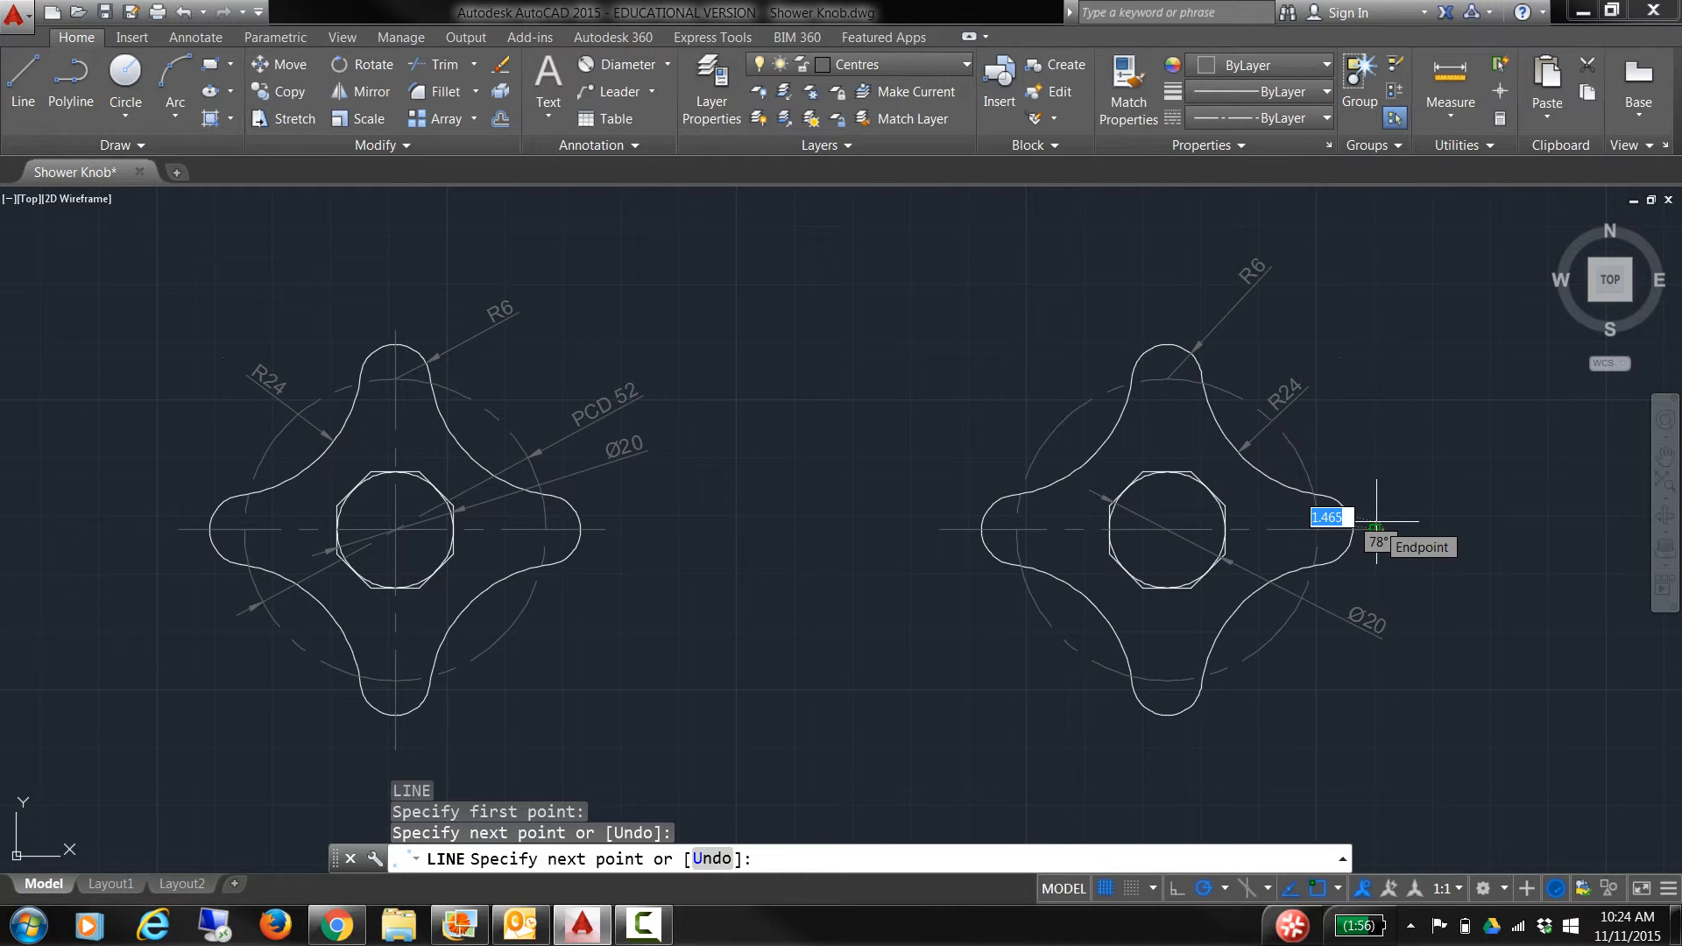
pyautogui.press('Return')
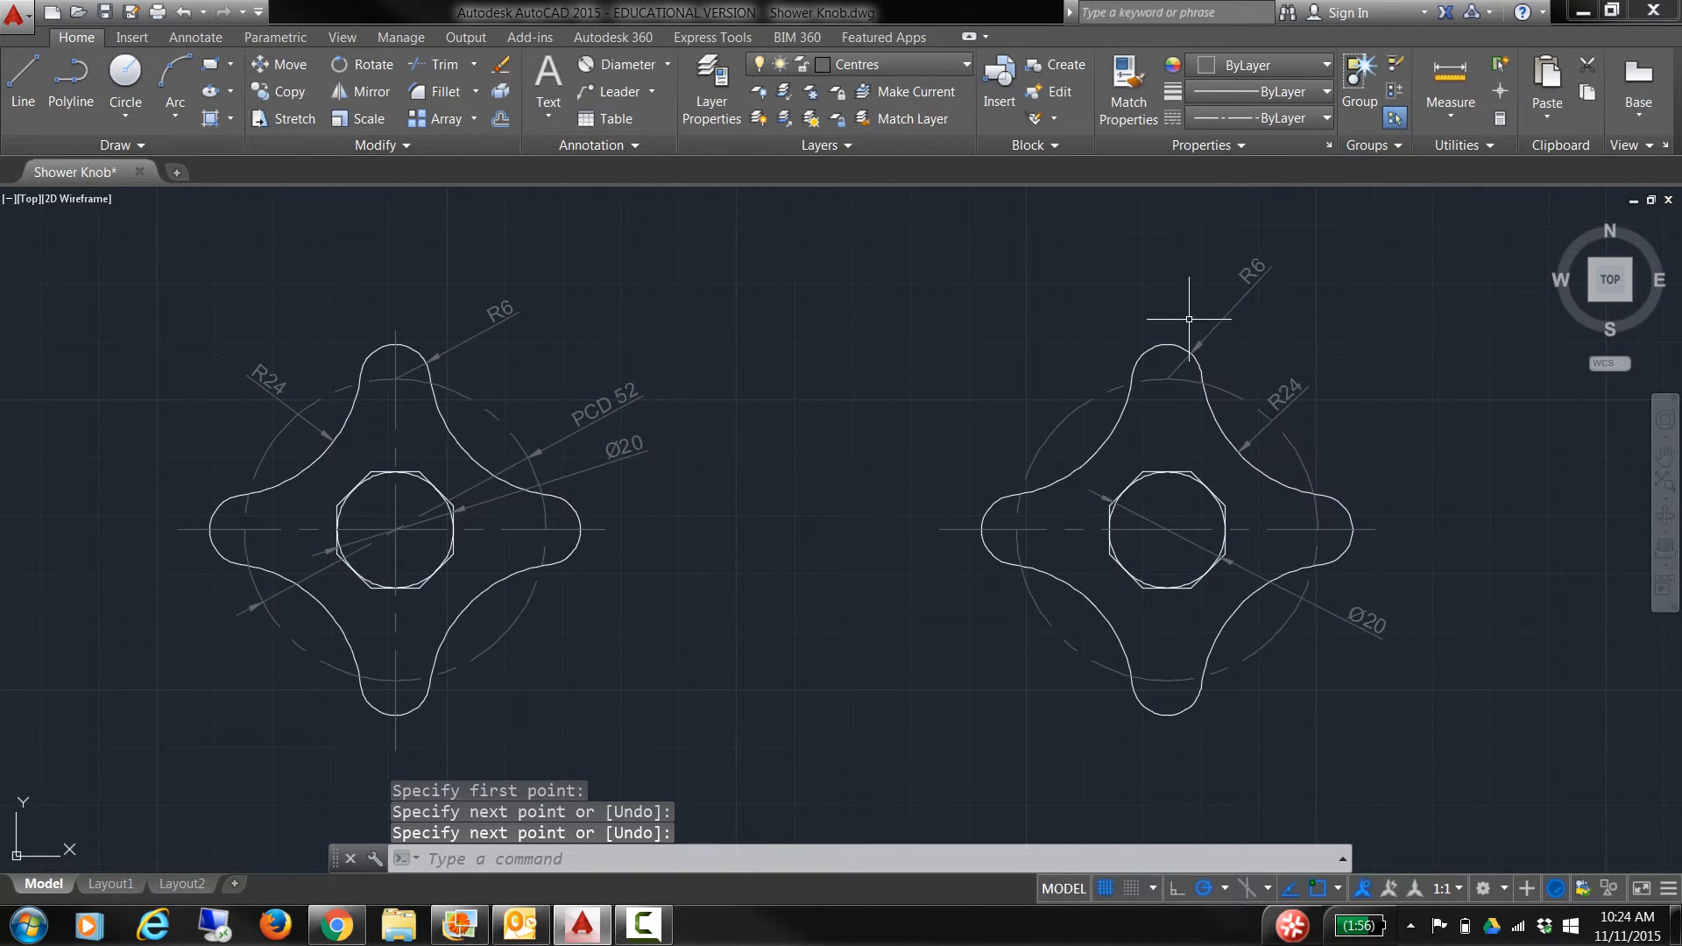
# Step: Draw a vertical centre line from above the top lobe to below the bottom lobe
pyautogui.press('Return')
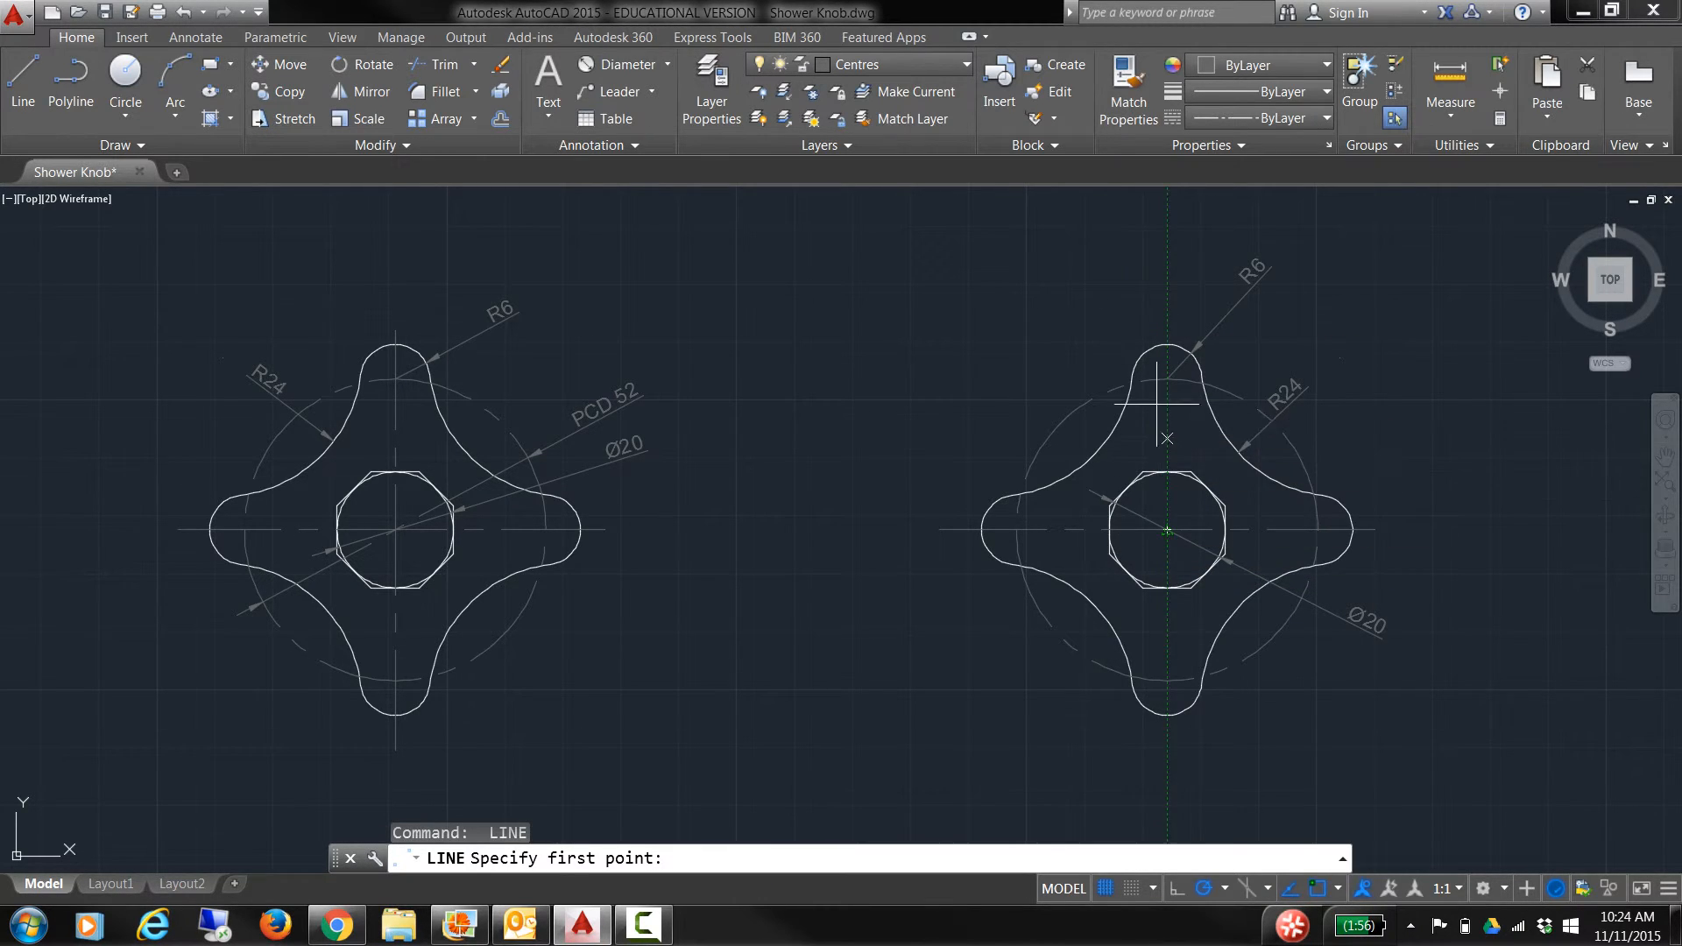
pyautogui.click(1167, 346)
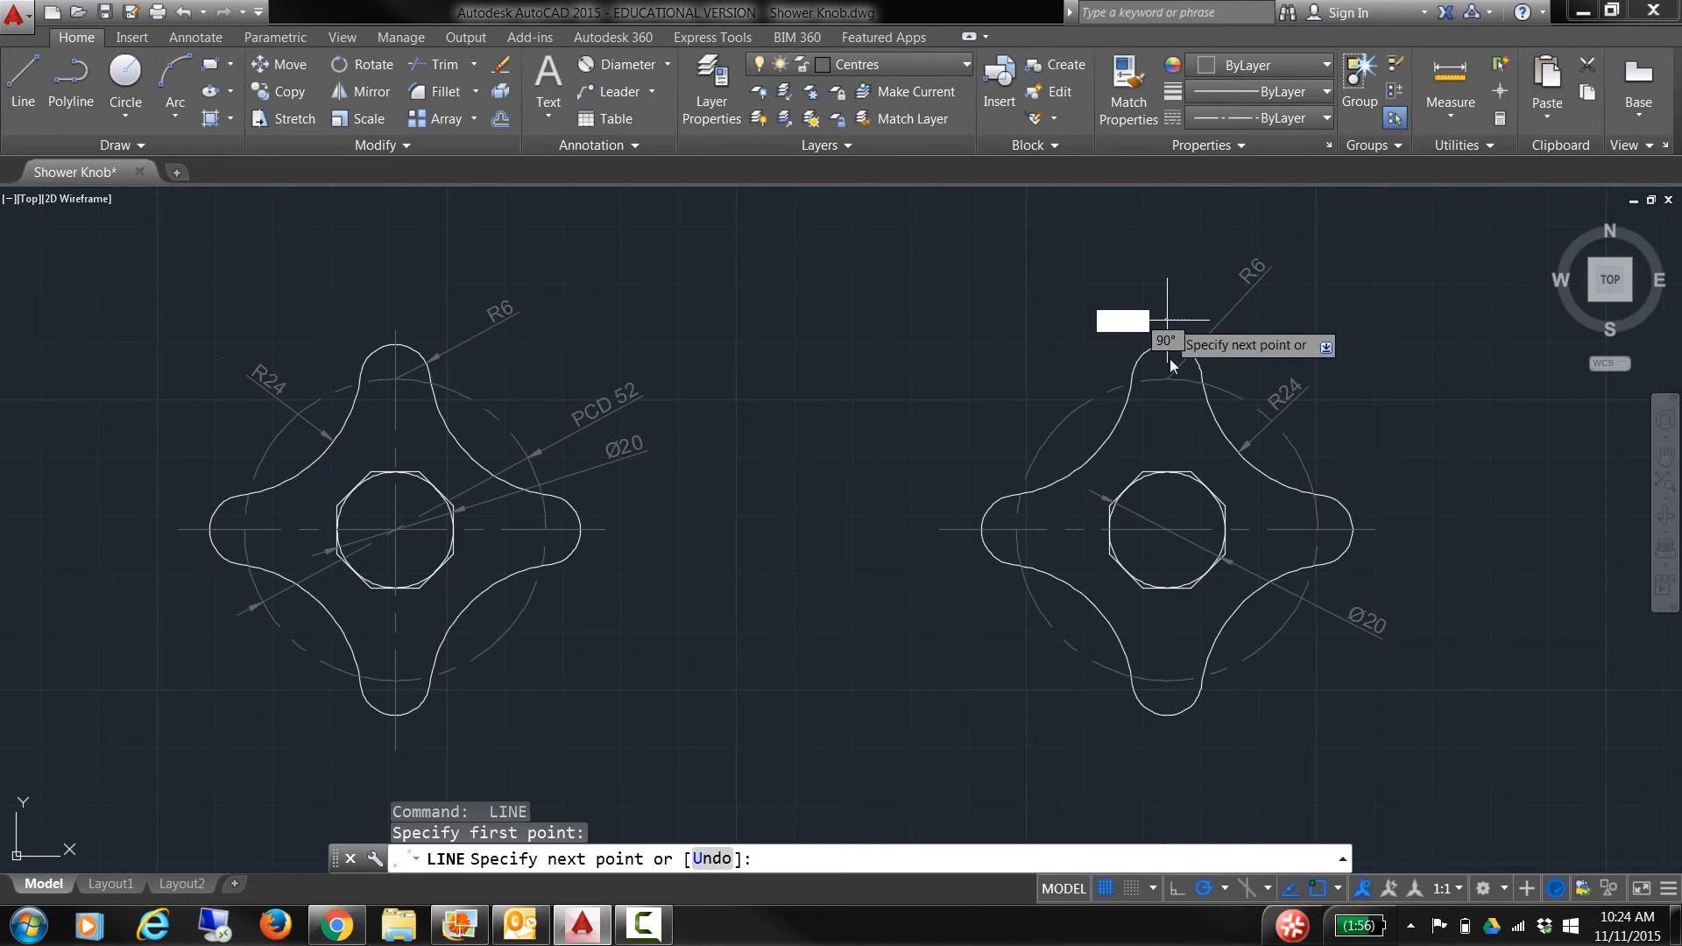
pyautogui.click(1167, 751)
pyautogui.press('Return')
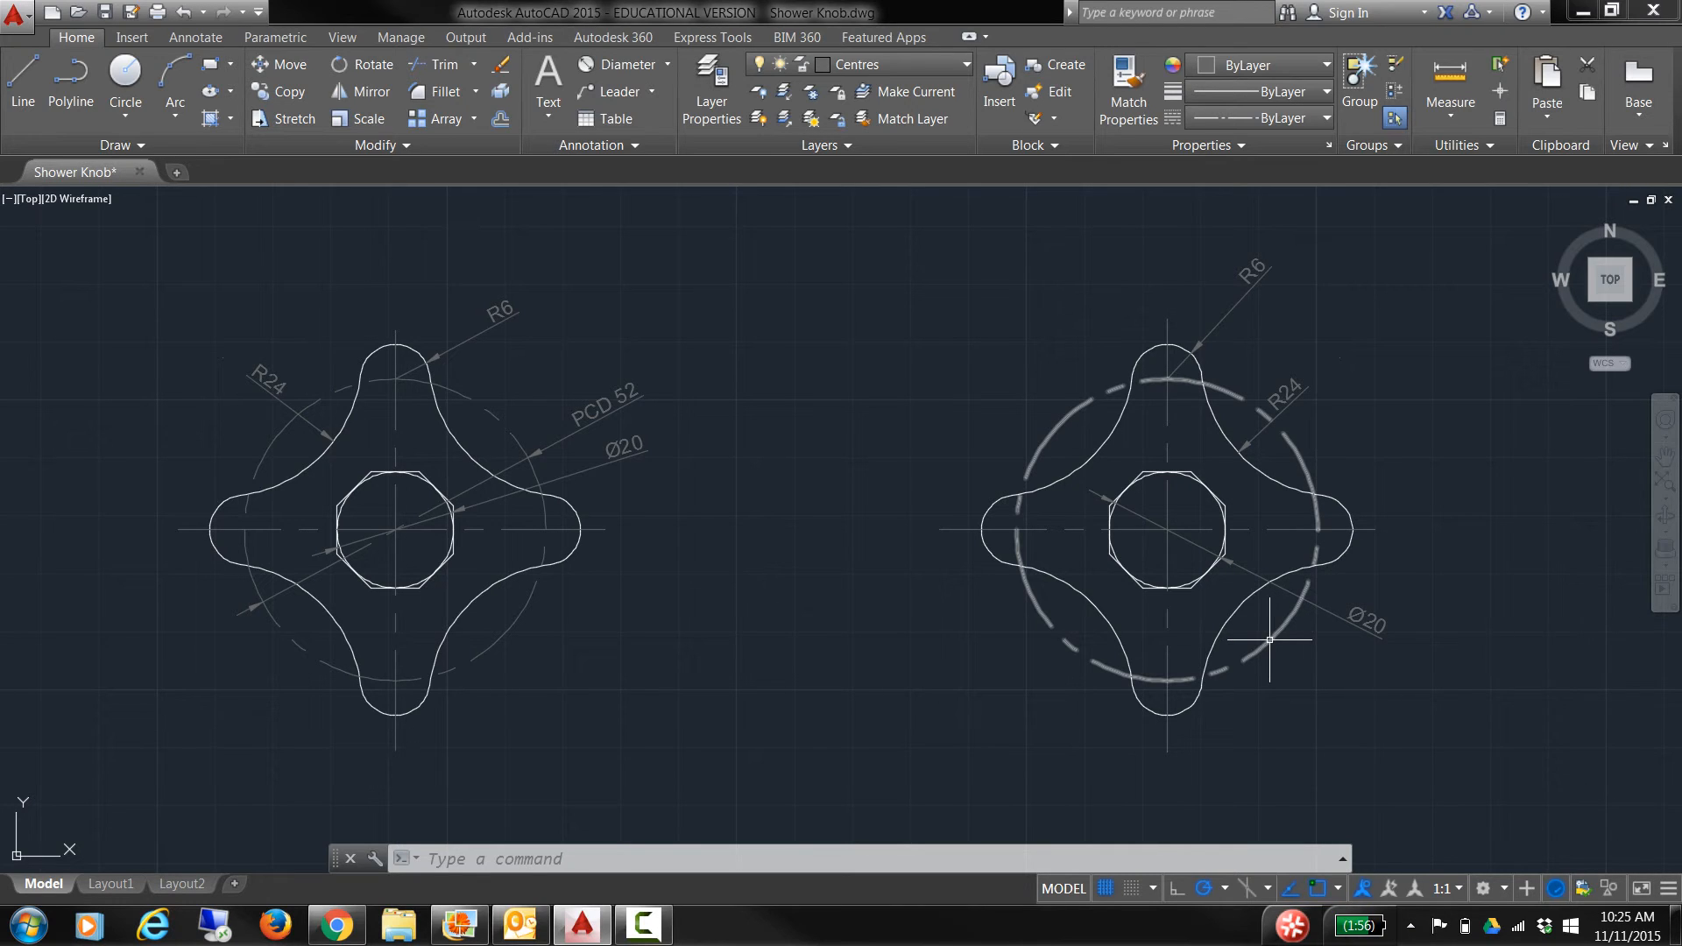
pyautogui.click(613, 89)
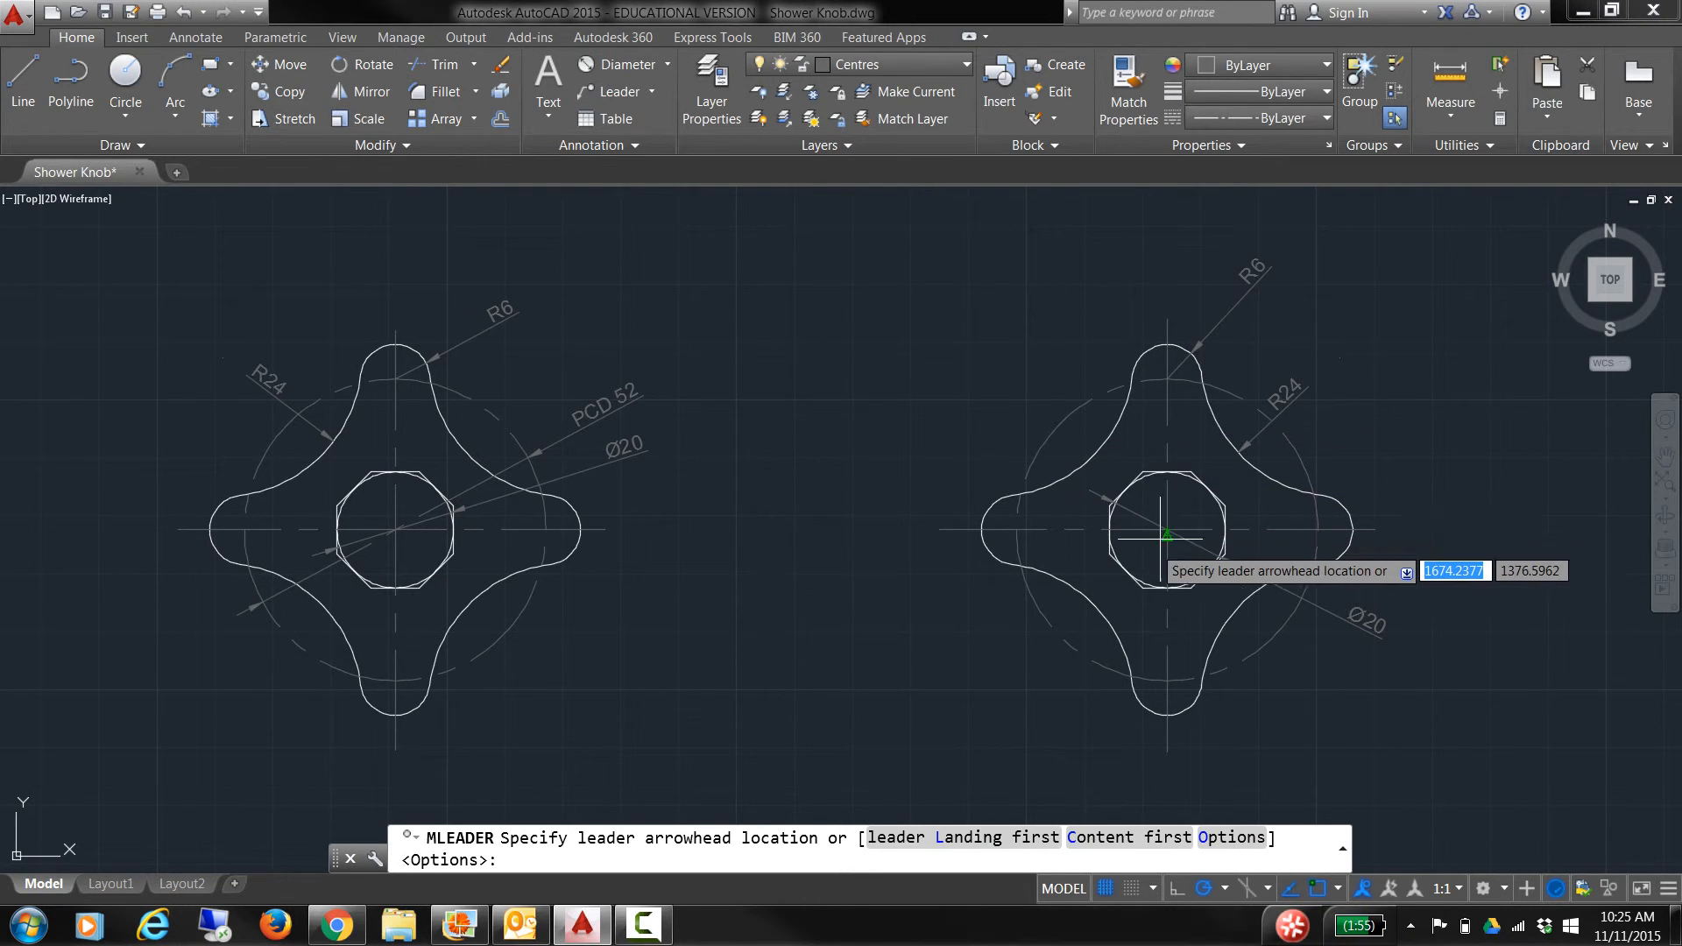
# Step: Add a multileader to the pitch circle reading 'PCD 52' with text height 2.5
pyautogui.click(1051, 632)
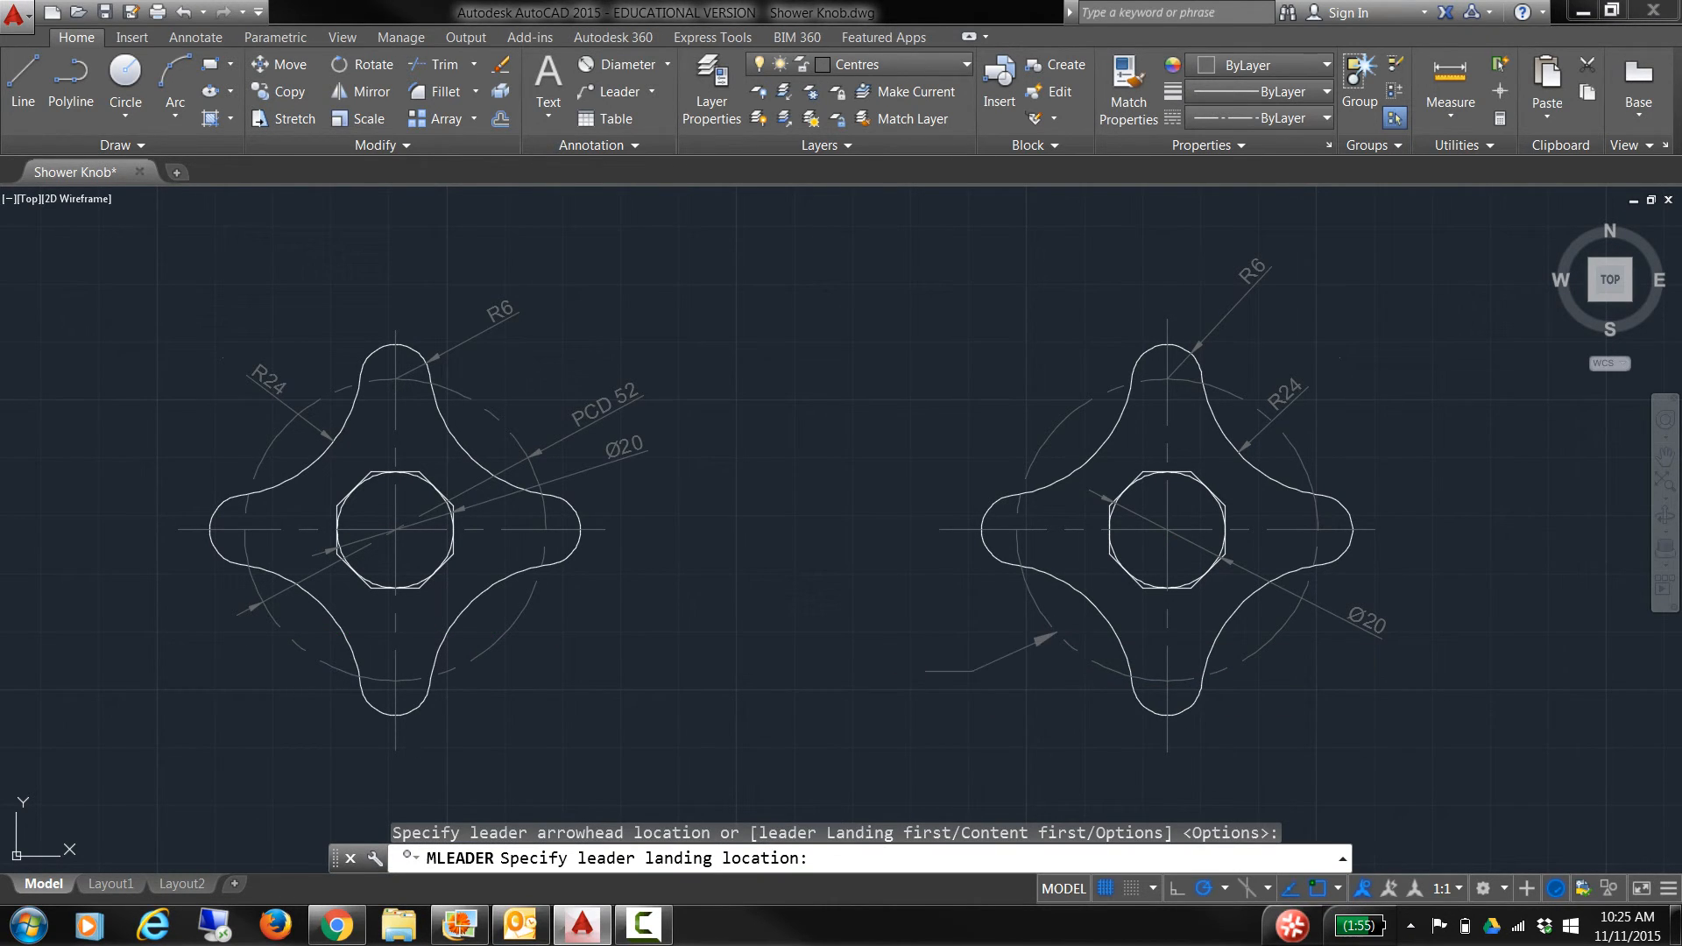
pyautogui.click(925, 671)
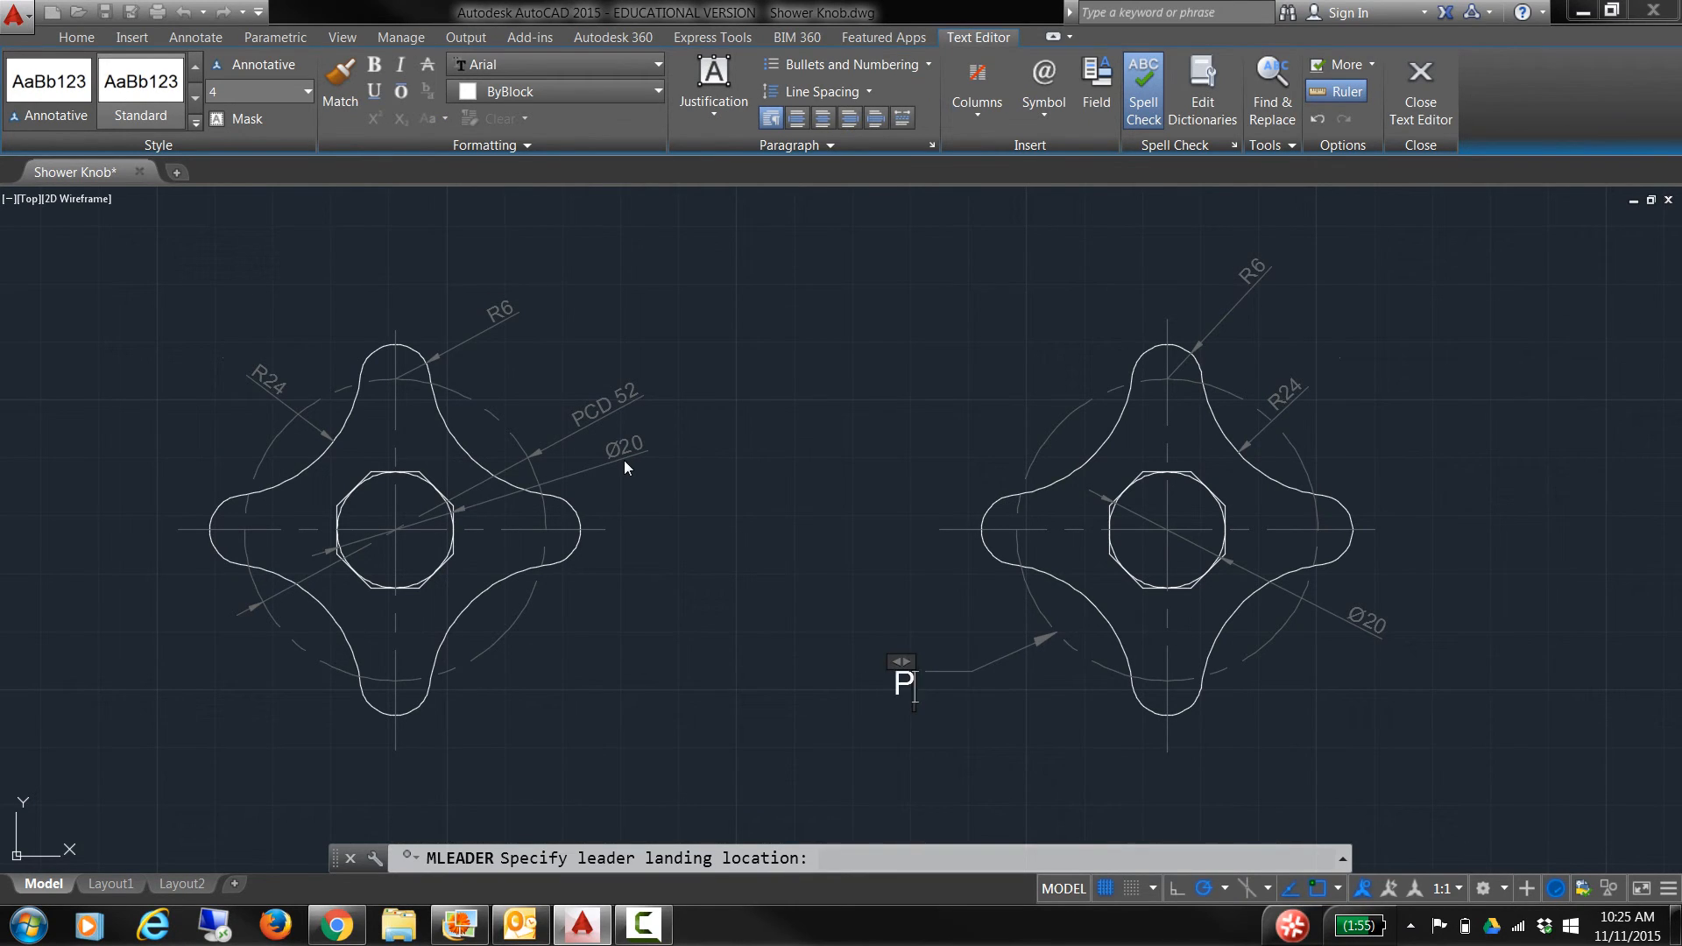
pyautogui.write('D 52')
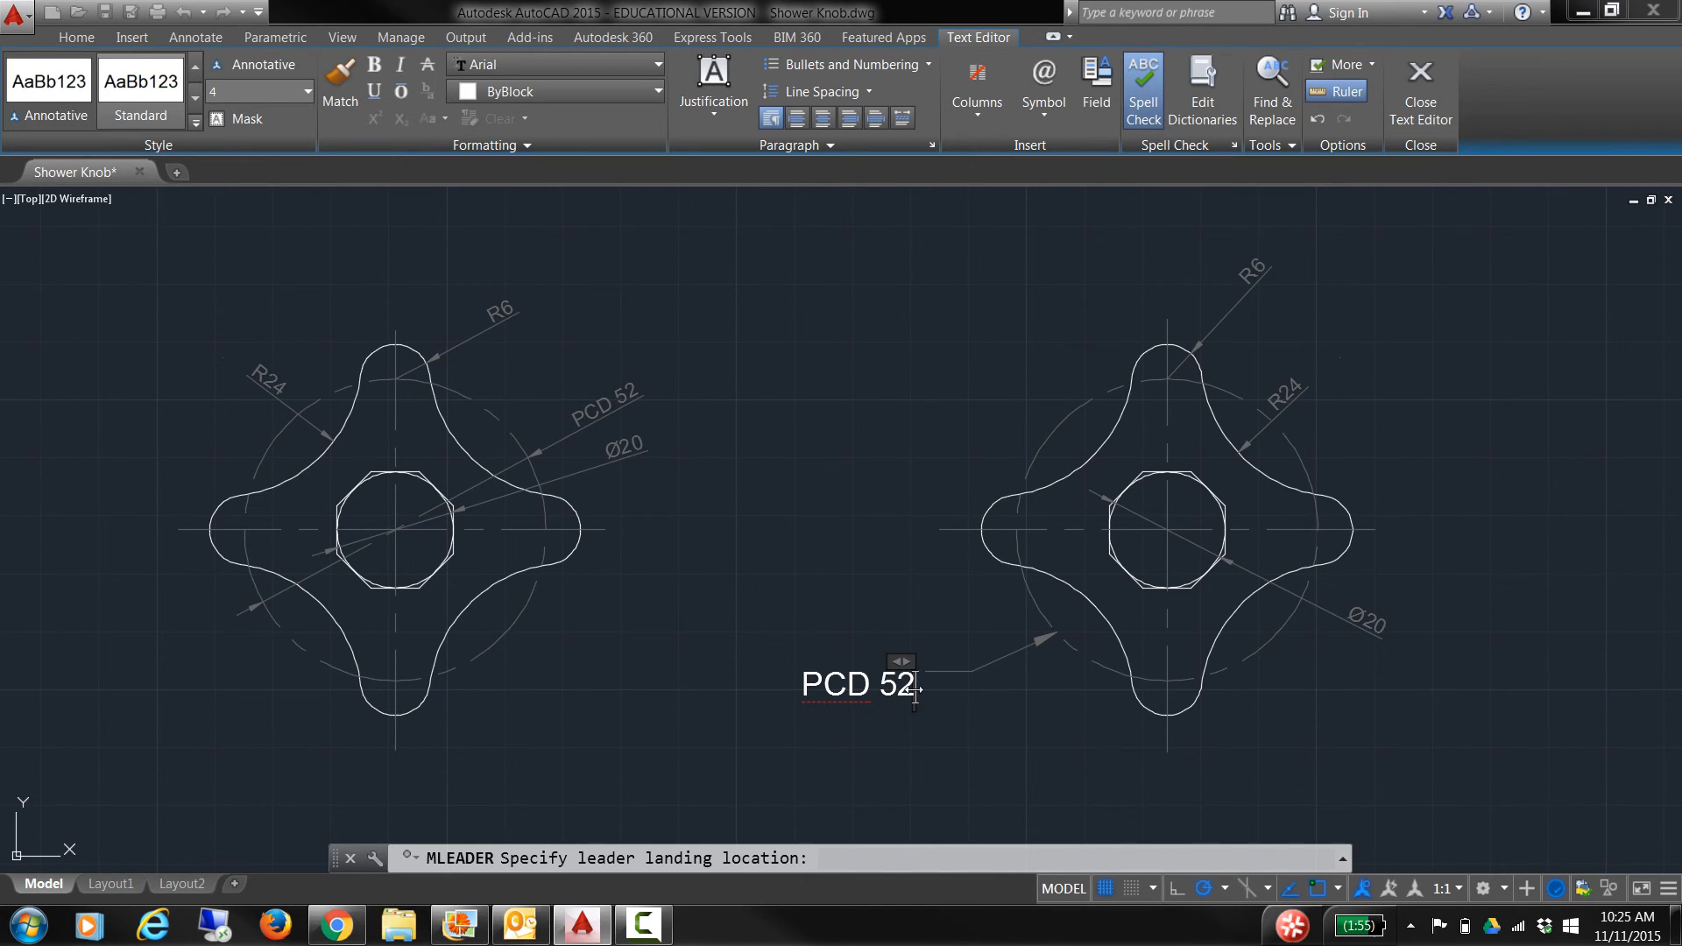
pyautogui.moveTo(915, 688); pyautogui.dragTo(821, 687)
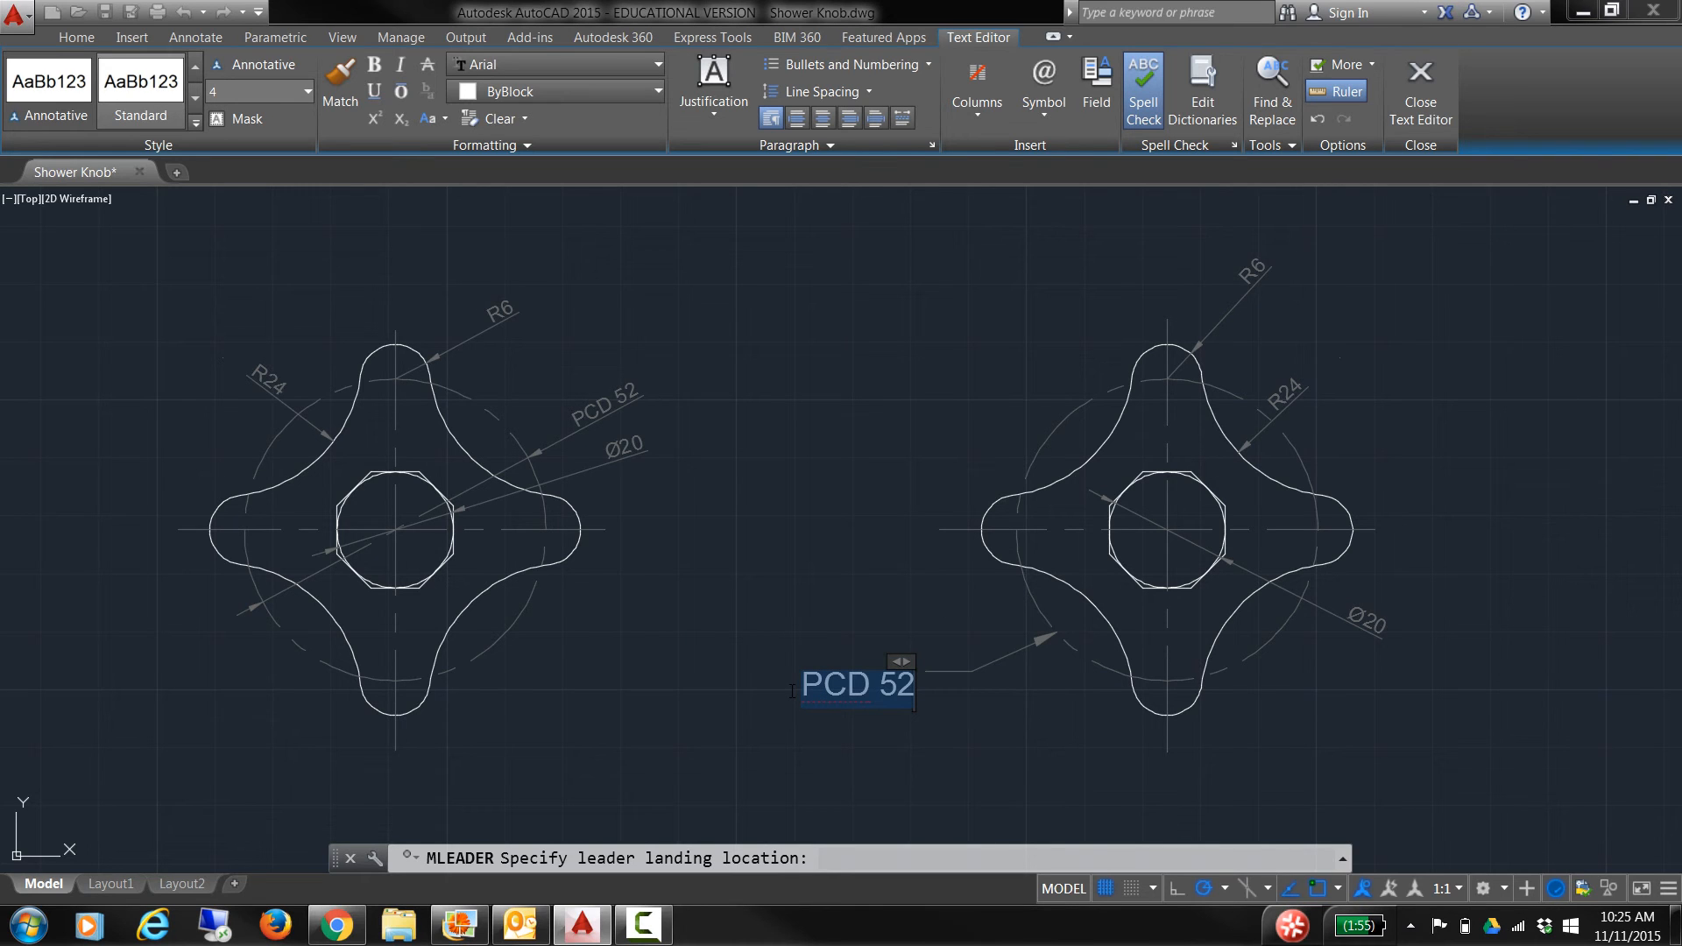
pyautogui.click(296, 92)
pyautogui.click(309, 91)
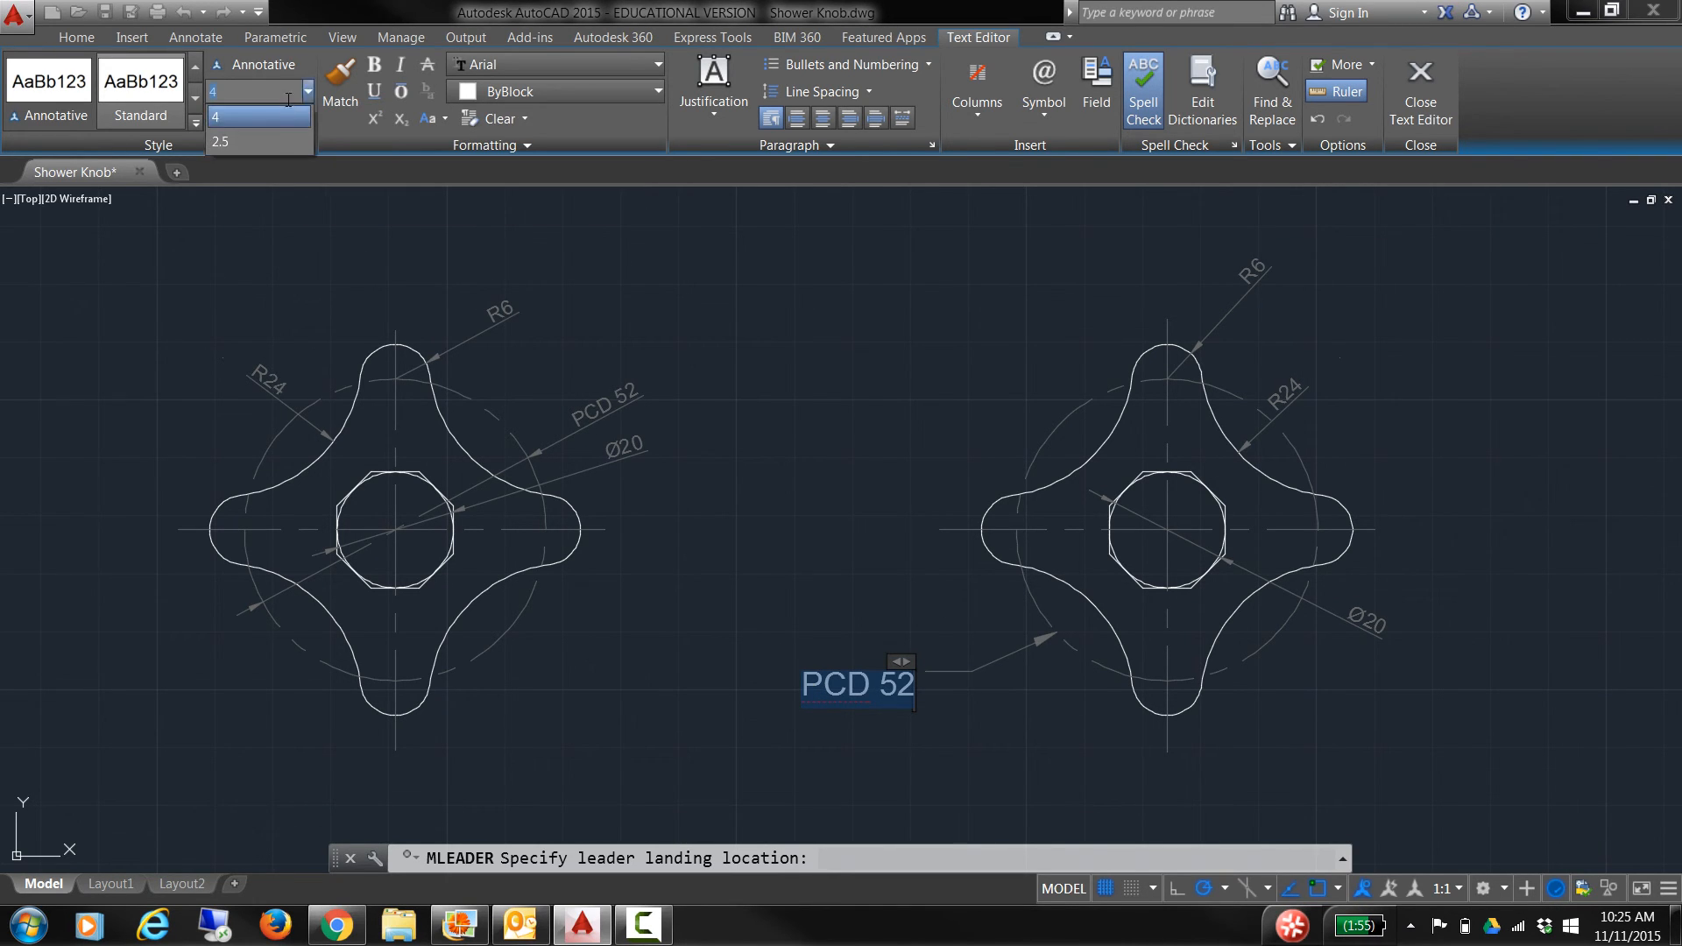
pyautogui.click(254, 151)
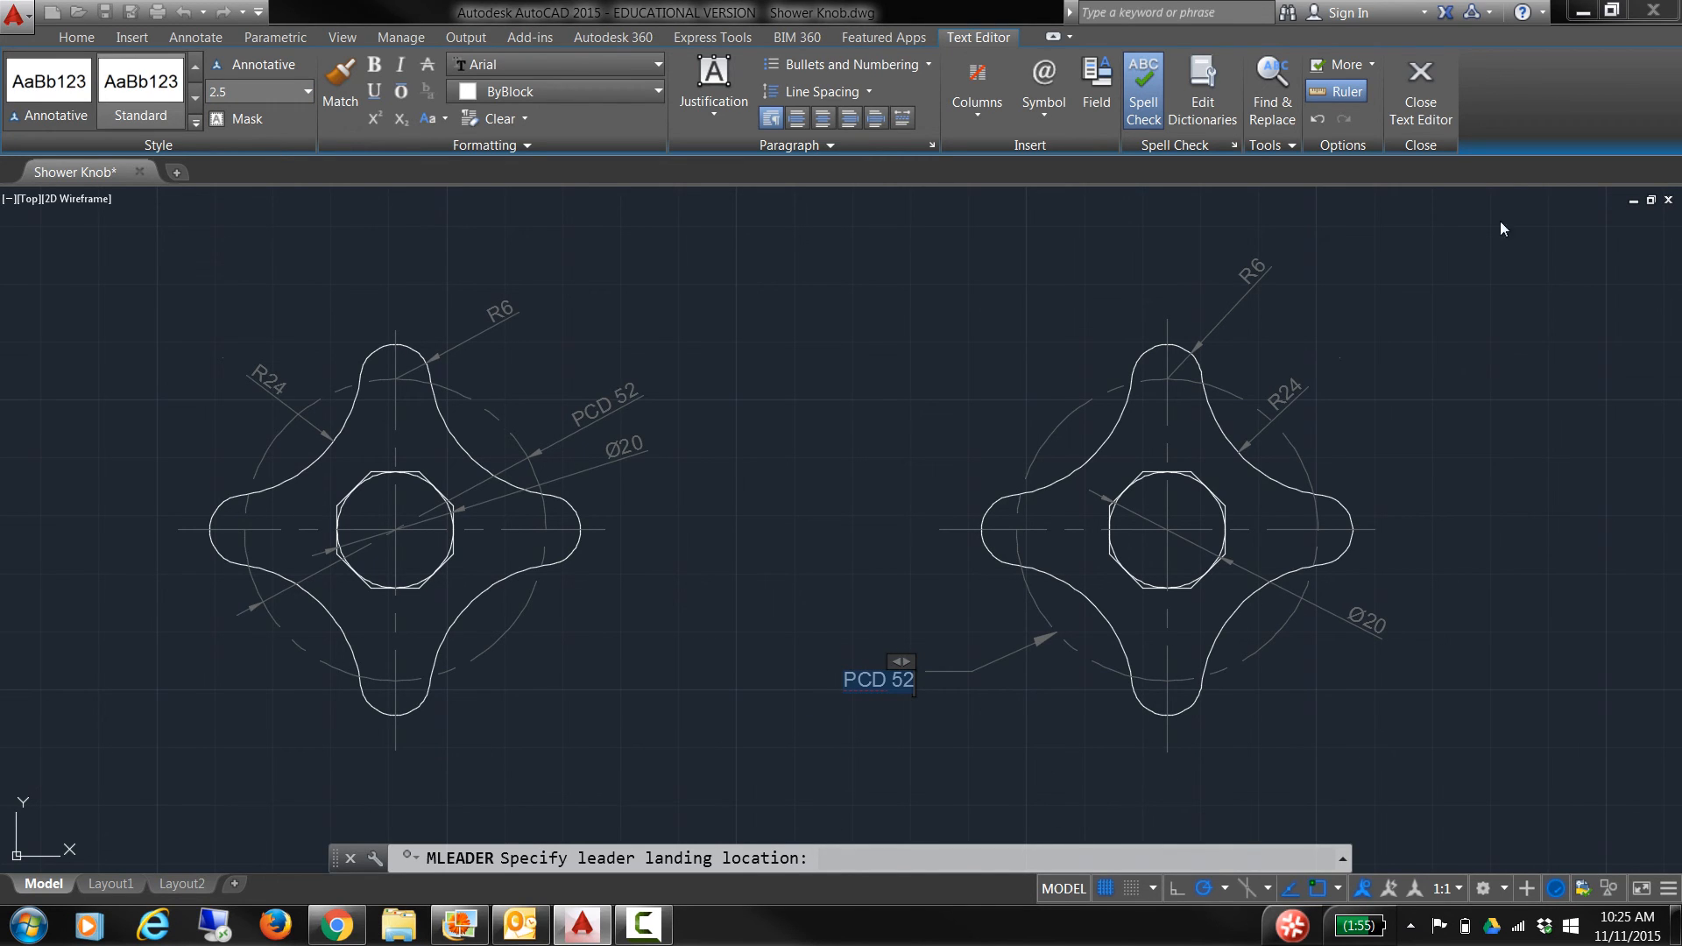
pyautogui.click(1421, 79)
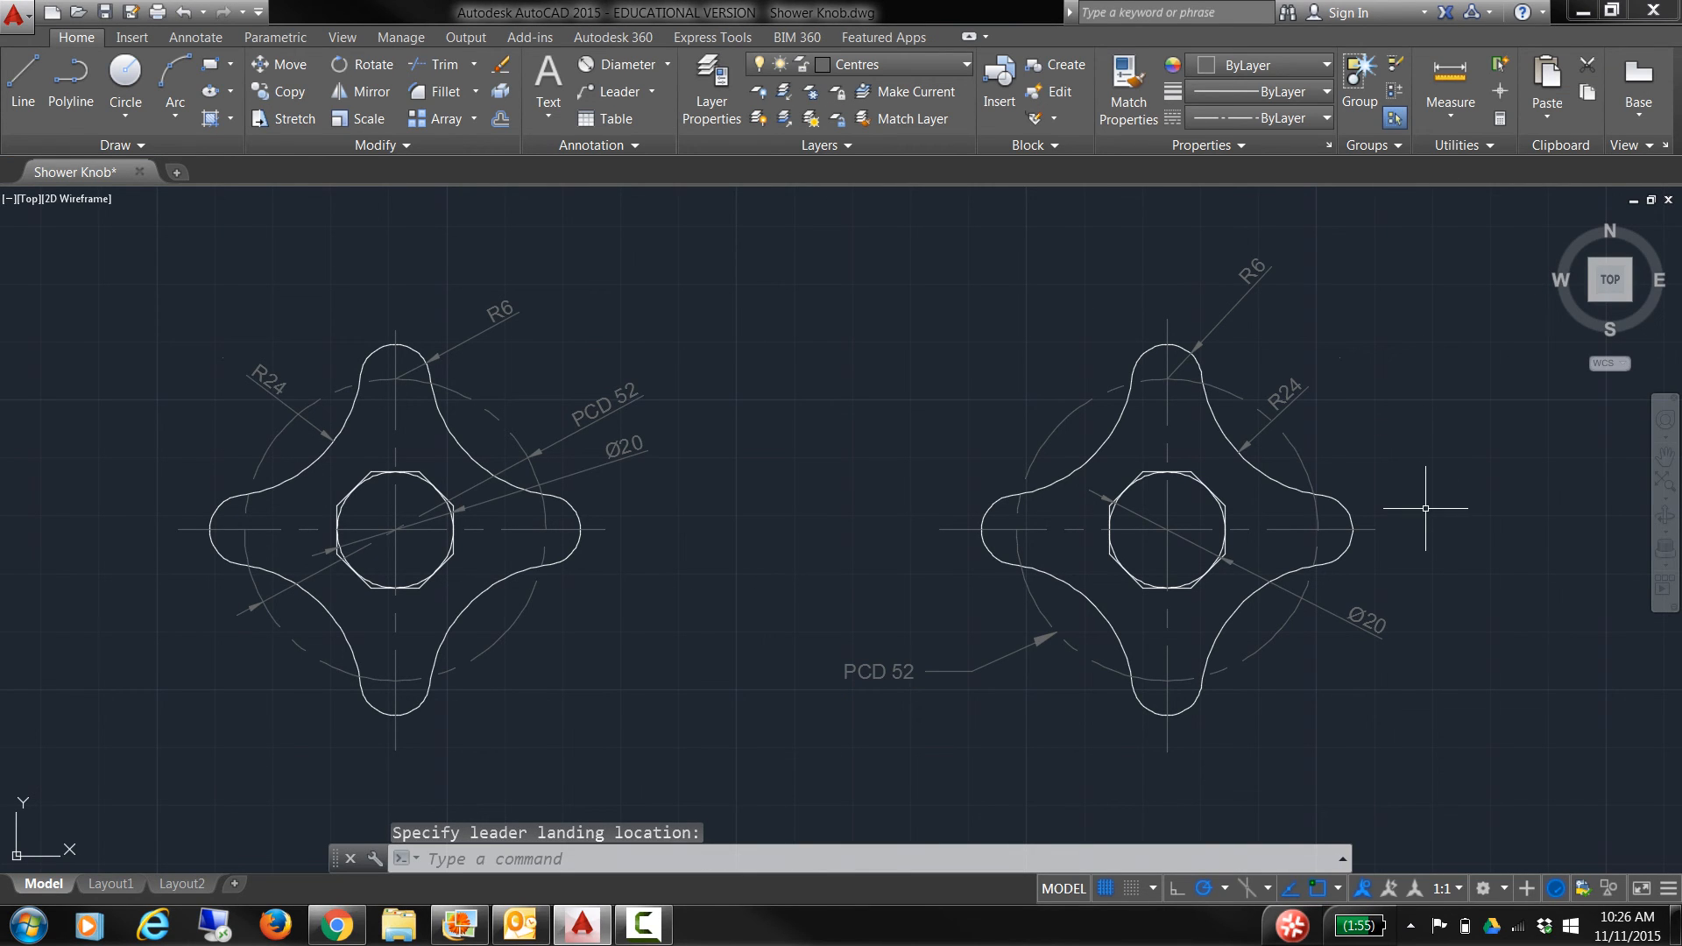